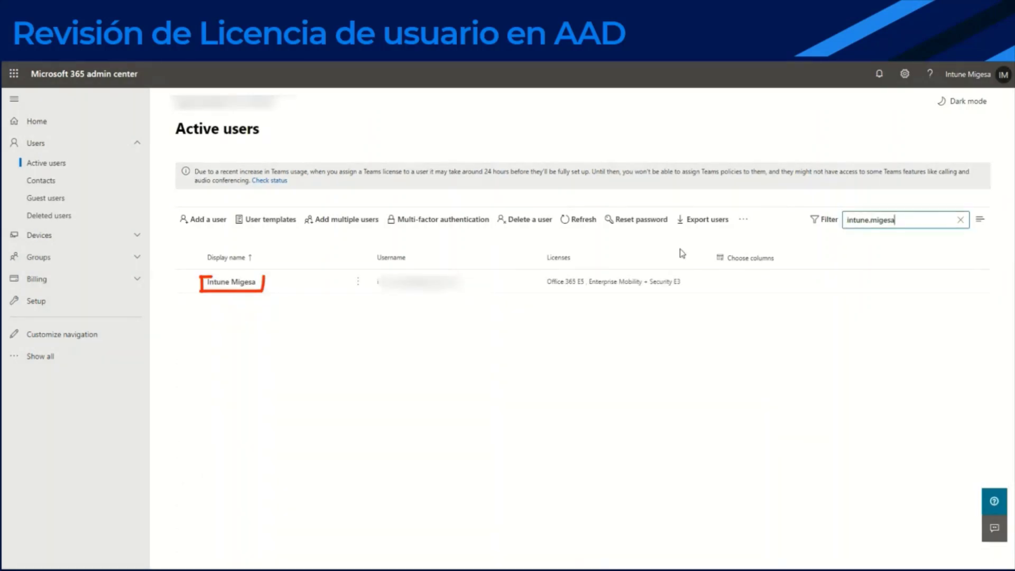
Step: Verify the Intune user holds an Enterprise Mobility + Security E3 license, then head to the Azure Portal
click(603, 286)
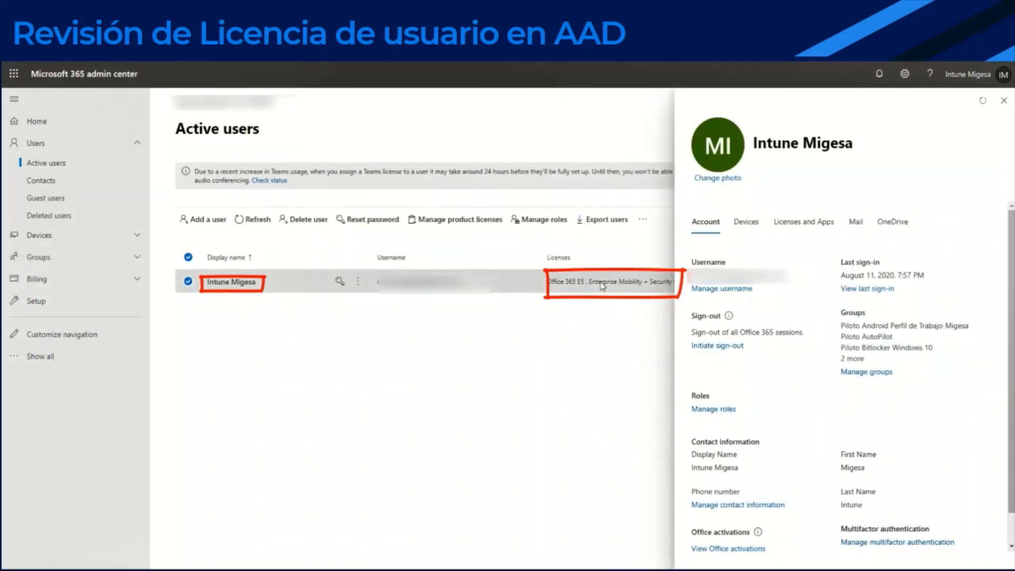
click(808, 229)
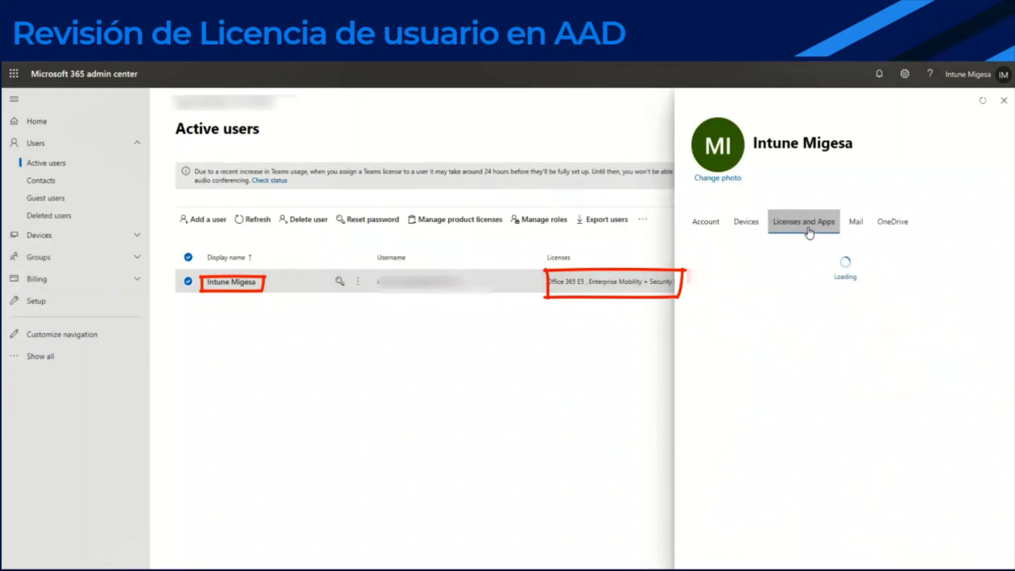
scroll(816, 385, down, 2)
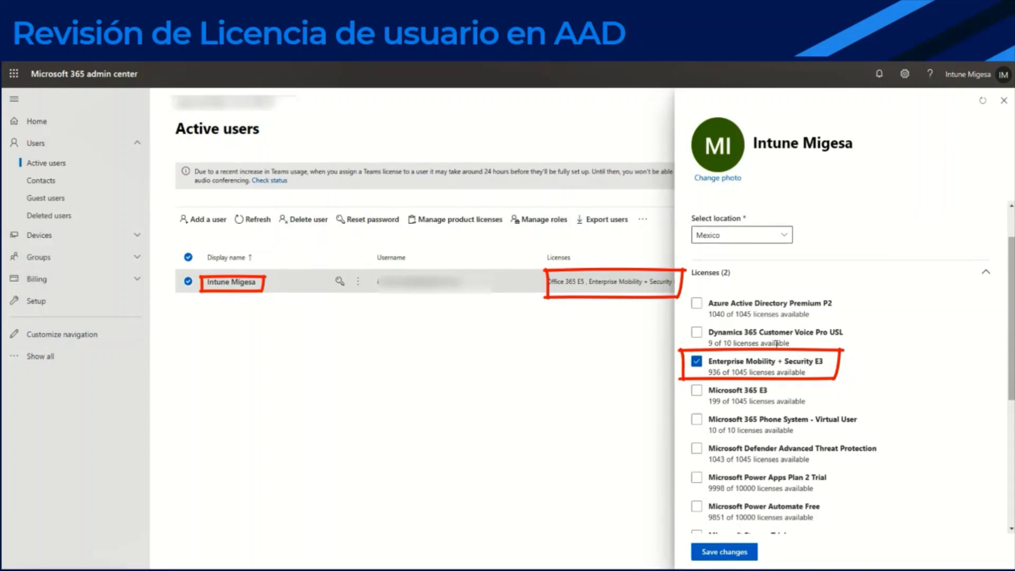
mouse_move(3, 451)
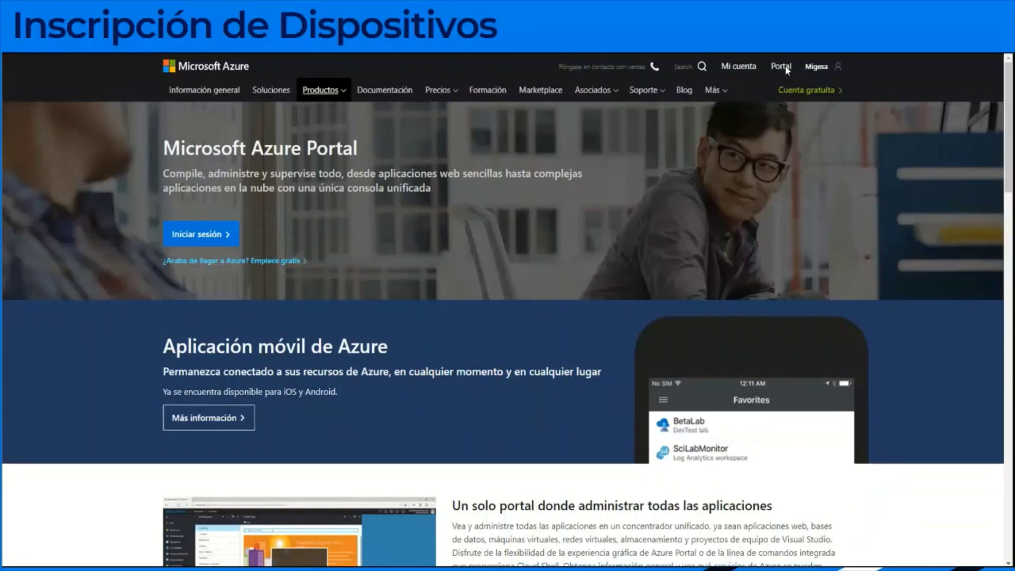
Step: Enter the Azure portal and review Azure Active Directory's Devices list and Device settings
click(787, 69)
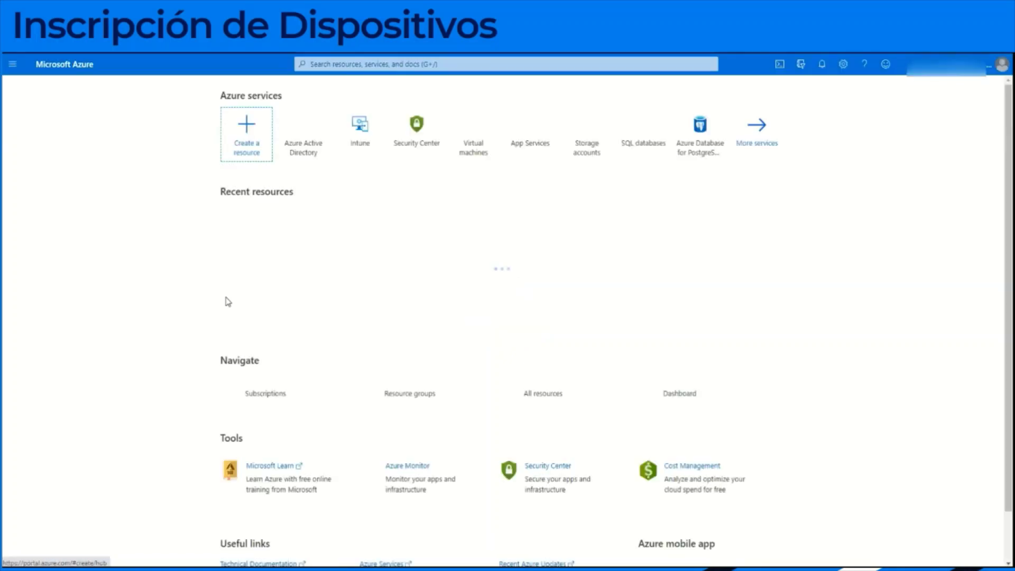
click(305, 385)
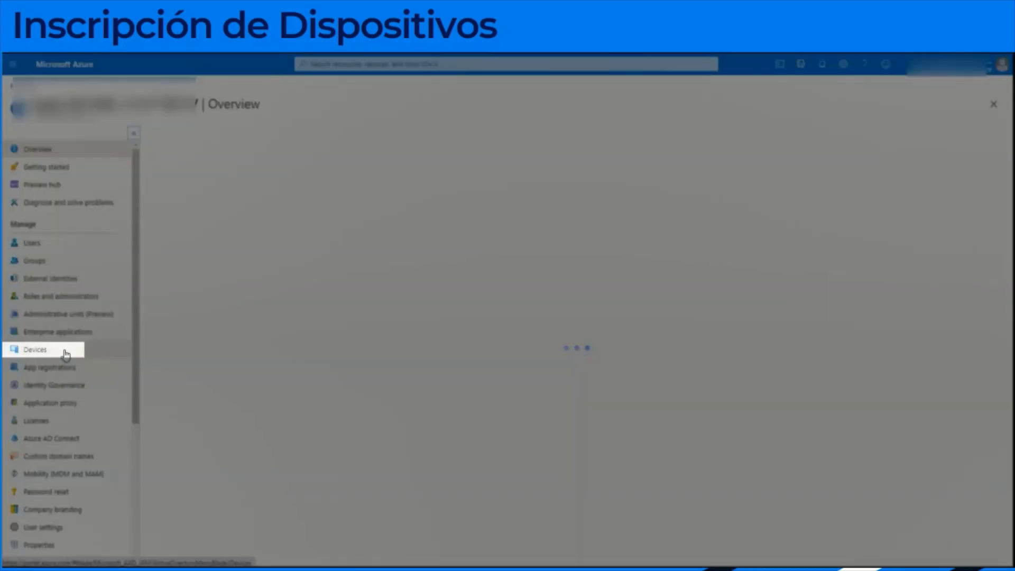
click(66, 354)
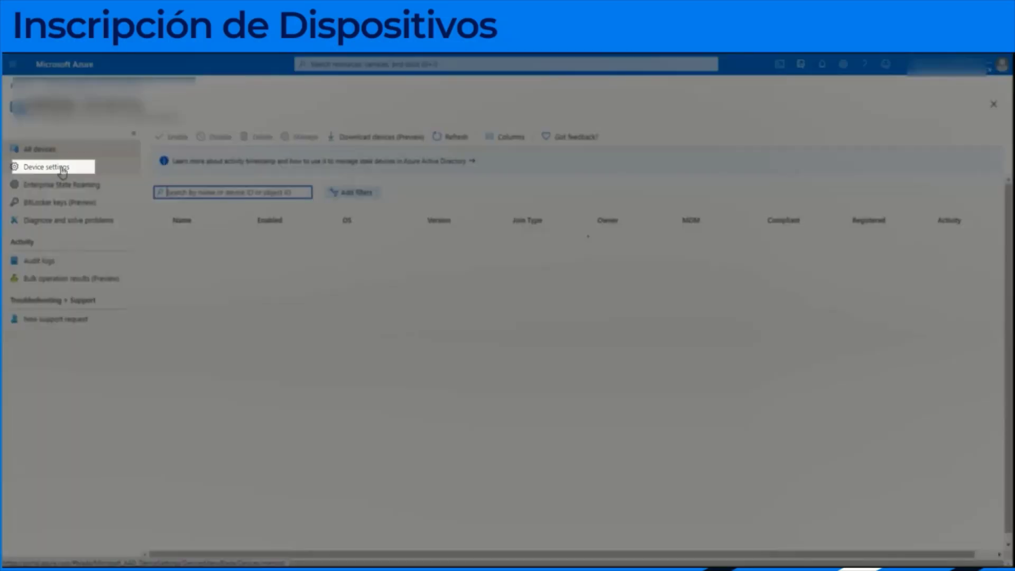
click(63, 169)
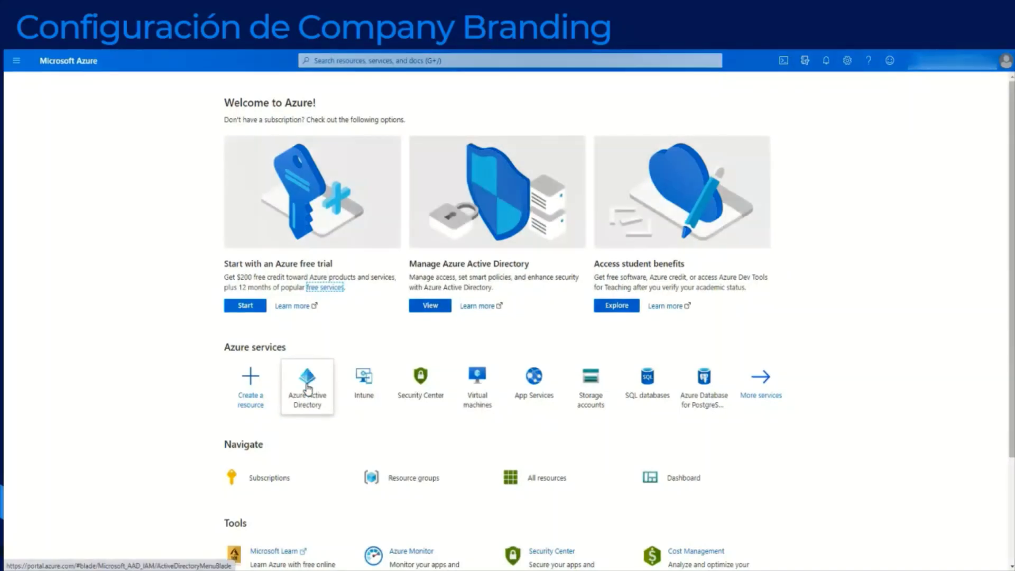
Step: Start a new Company branding language in Azure AD, choosing español (España, alfabetización internacional)
click(307, 377)
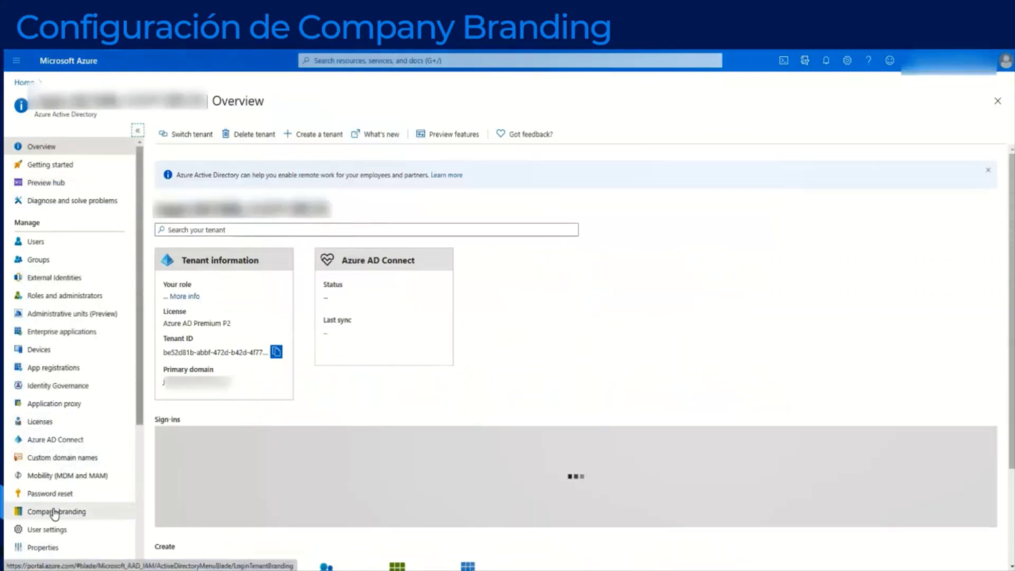
click(57, 512)
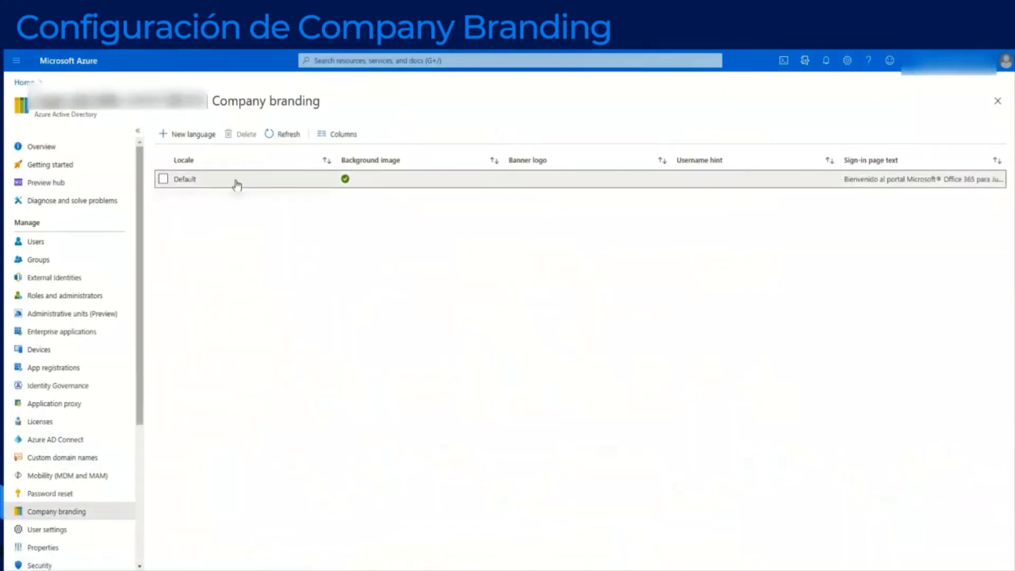
click(188, 135)
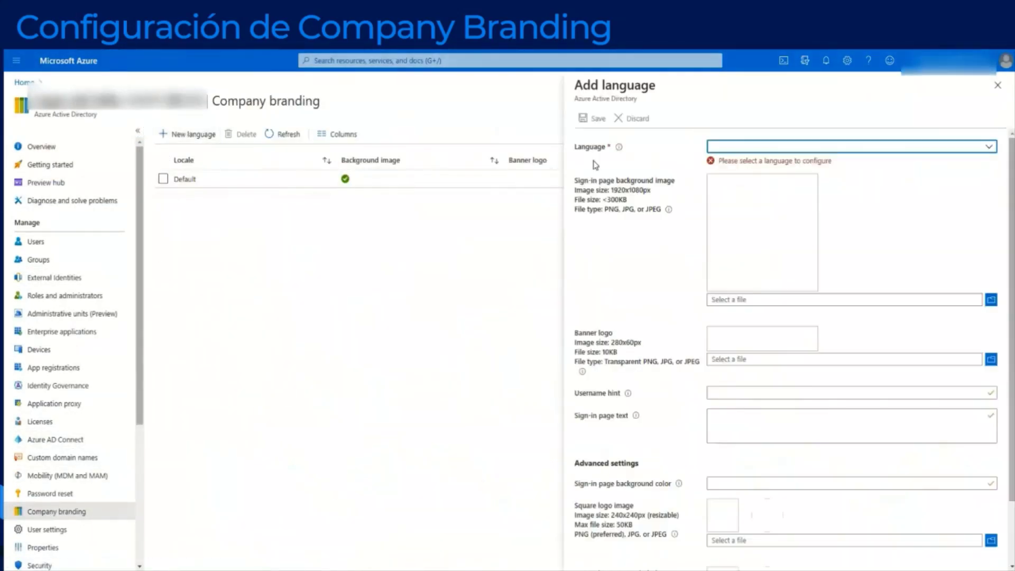
click(747, 148)
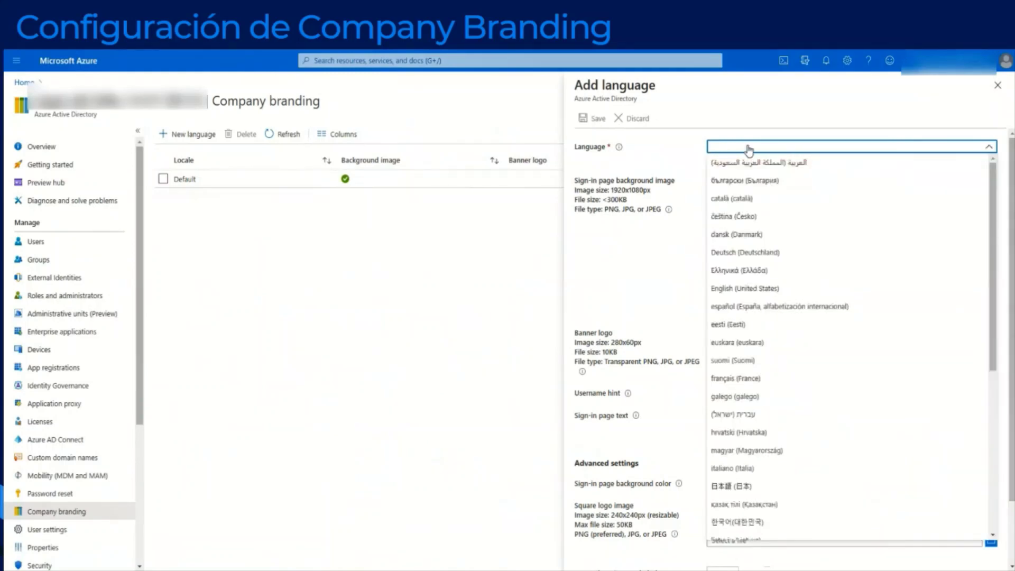
scroll(748, 351, down, 2)
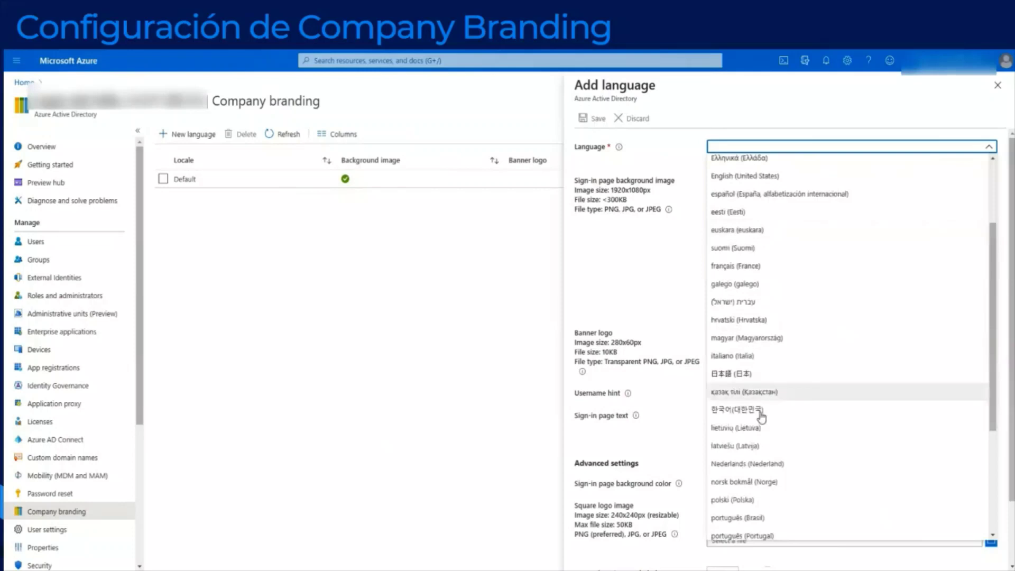
scroll(758, 412, down, 3)
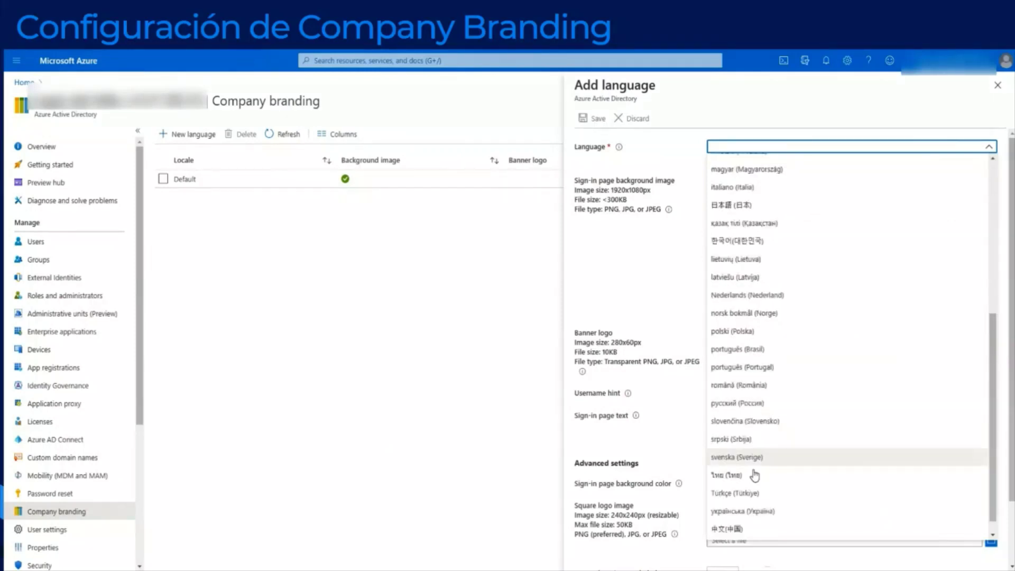
scroll(751, 317, down, 1)
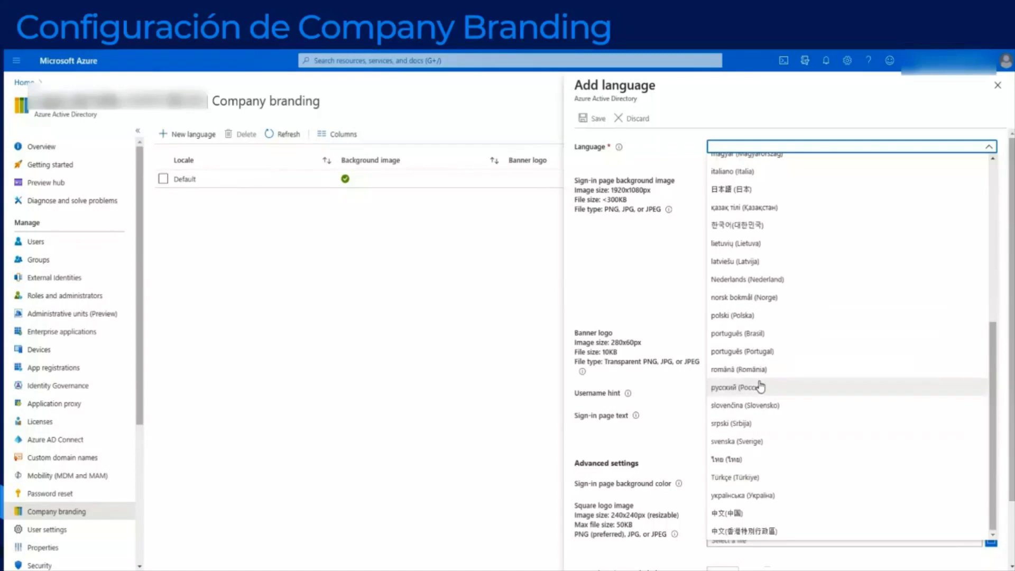
scroll(760, 387, up, 5)
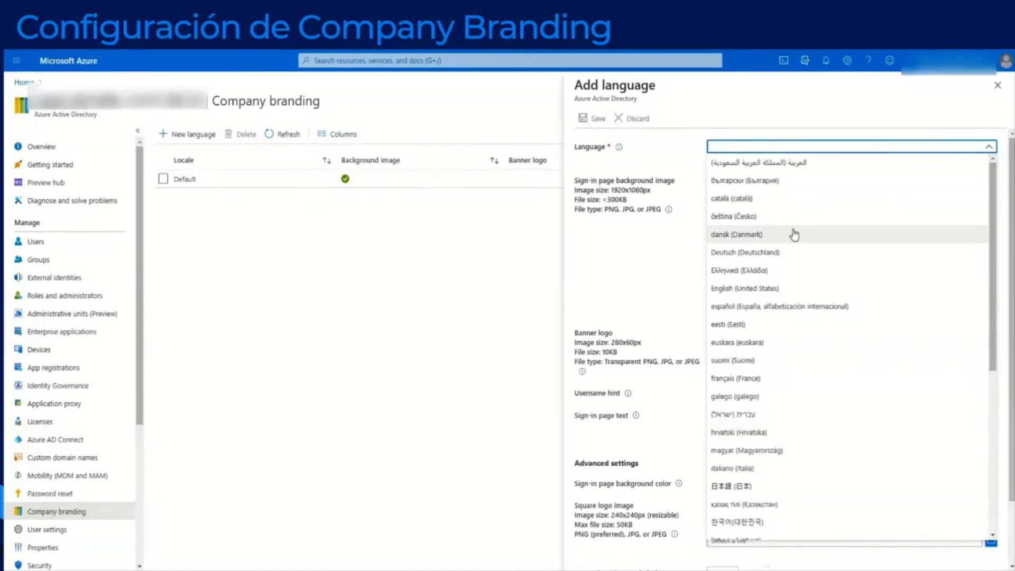
click(775, 305)
Step: Upload the Microsoft logo from Imágenes as the sign-in background, then discard the Spanish branding draft
click(991, 288)
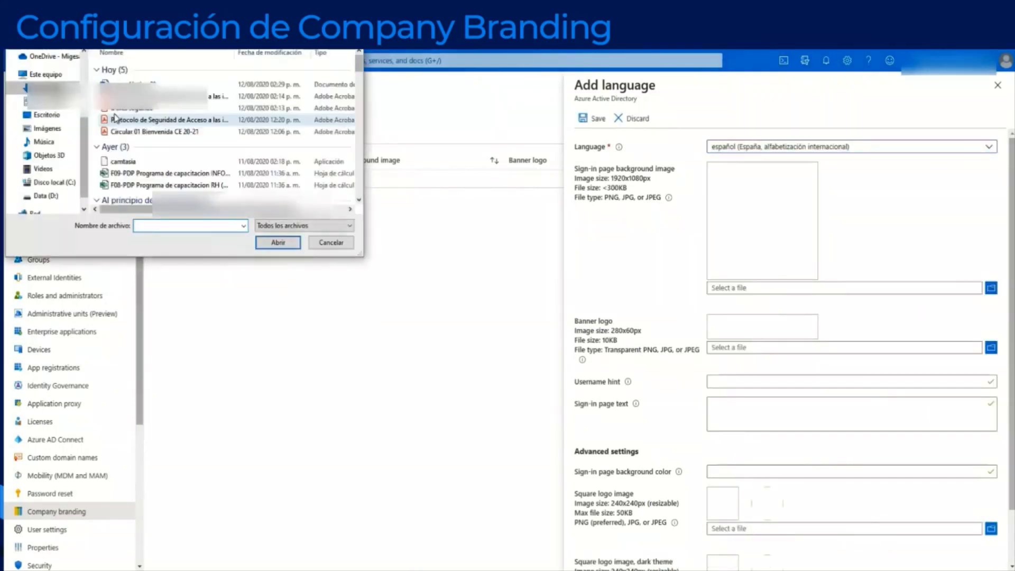
click(64, 114)
click(61, 133)
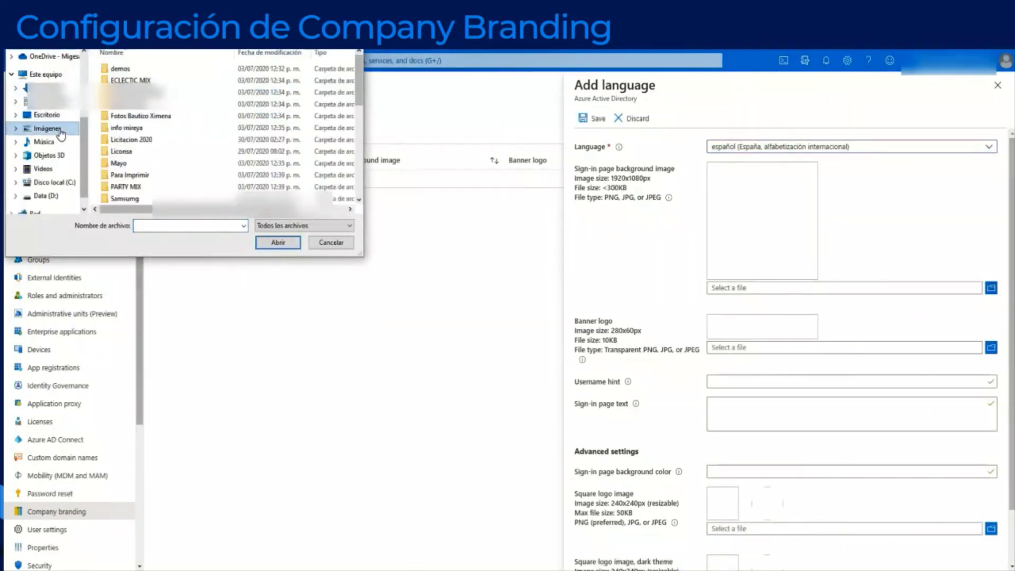
scroll(298, 150, down, 5)
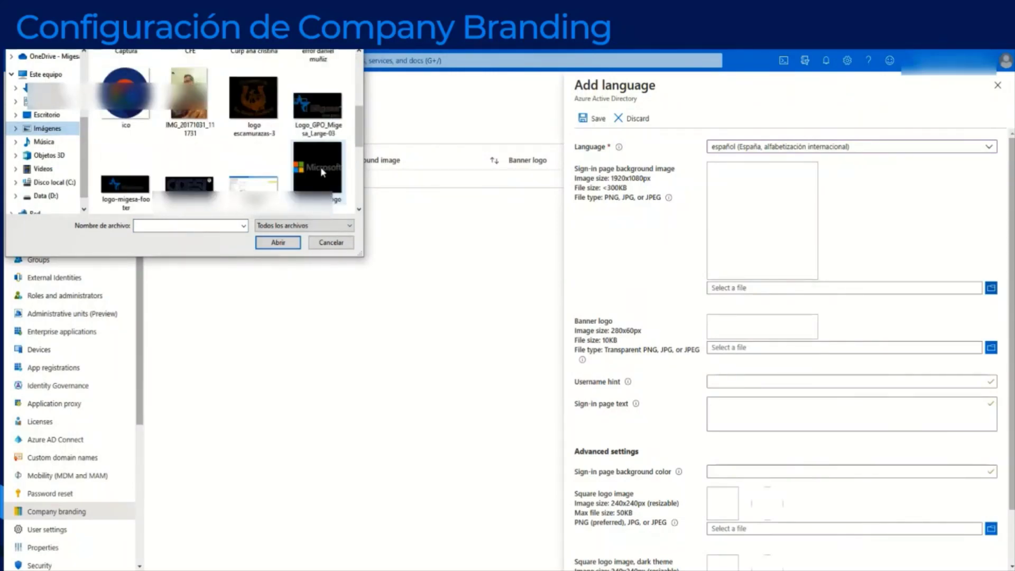
double_click(321, 167)
click(807, 392)
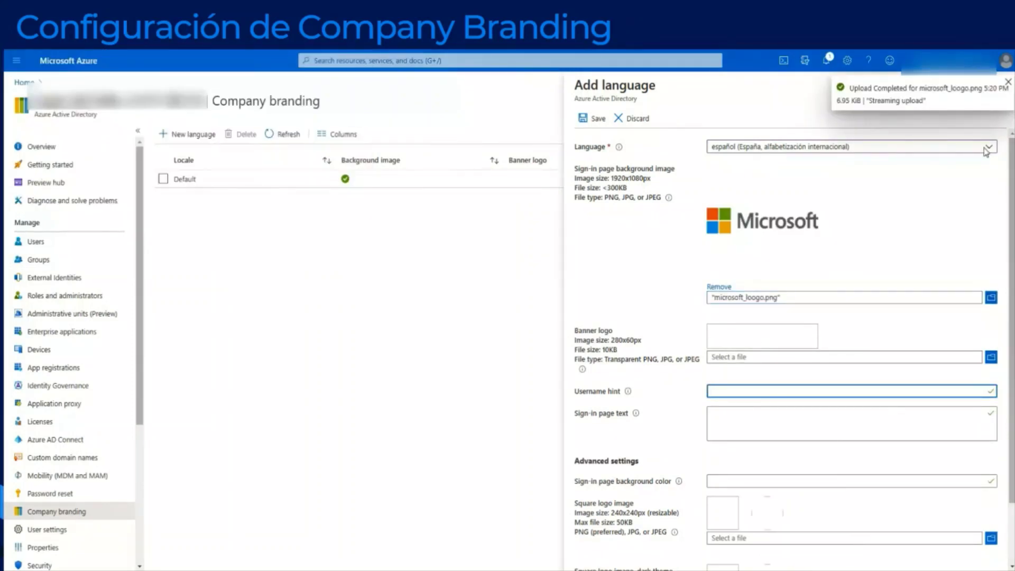
click(997, 85)
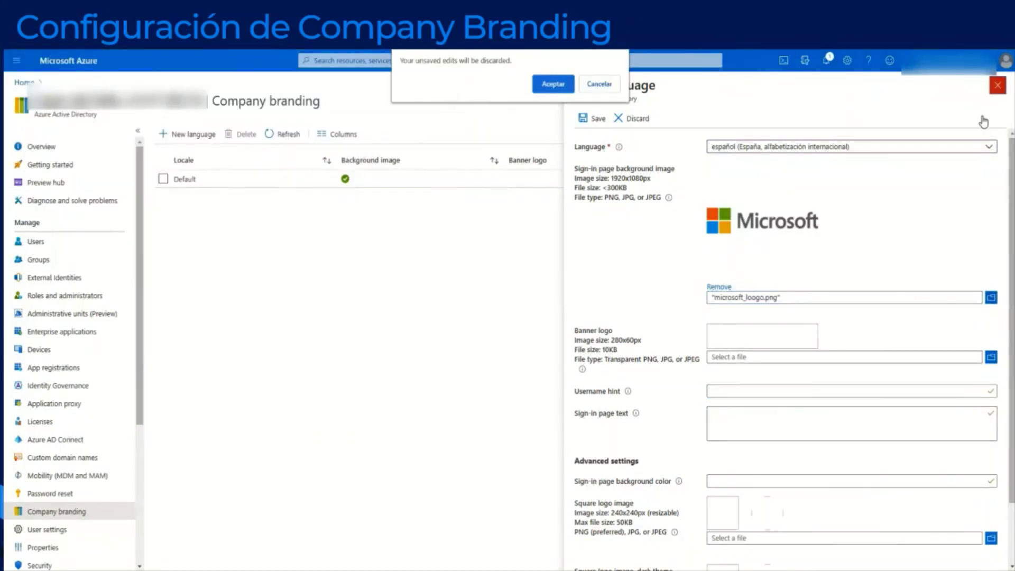
click(553, 84)
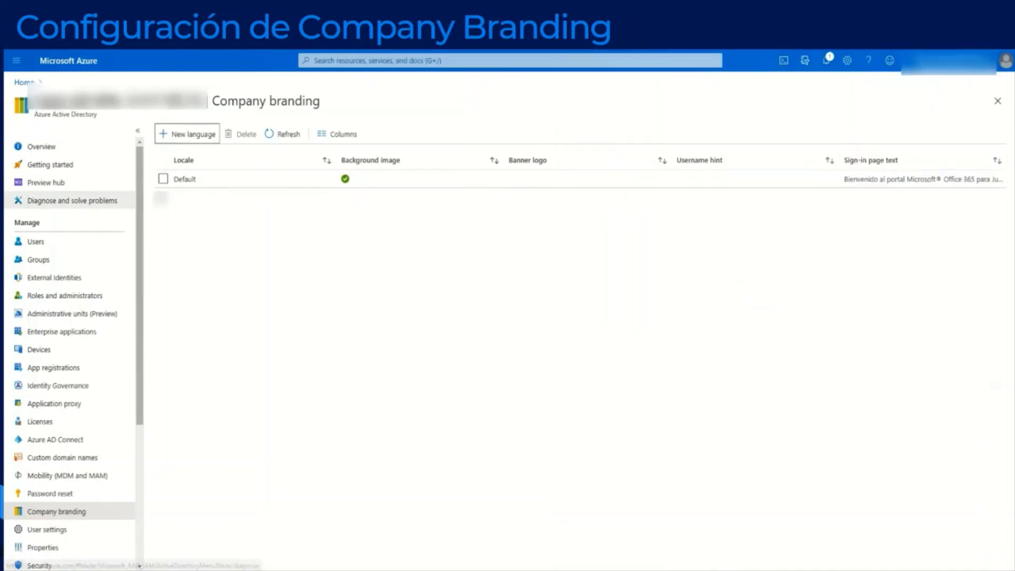
Step: Inspect the Default company branding without saving changes and return to the Azure home page
click(185, 179)
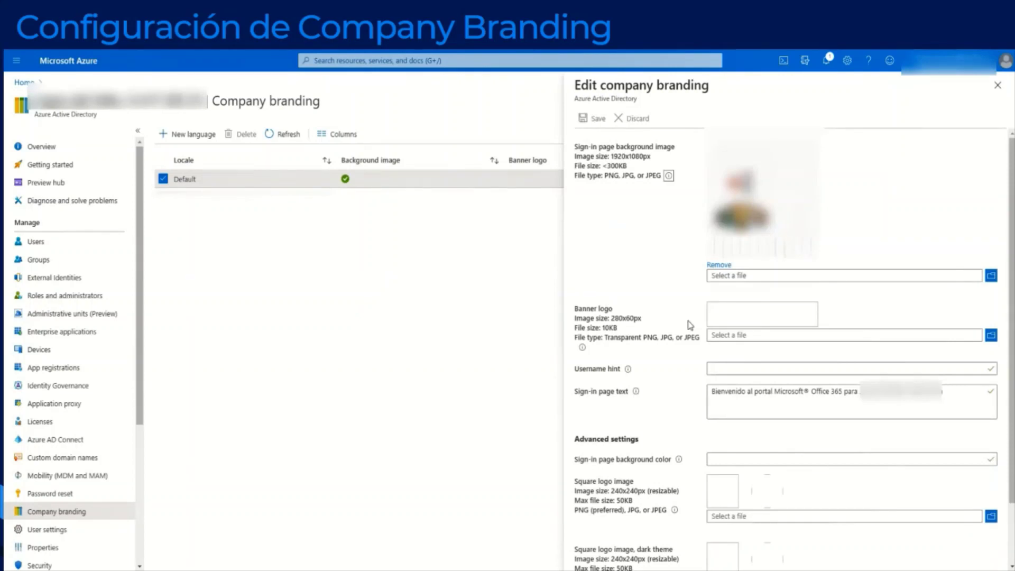
click(998, 85)
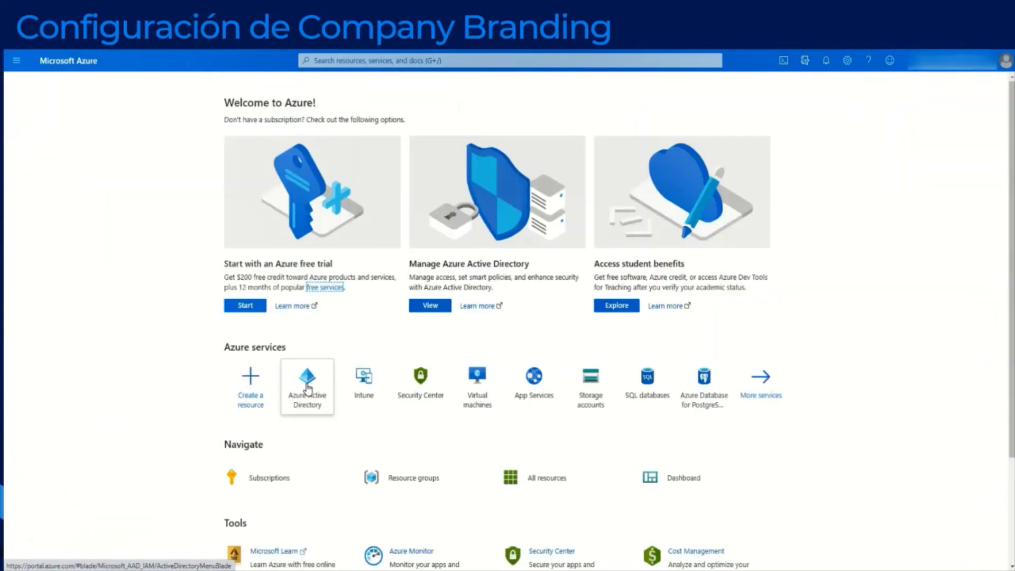
click(308, 385)
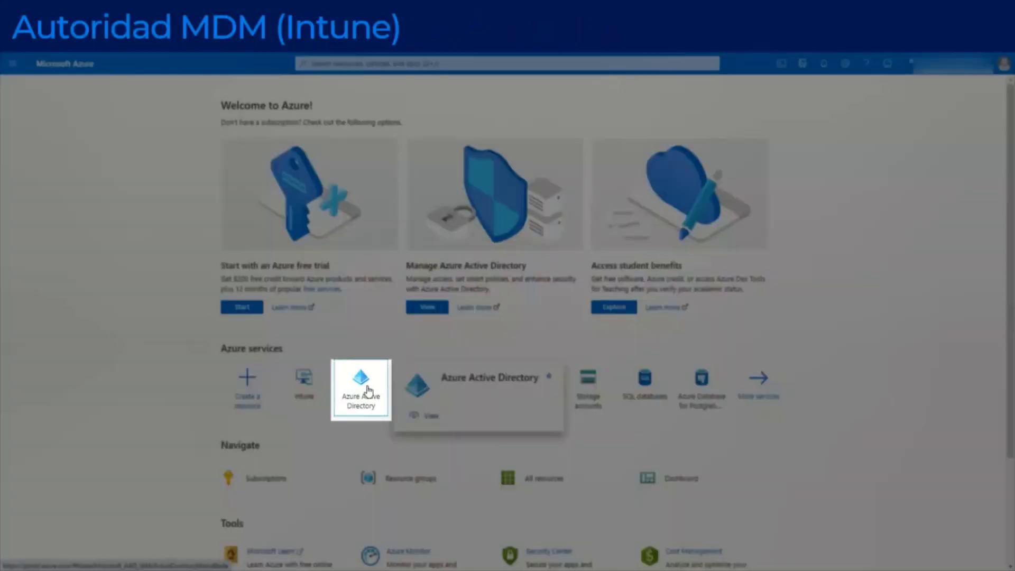
Step: Review the 6 groups in Intune's MDM user scope under Azure AD Mobility (MDM and MAM), then close the blades
click(364, 378)
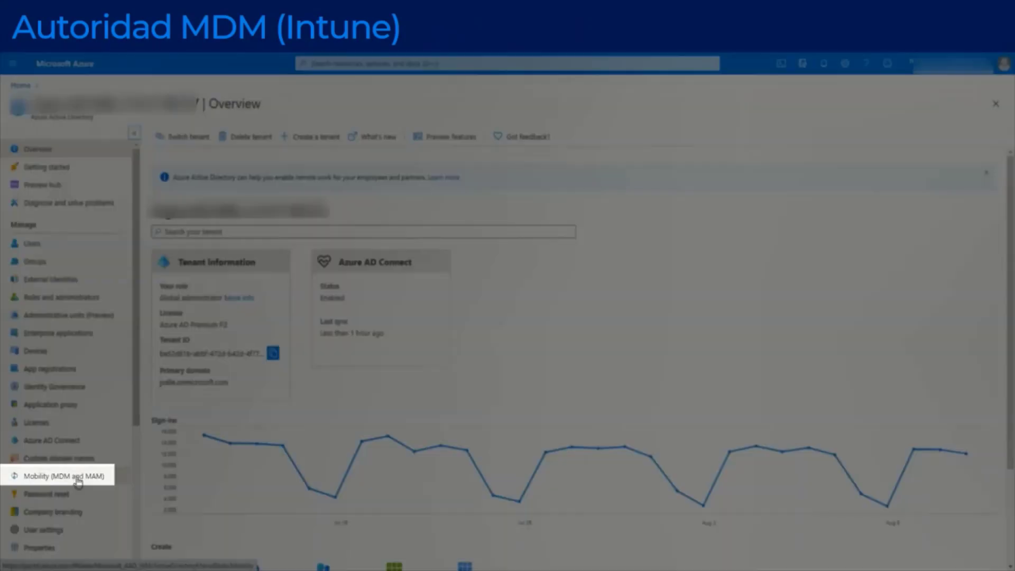
click(77, 478)
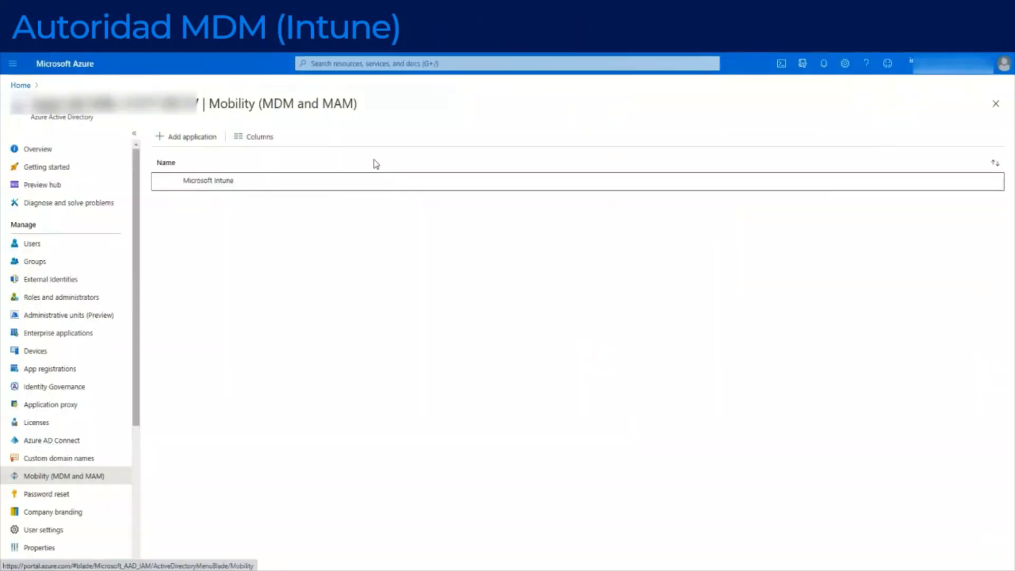
click(271, 186)
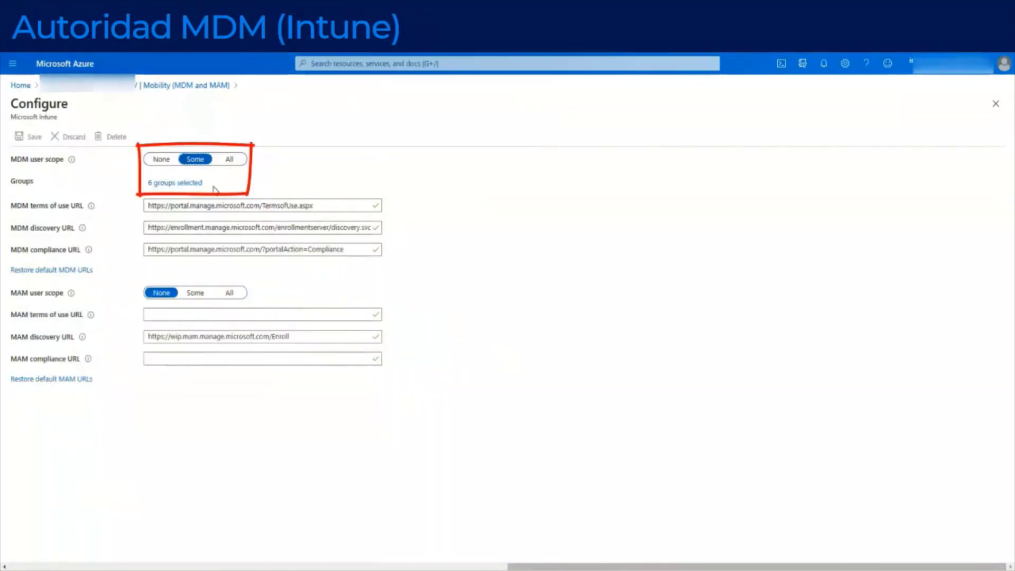
click(195, 184)
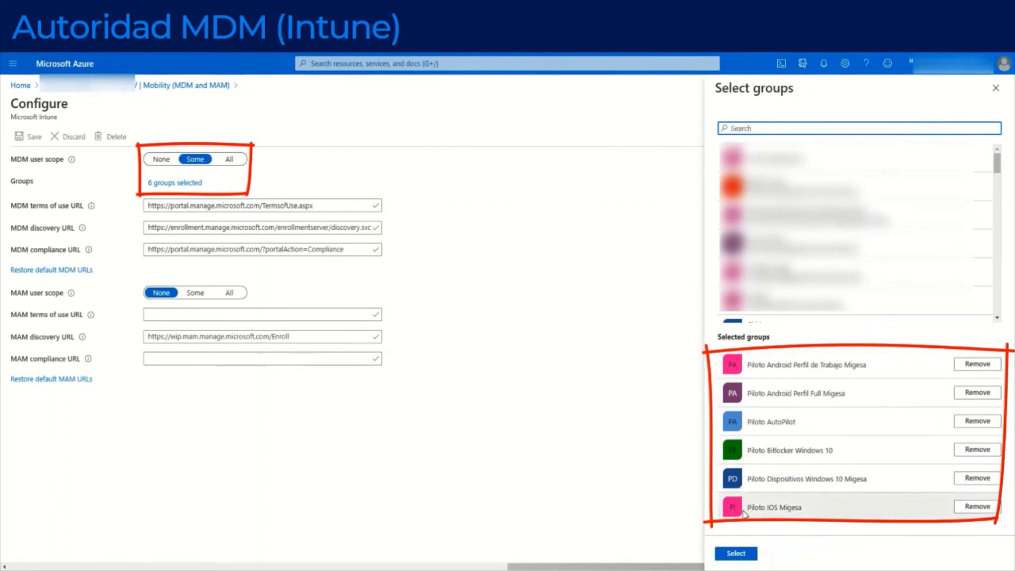
click(996, 88)
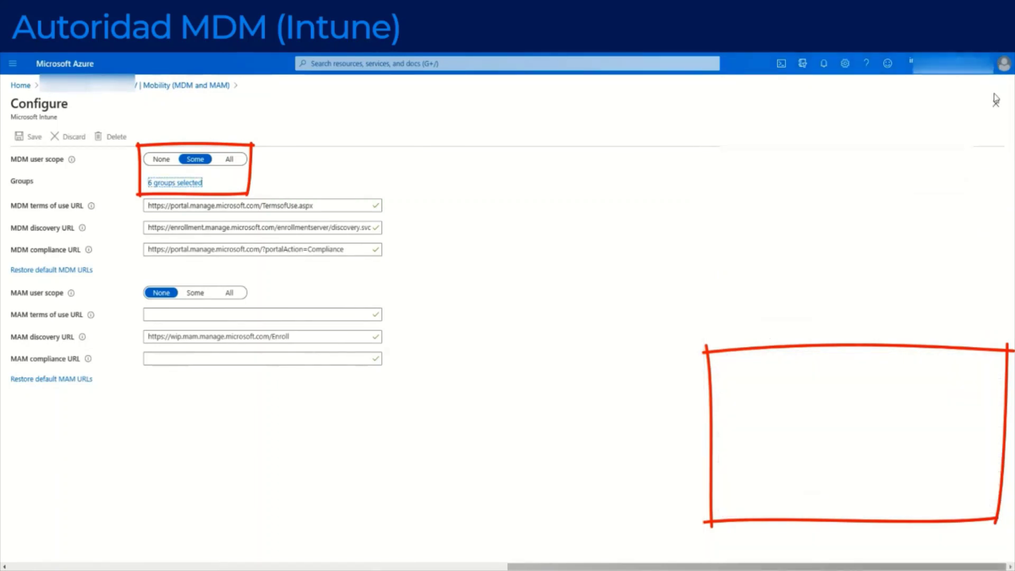
click(996, 105)
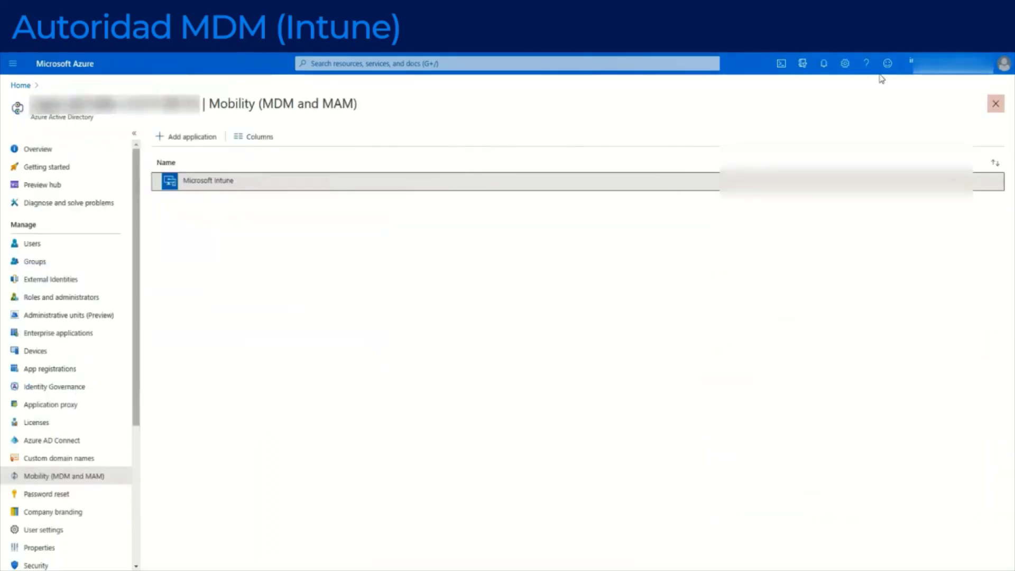
click(994, 102)
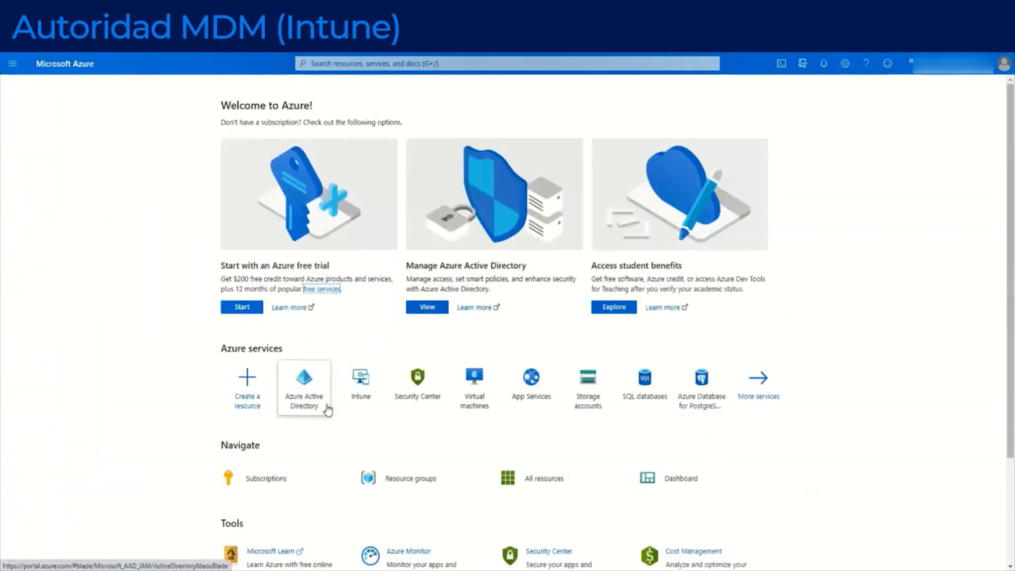
Step: Open Windows Automatic Enrollment under Devices > Enroll devices and view its 6 MDM user scope groups
click(361, 381)
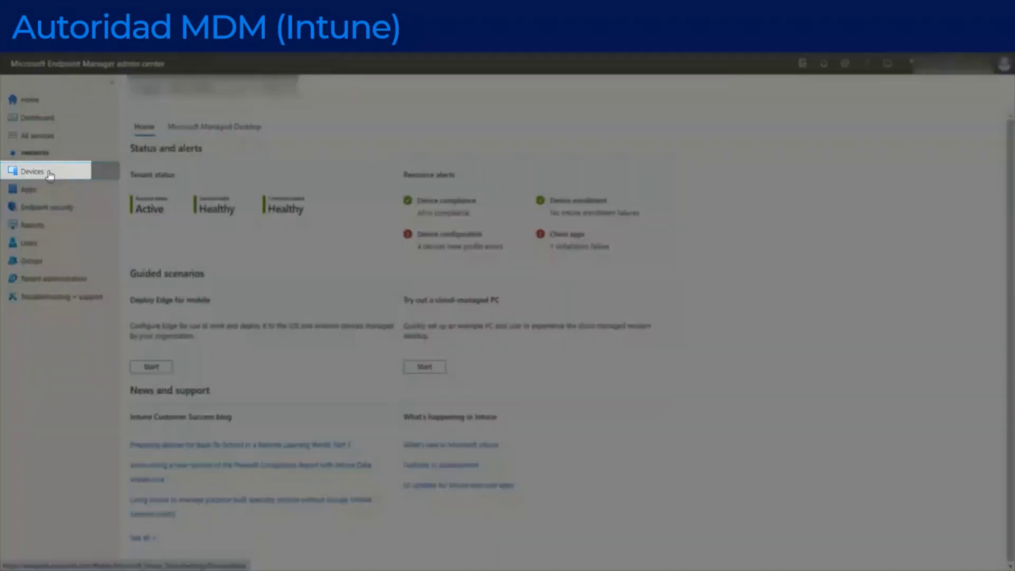
click(50, 174)
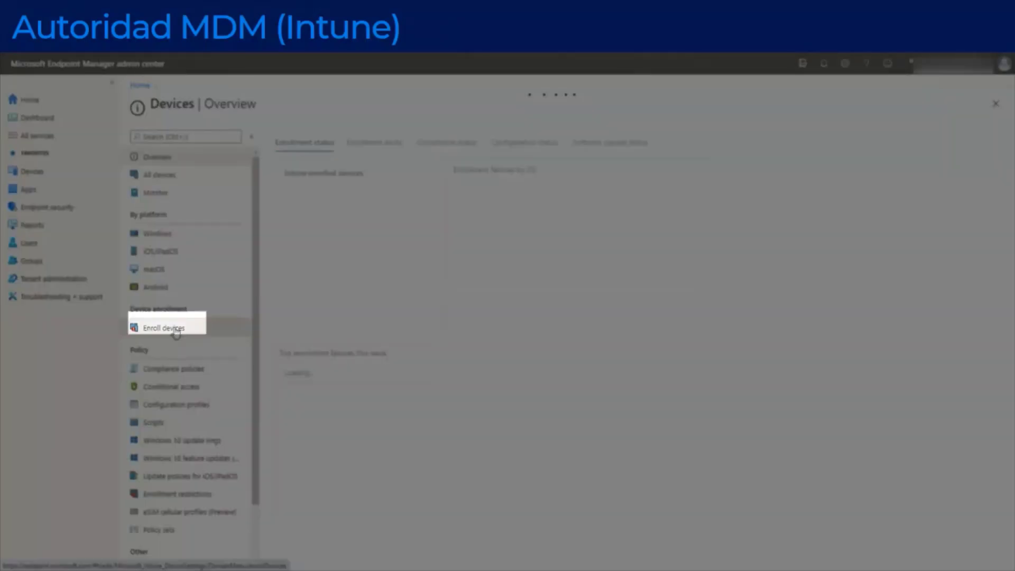
click(175, 329)
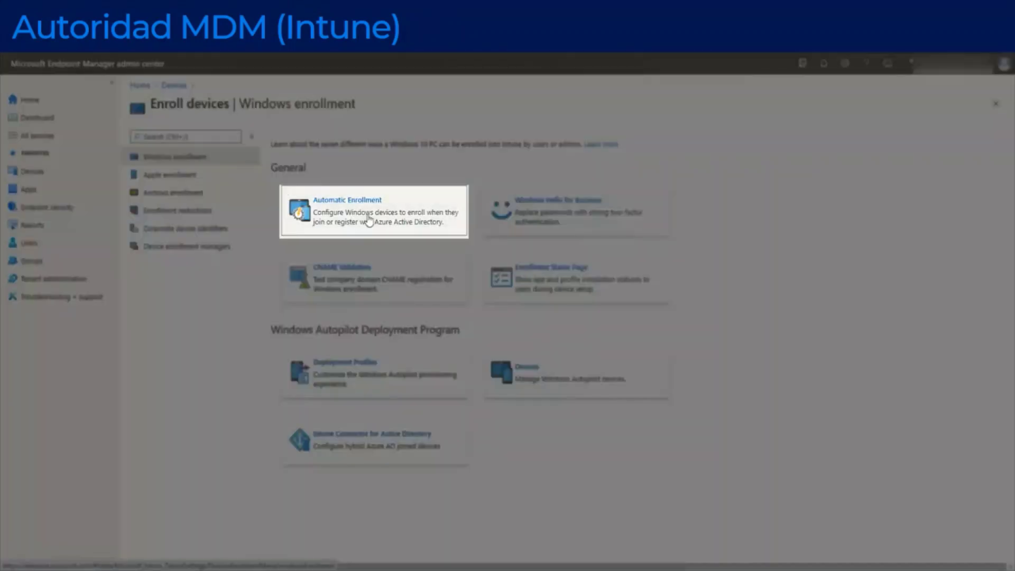
click(369, 221)
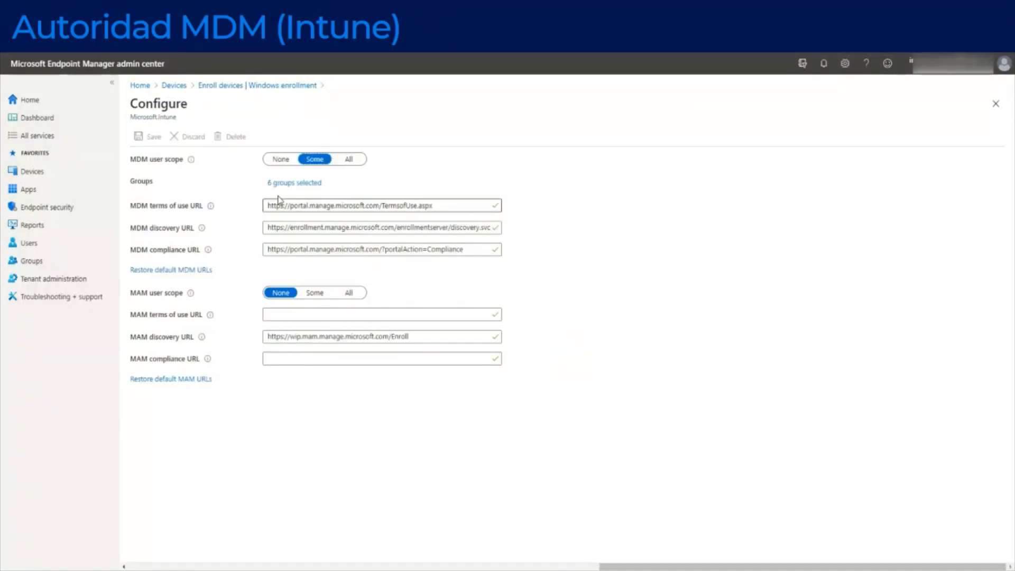
click(288, 183)
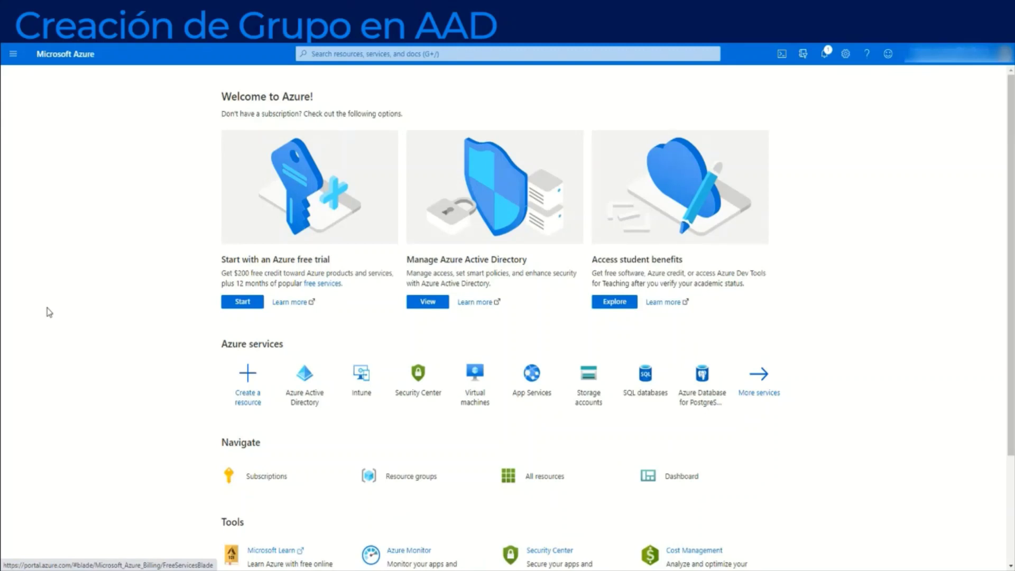
Step: Start a new Security group named 'Piloto AutoPilot' with description 'Grupo de Prueba AutoPilot'
click(314, 390)
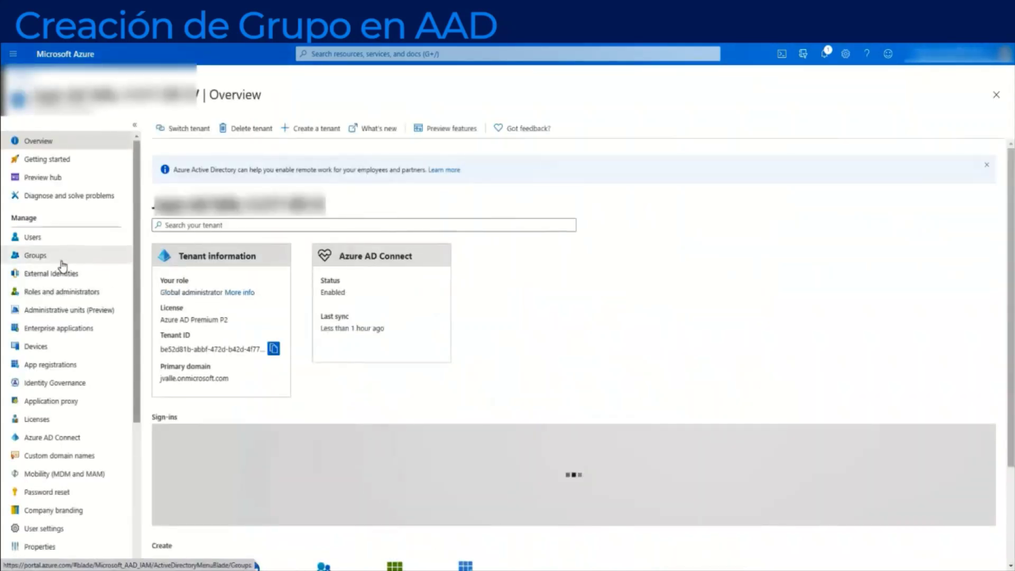
click(61, 259)
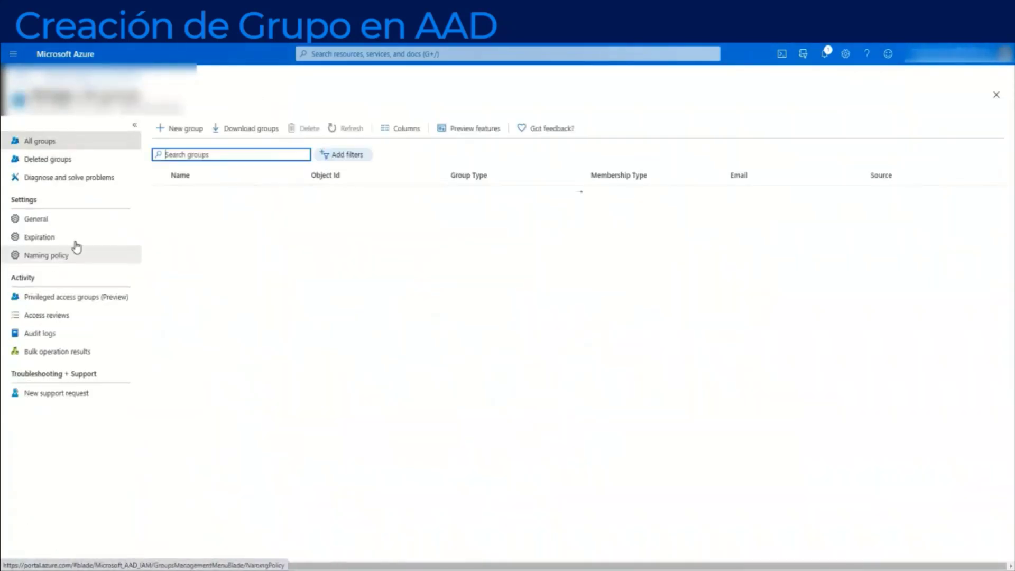
click(78, 237)
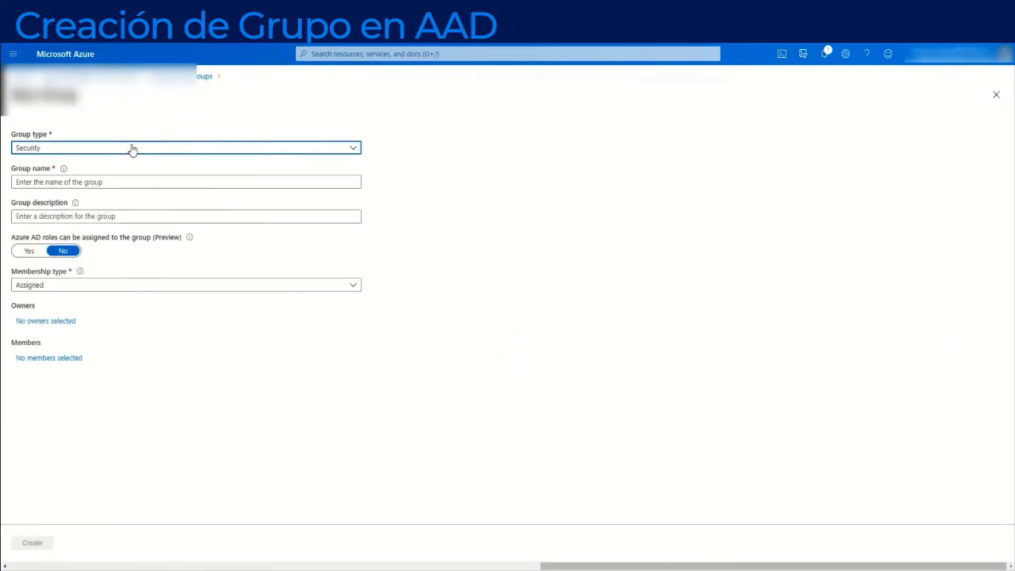
click(132, 149)
click(132, 149)
click(173, 183)
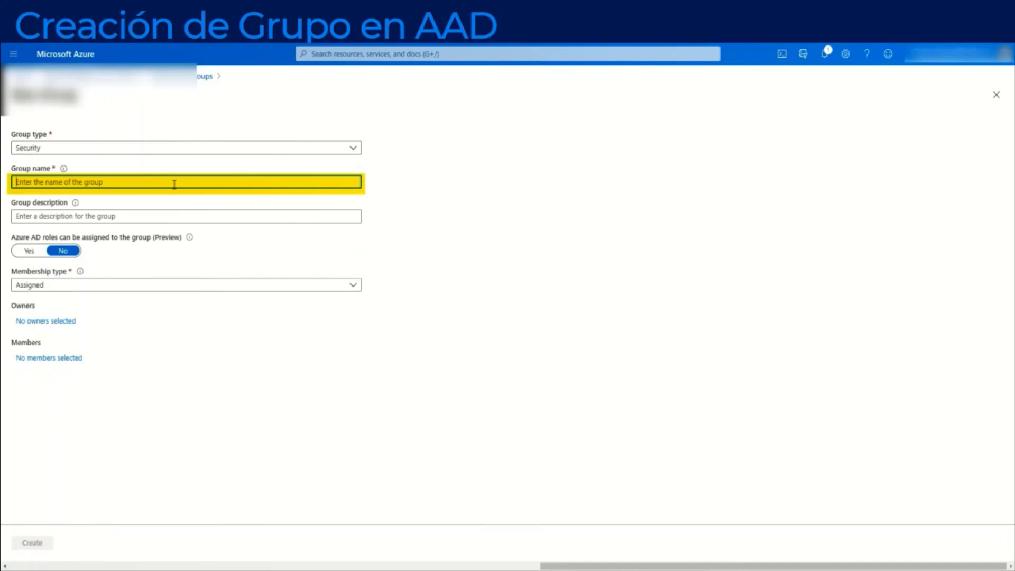
text(Piloto AutoPilot)
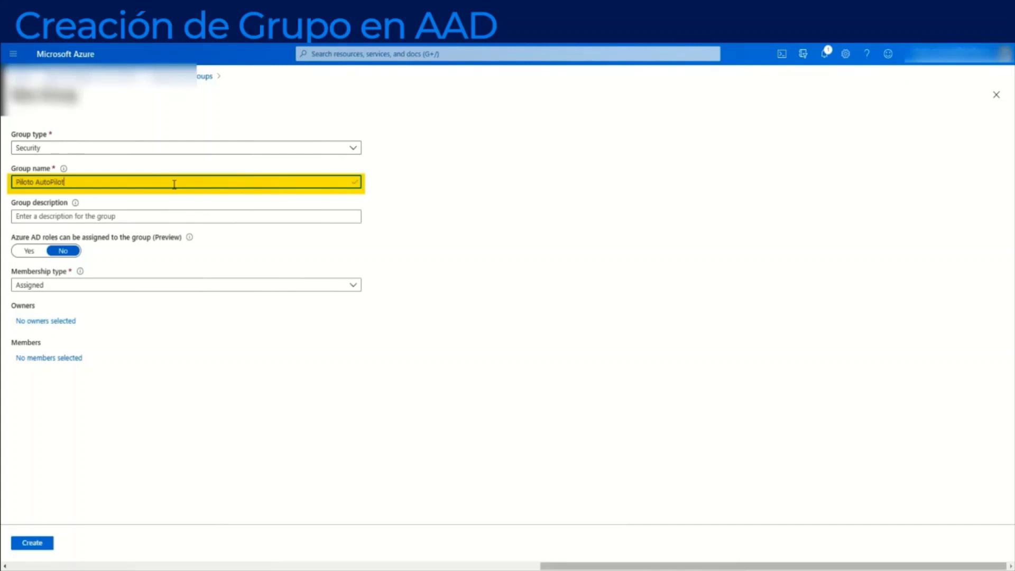
key(Tab)
text(Grupo)
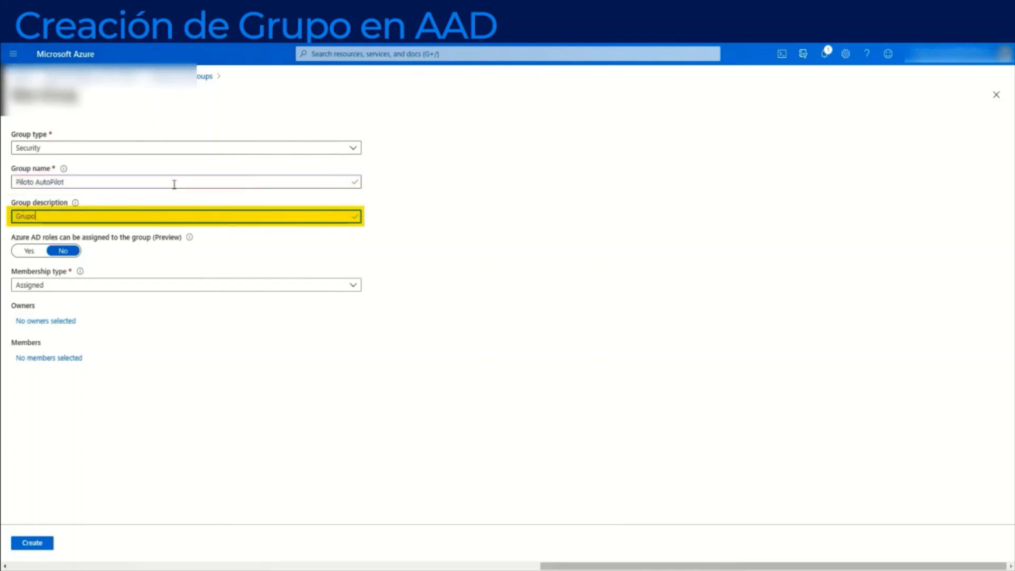
text( de Prueba)
key(BackSpace)
key(BackSpace)
key(BackSpace)
key(BackSpace)
key(BackSpace)
key(BackSpace)
text(Prueba)
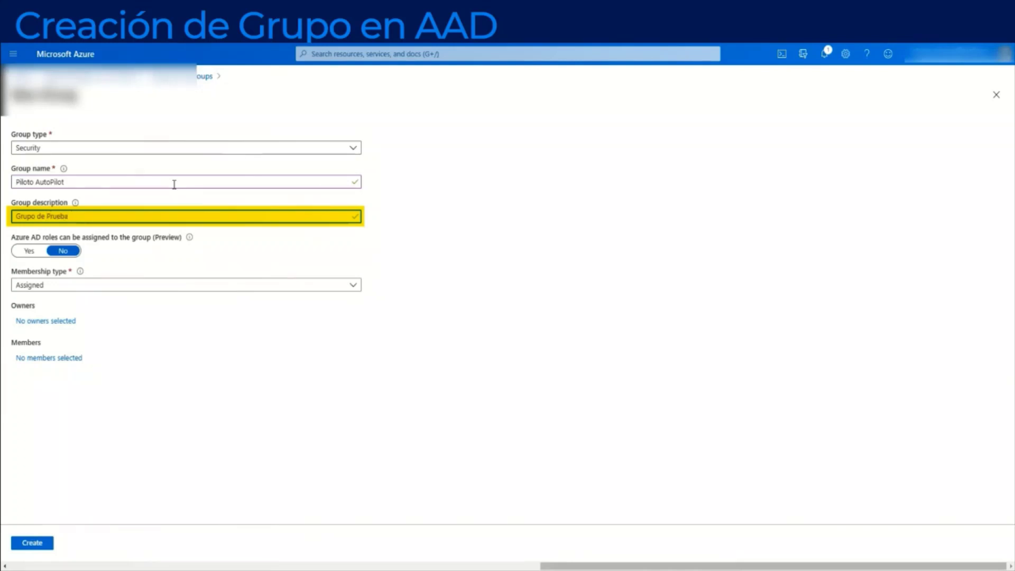
text( AutoPilot)
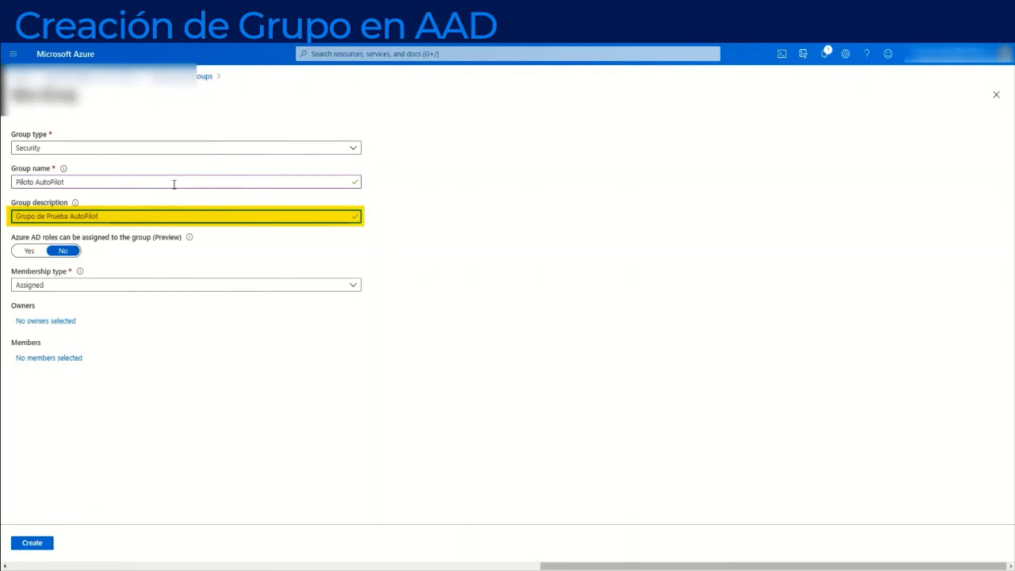
Step: Make membership Dynamic Device with the pasted ZTDId rule, save it, and create the group
click(86, 288)
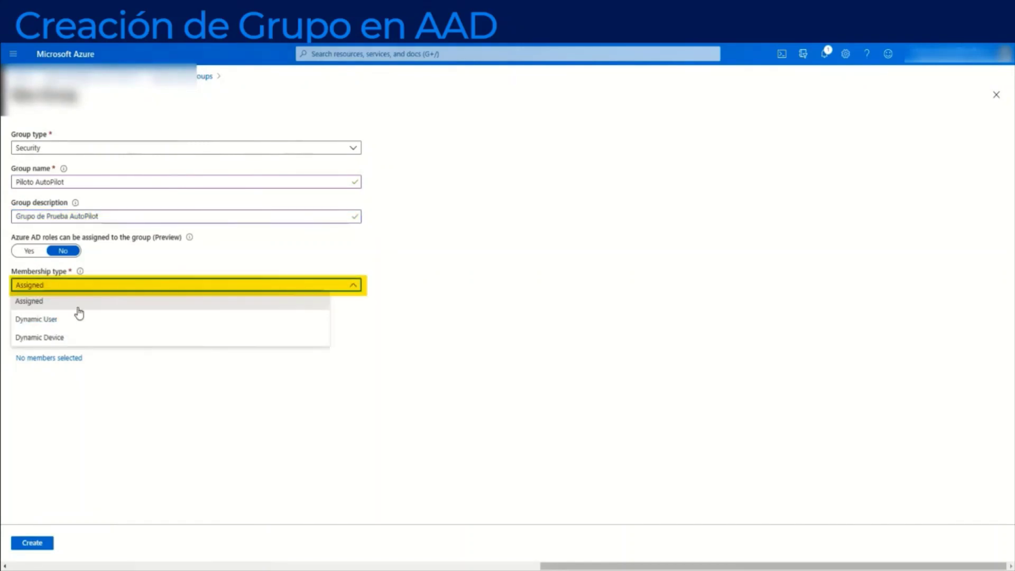
click(78, 337)
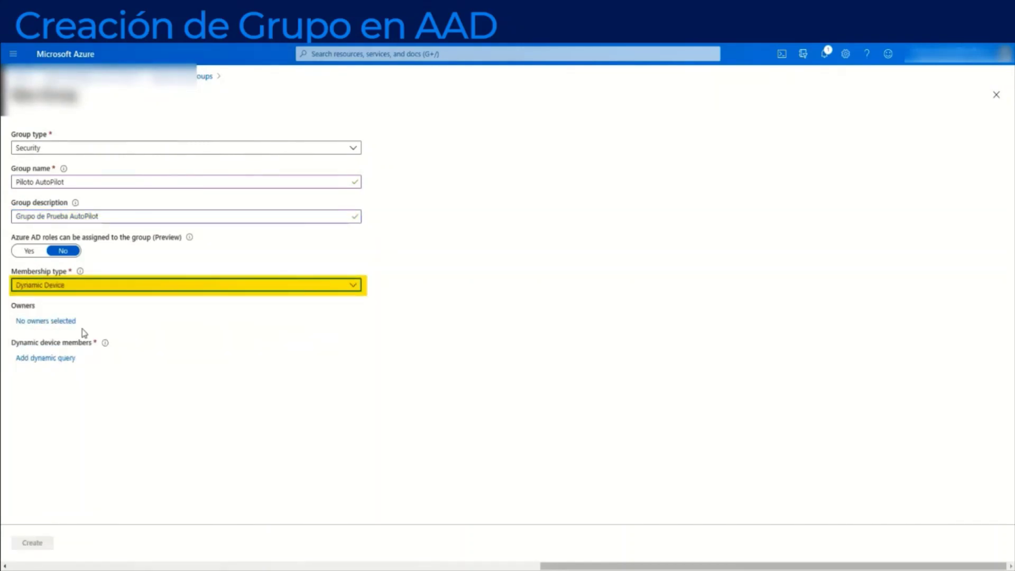
click(47, 358)
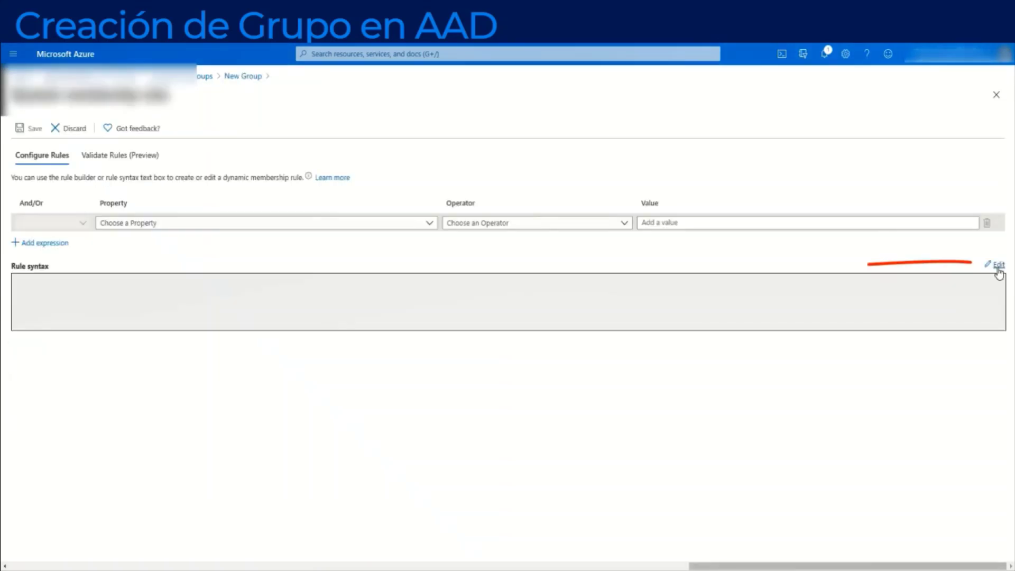
click(996, 266)
click(709, 211)
text((device.devicePhysicalIDs -any _ -contains "[ZTDId]"))
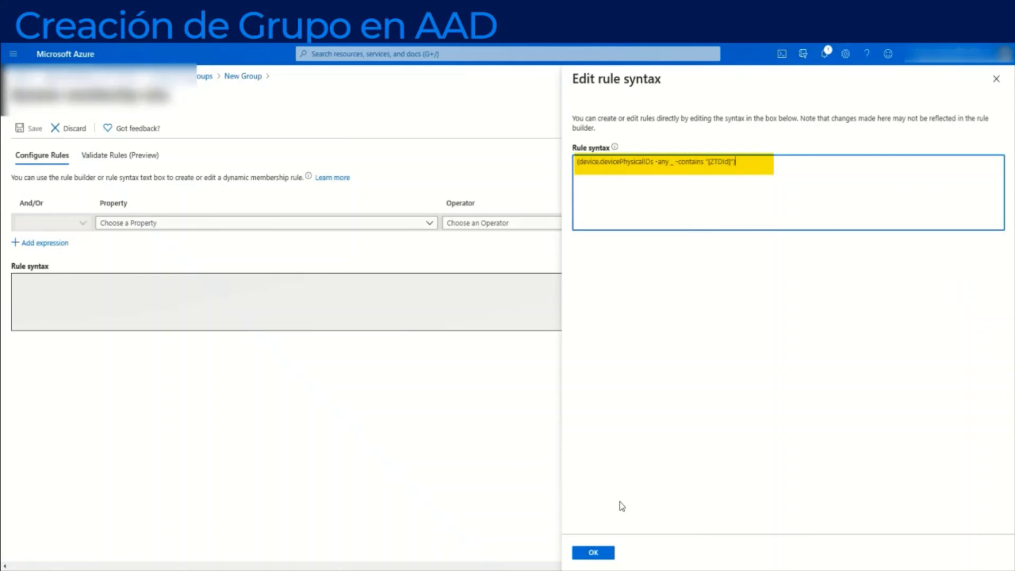
click(593, 552)
click(32, 129)
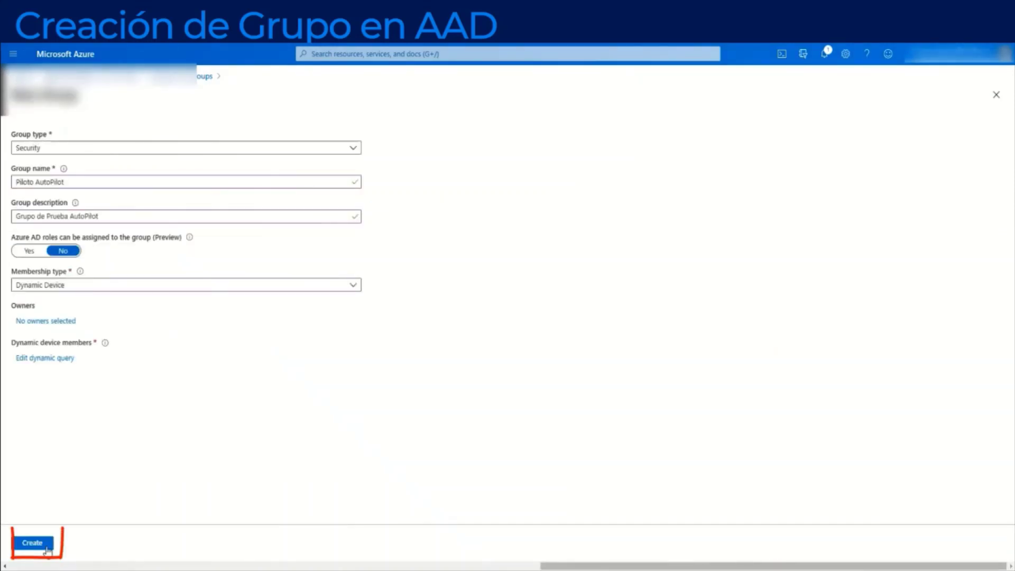
click(46, 551)
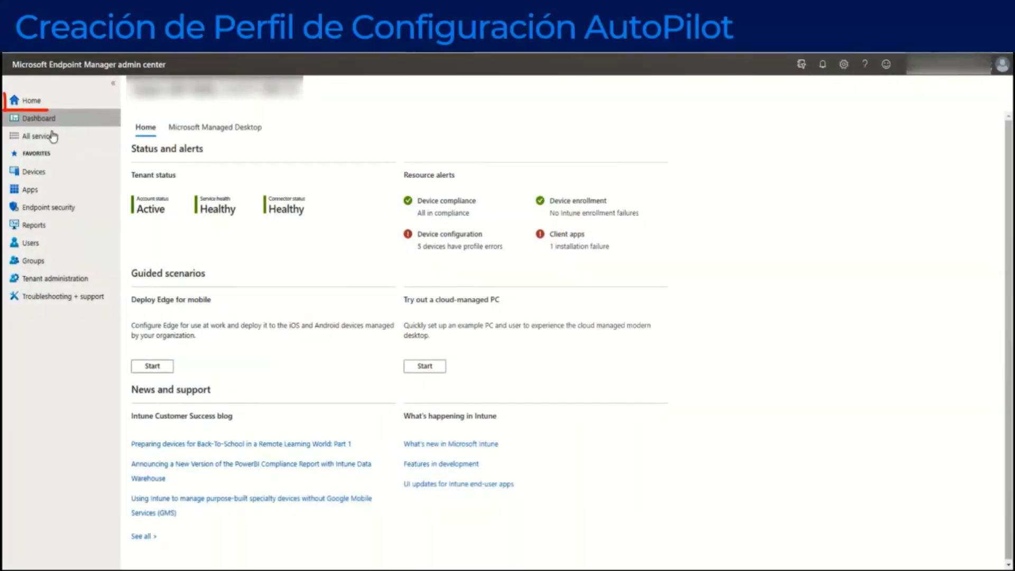
Step: Start a new Windows Autopilot deployment profile from Devices > Windows enrollment
click(51, 178)
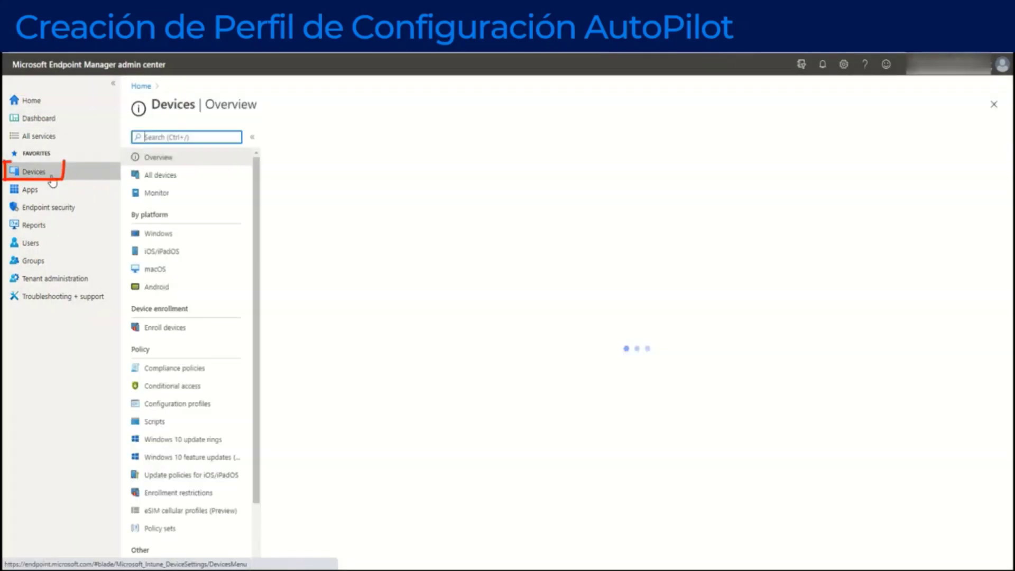
click(179, 331)
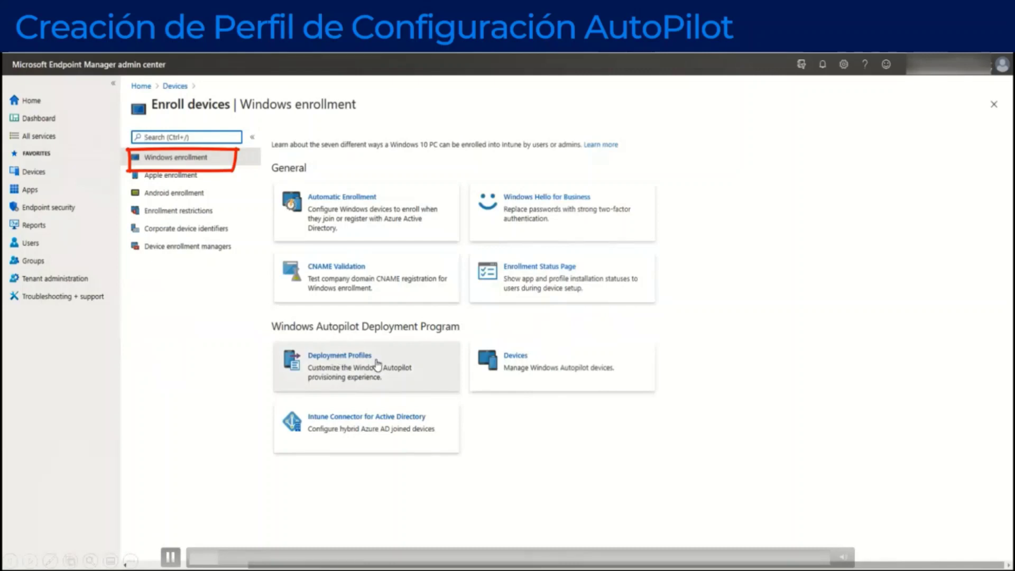
click(377, 364)
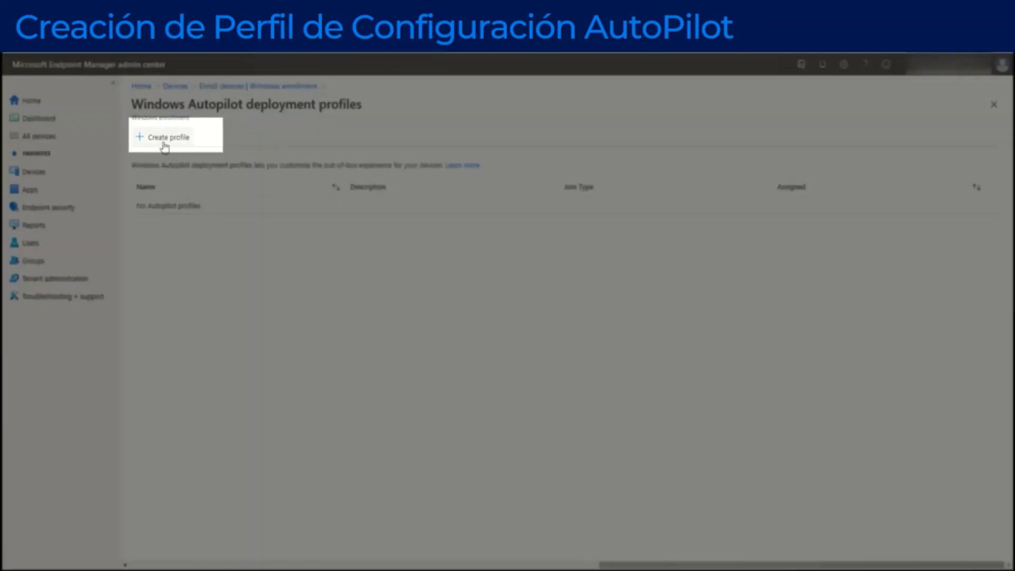
click(164, 138)
Step: Name the profile 'Demo AutoPilot' with description 'Presentacion Demo AutoPilot' and continue
click(297, 170)
text(DEmo)
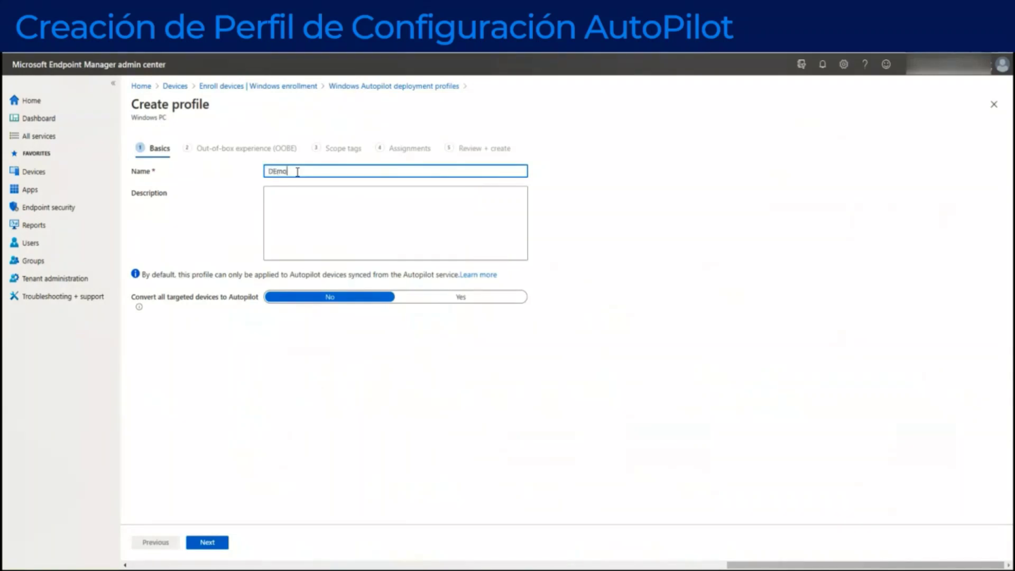
key(BackSpace)
key(BackSpace)
key(BackSpace)
text(e)
text(mo-A)
text(utoP)
text(ilot)
key(Left)
key(Left)
key(Left)
key(Left)
key(Left)
key(Left)
key(Left)
key(Left)
key(Left)
key(BackSpace)
click(330, 202)
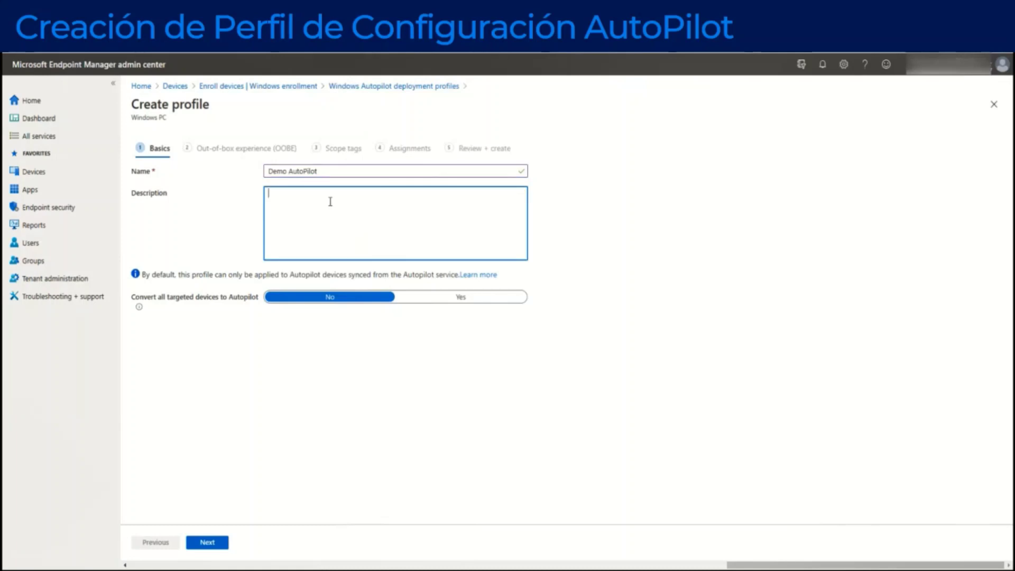
text(PResen)
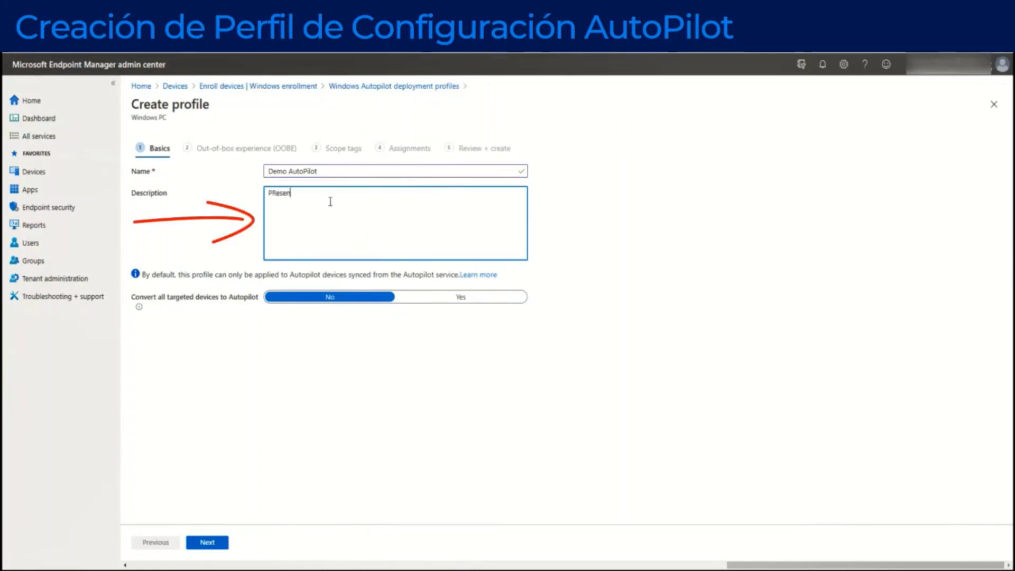
text(tacion)
key(BackSpace)
key(BackSpace)
key(BackSpace)
key(BackSpace)
key(BackSpace)
key(BackSpace)
key(BackSpace)
key(BackSpace)
key(BackSpace)
key(BackSpace)
key(BackSpace)
text(rese)
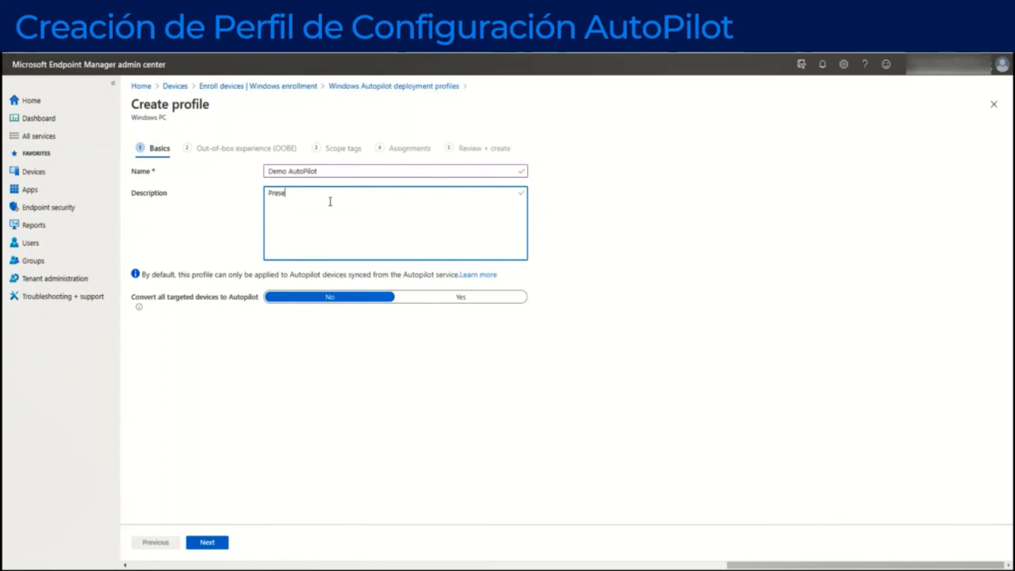
text(ntacion Demo AutoPilot)
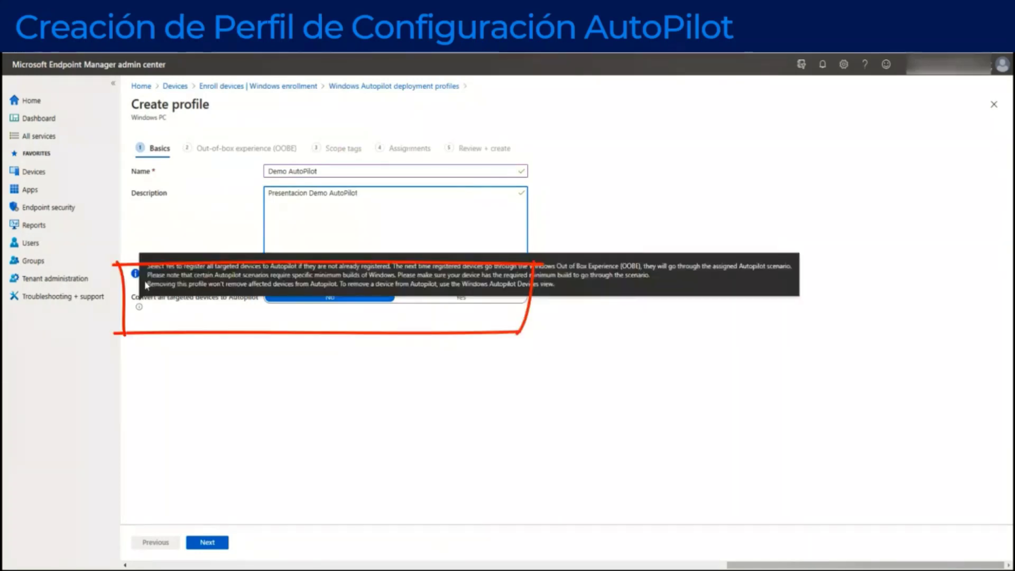
click(207, 542)
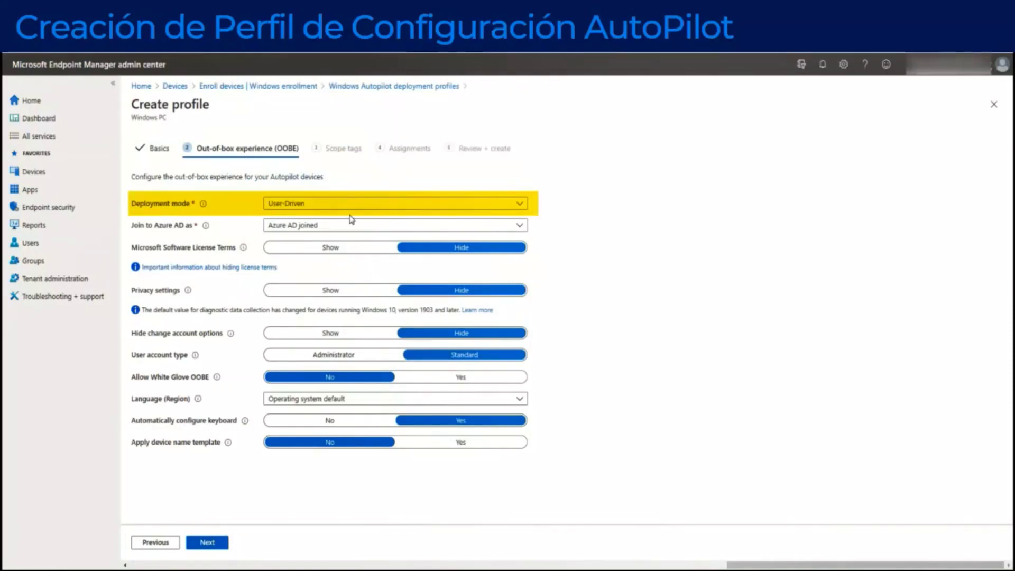
Step: Keep Azure AD joined, try a %SERIAL% device name template, then turn it off and continue
click(337, 227)
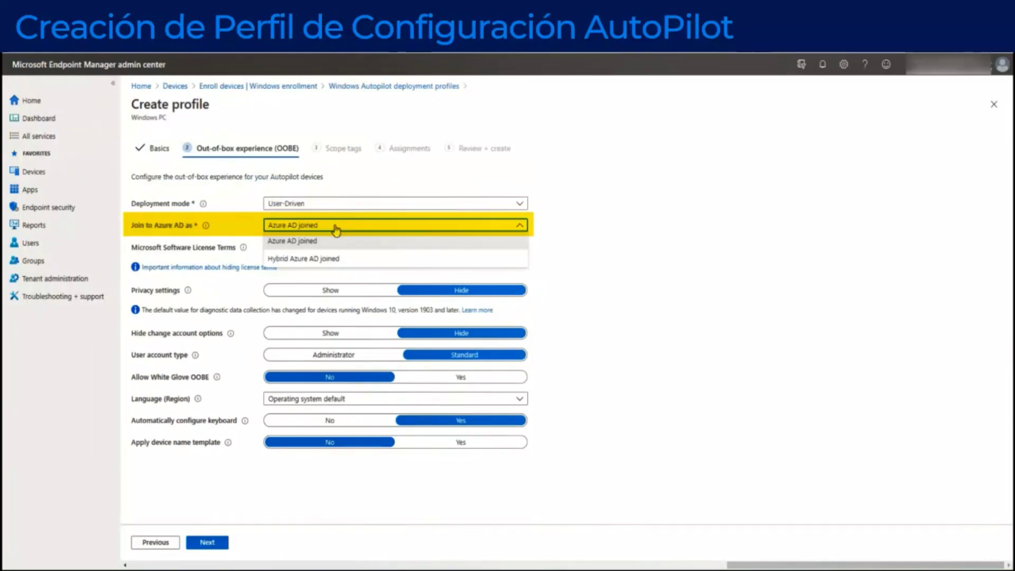
click(317, 241)
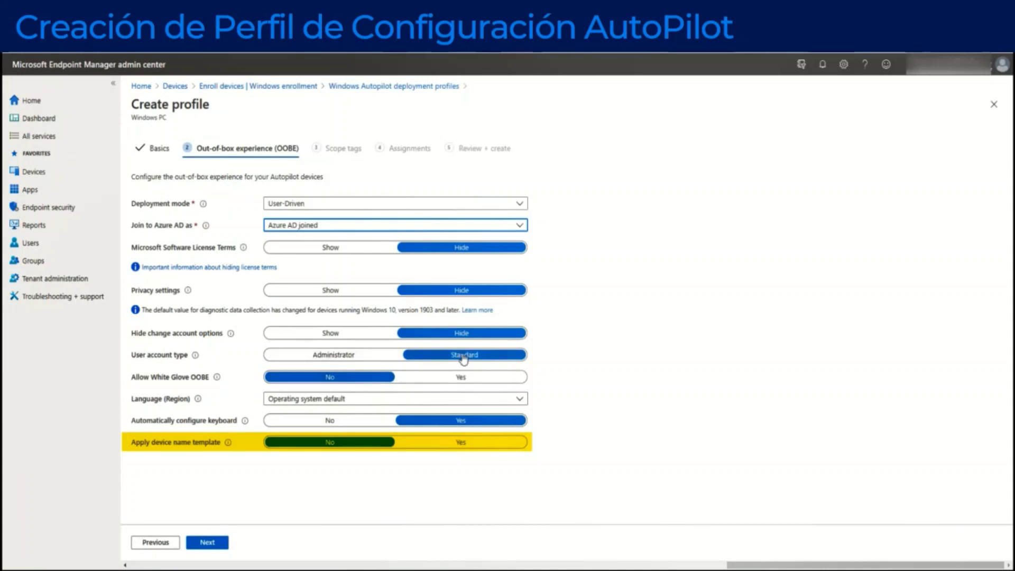
click(426, 443)
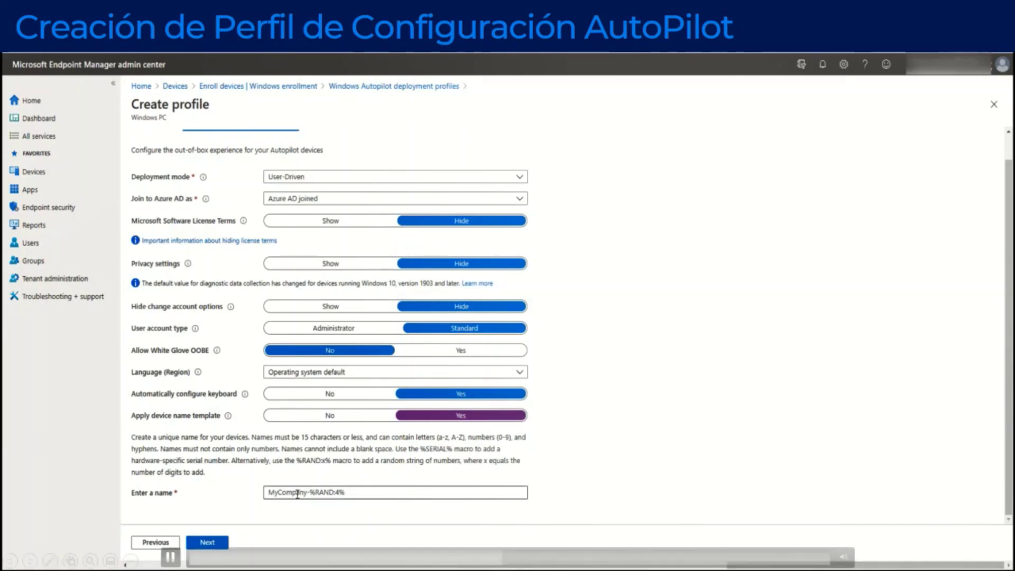
double_click(421, 449)
key(ctrl+c)
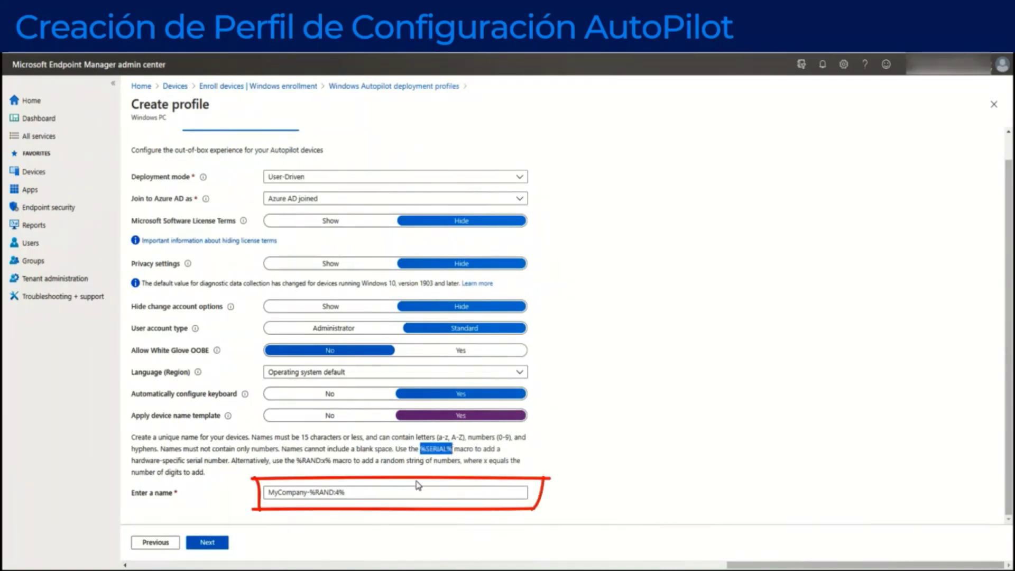
click(382, 495)
key(ctrl+a)
key(ctrl+v)
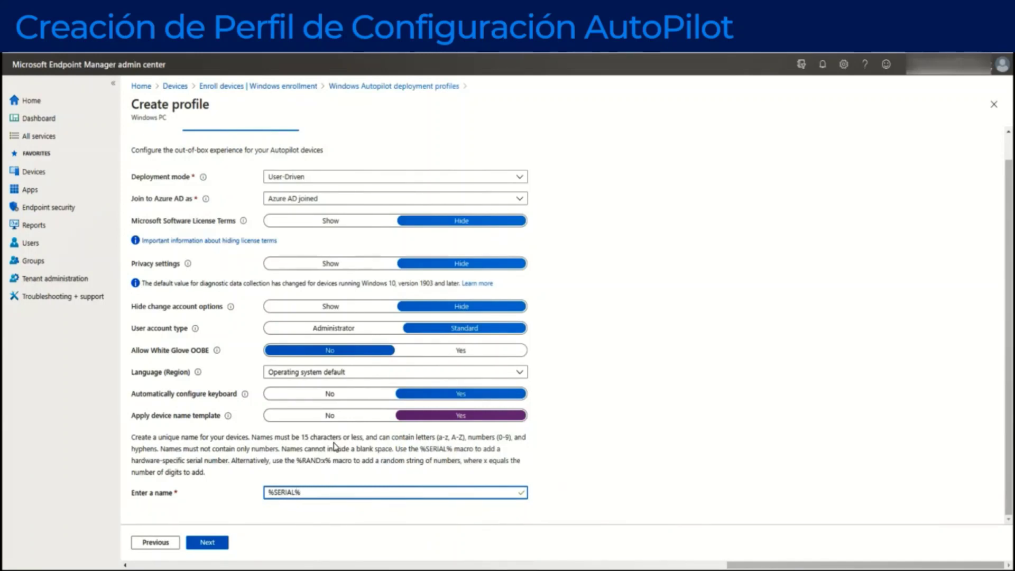
click(330, 416)
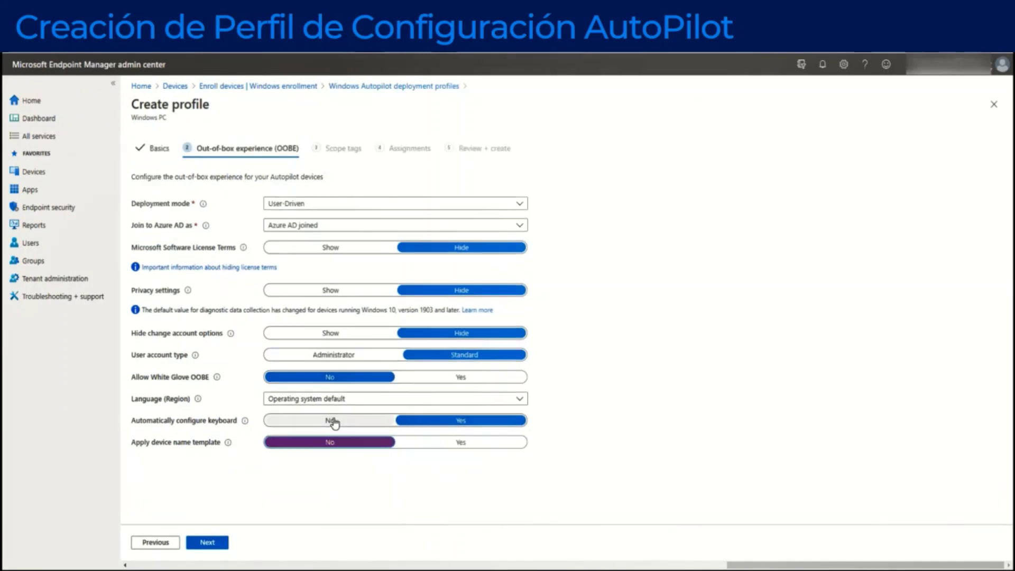
click(206, 543)
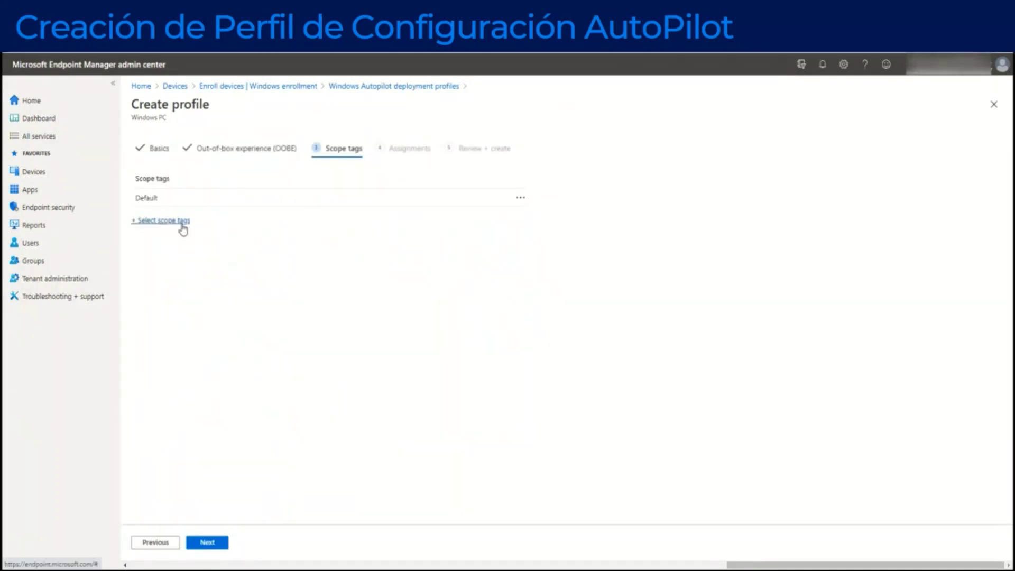
Step: Set the profile's scope tag to Dispositivos Windows, removing Default
click(183, 225)
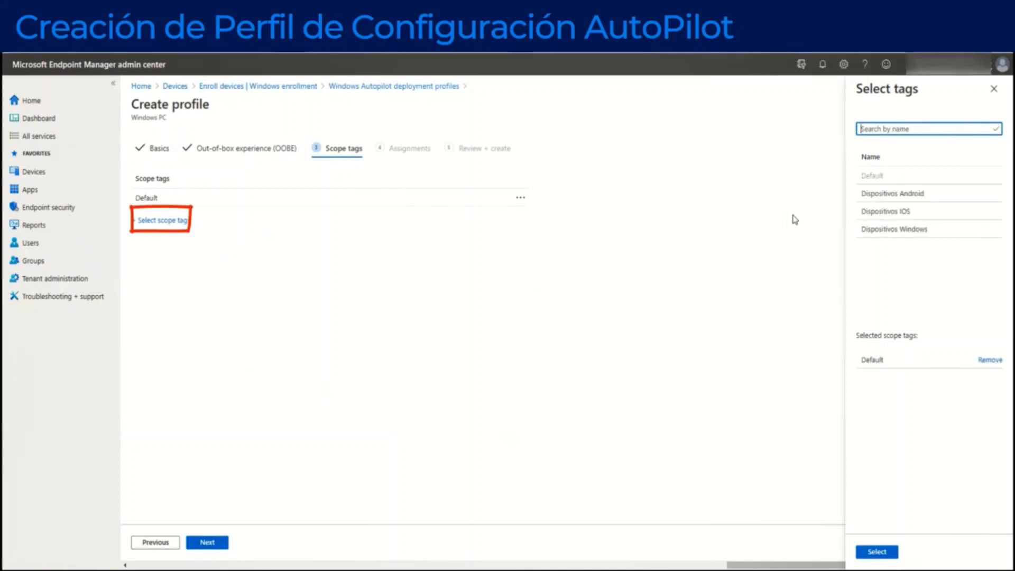
click(899, 229)
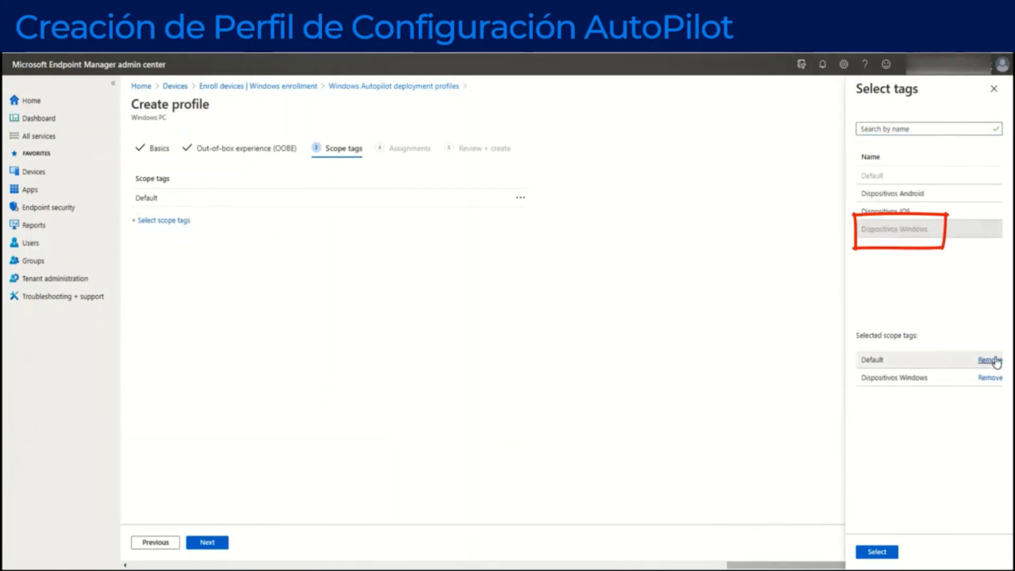
click(988, 359)
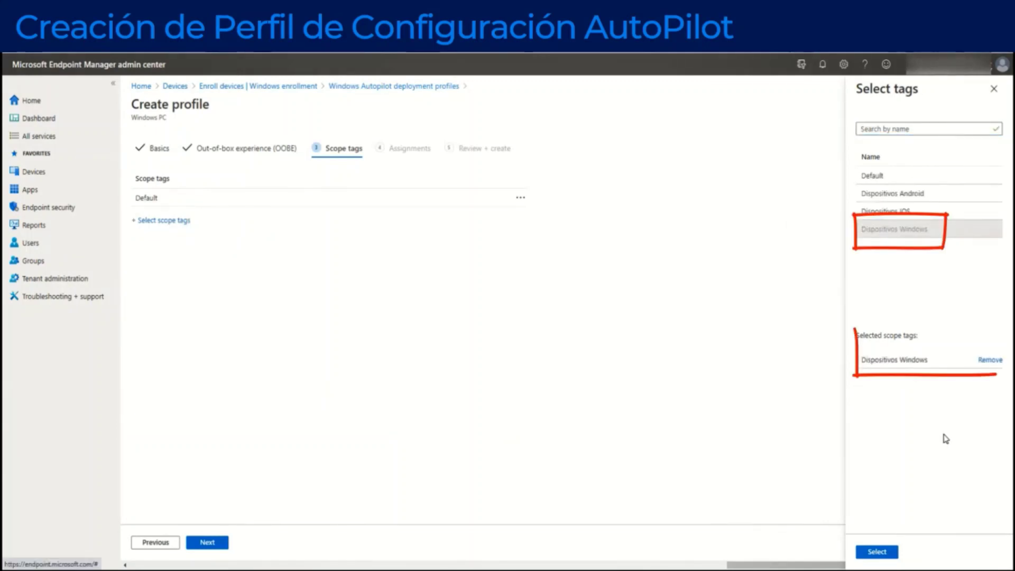
click(877, 553)
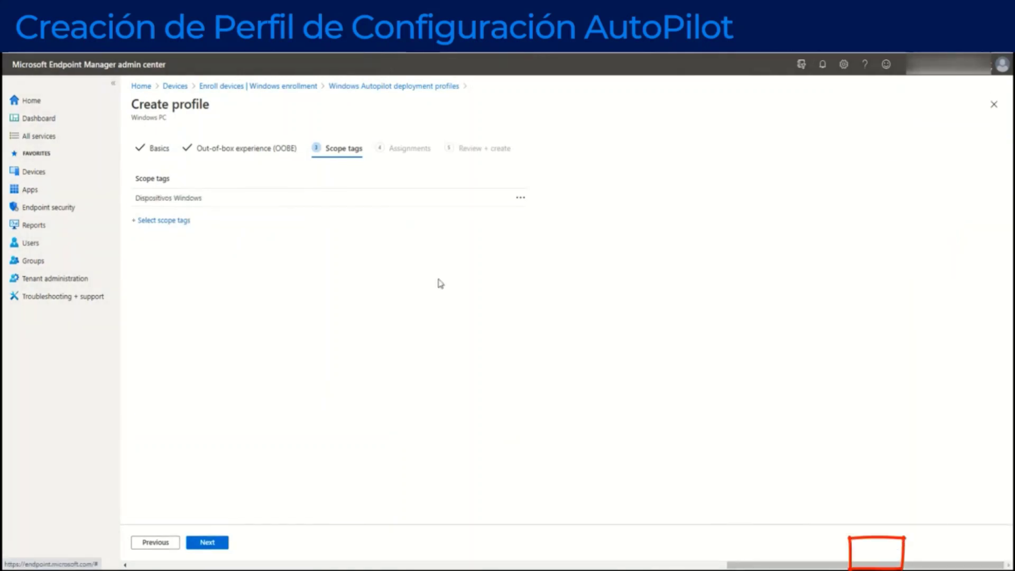
click(208, 543)
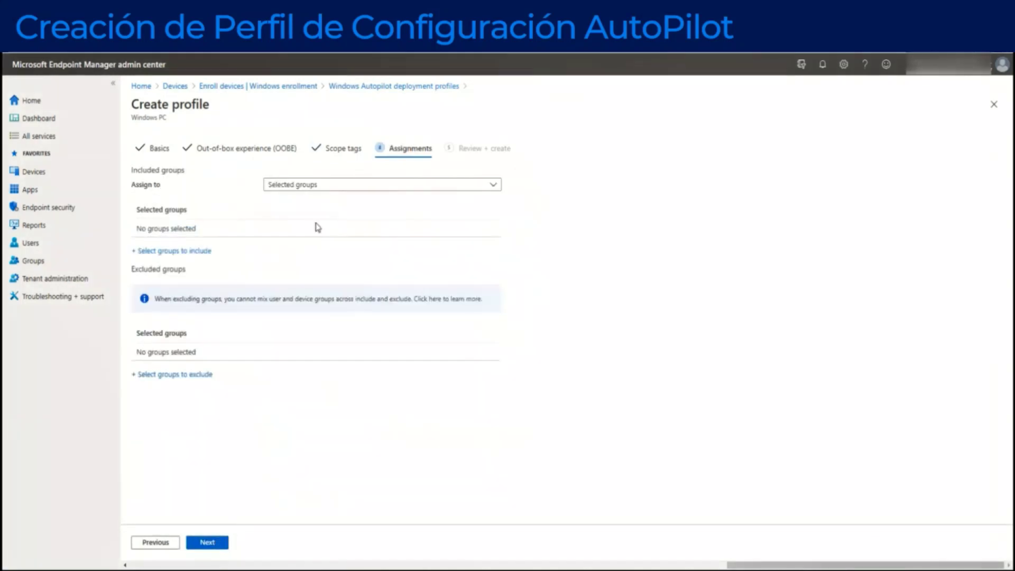
Step: Assign the profile to the Piloto AutoPilot group and proceed to the review summary
click(492, 191)
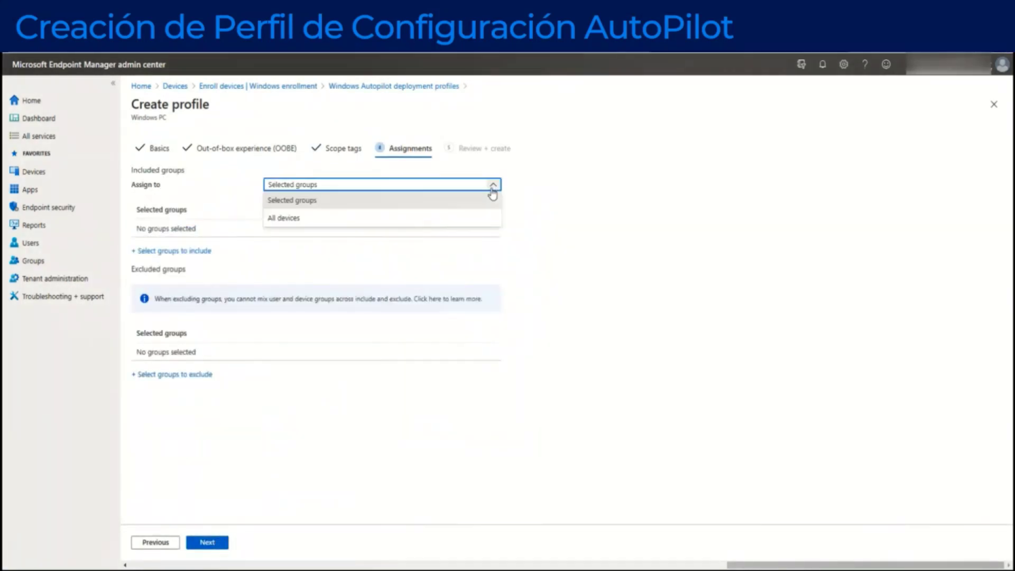
click(486, 199)
click(188, 252)
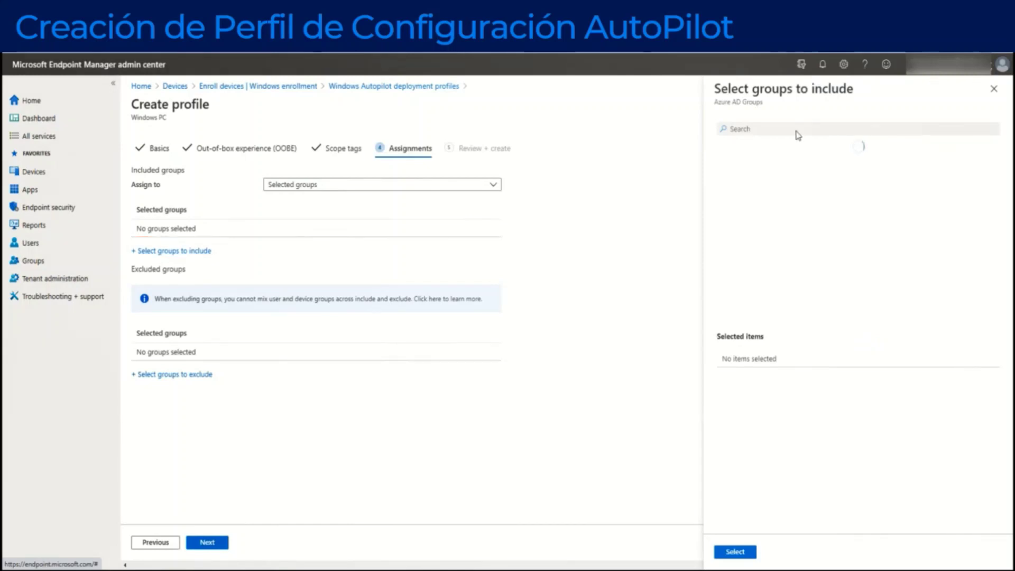
click(796, 130)
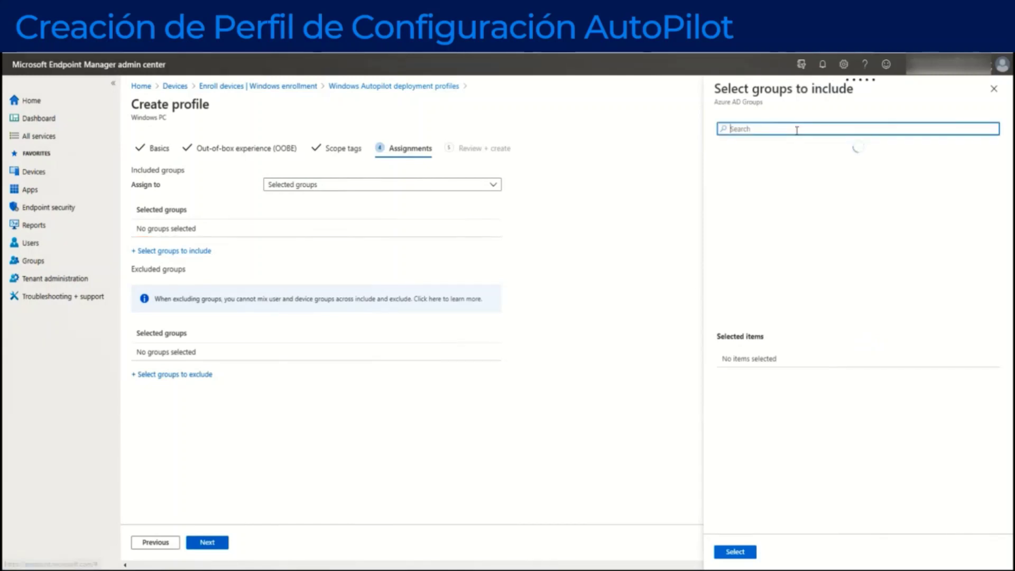
text(Pilo)
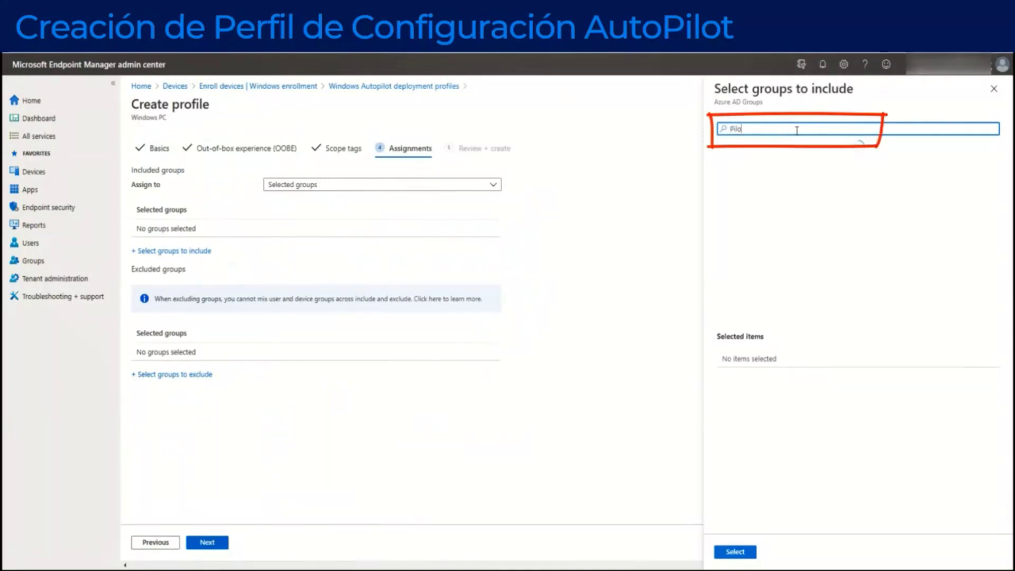
text(to)
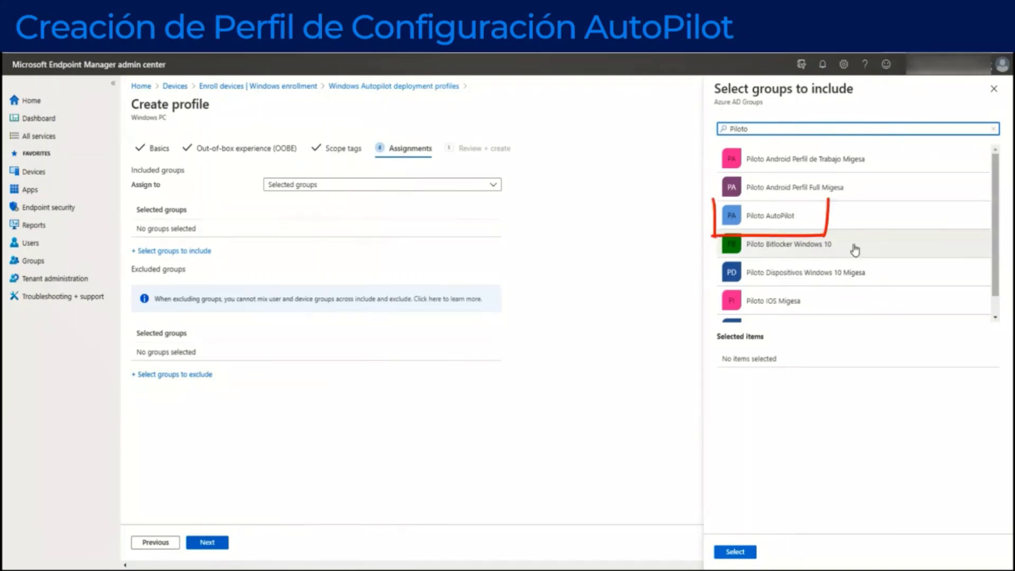
scroll(872, 236, down, 1)
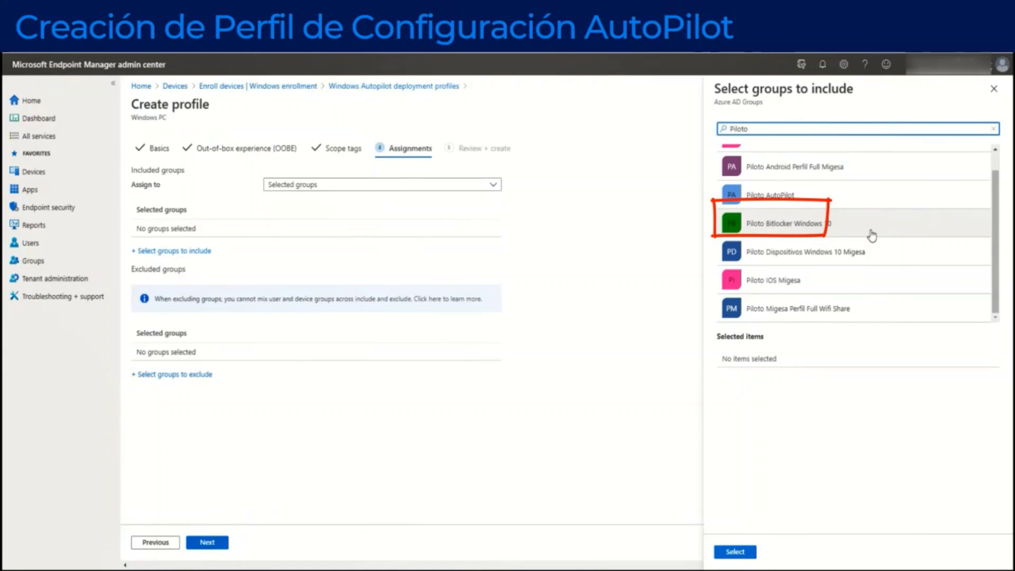
click(806, 202)
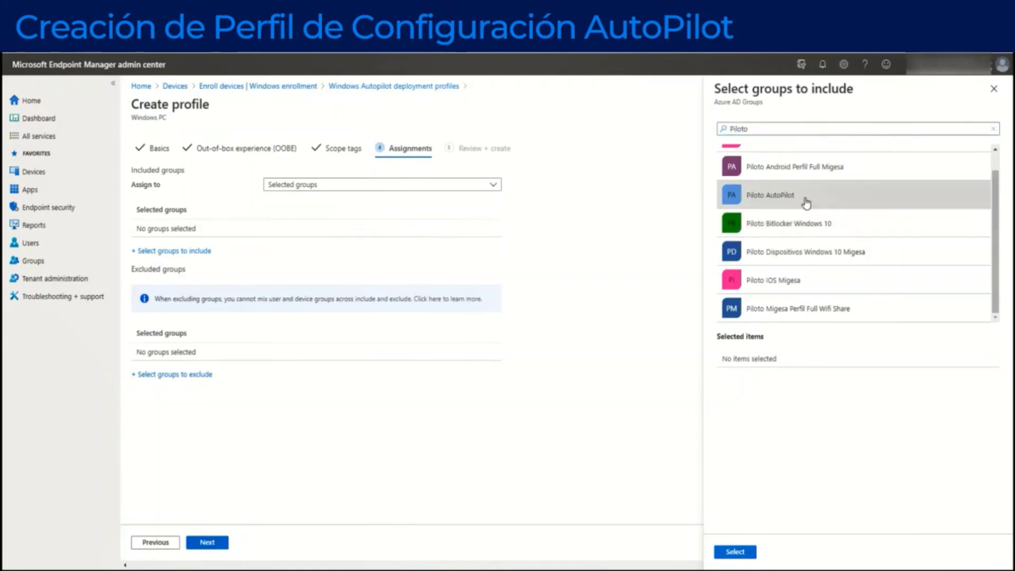
click(735, 551)
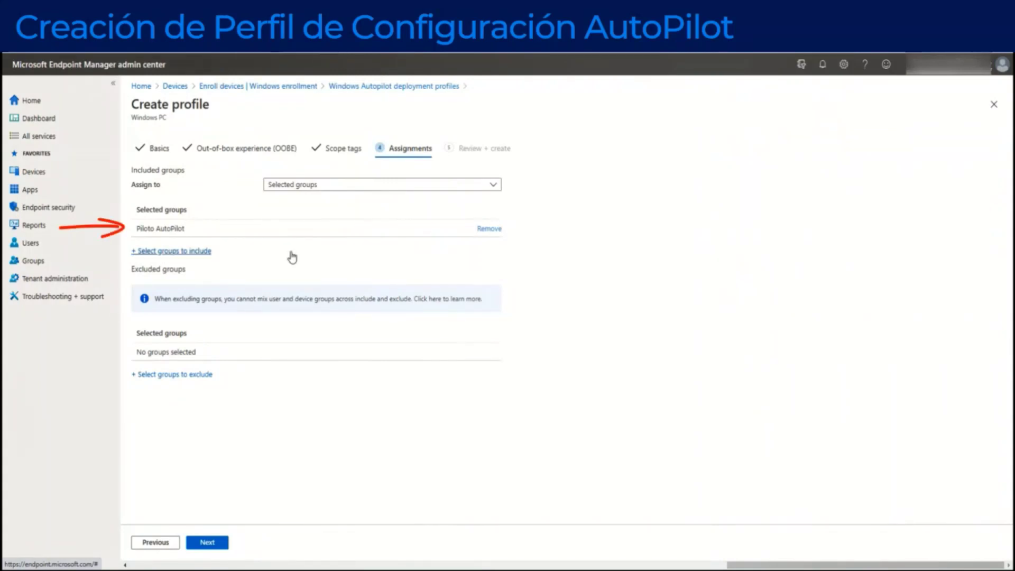
click(210, 540)
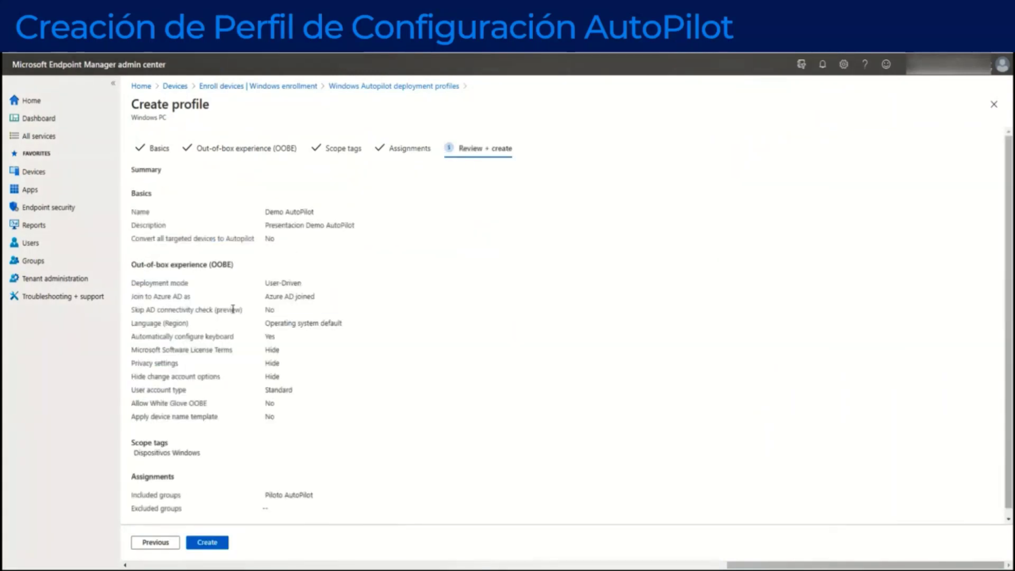
Step: Review the summary and create the Demo AutoPilot deployment profile
scroll(232, 310, down, 1)
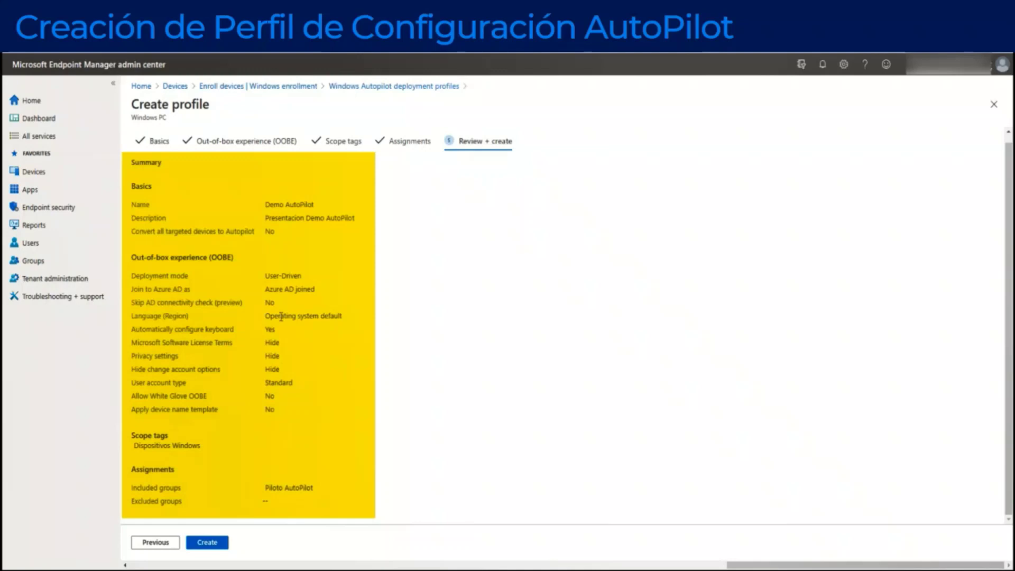
click(208, 542)
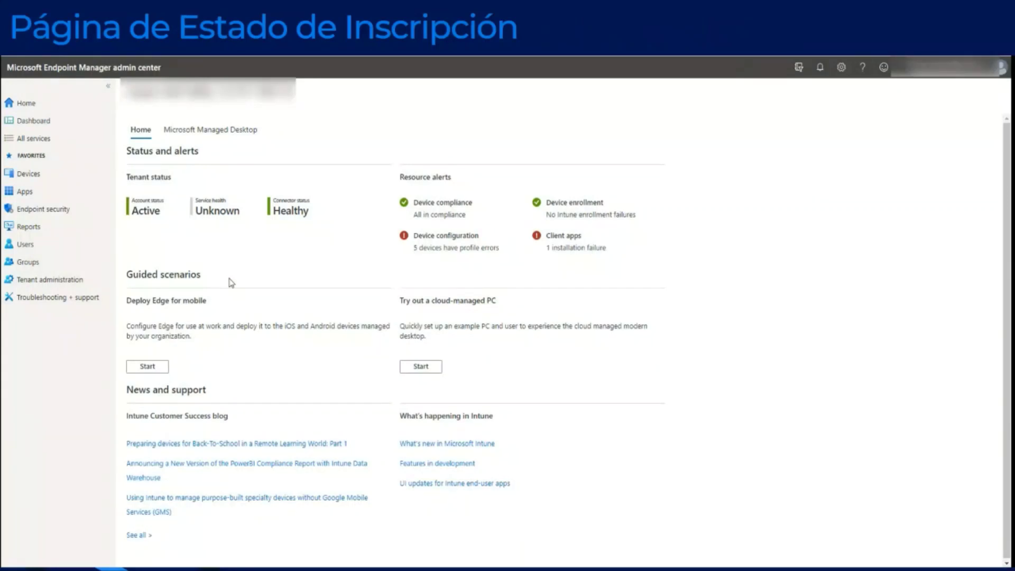
Step: Open the properties of the All users and all devices enrollment status profile
click(65, 183)
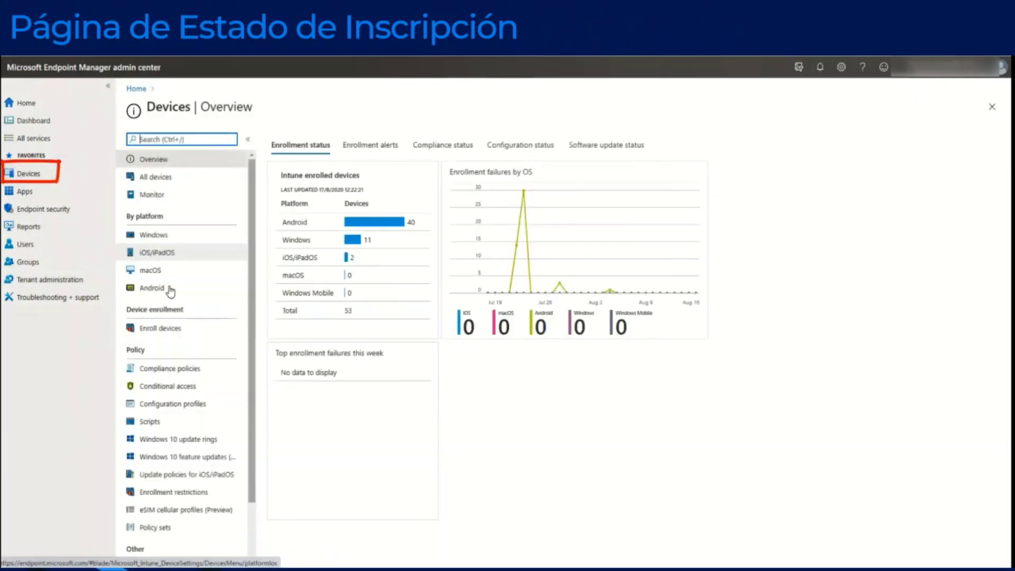
click(168, 328)
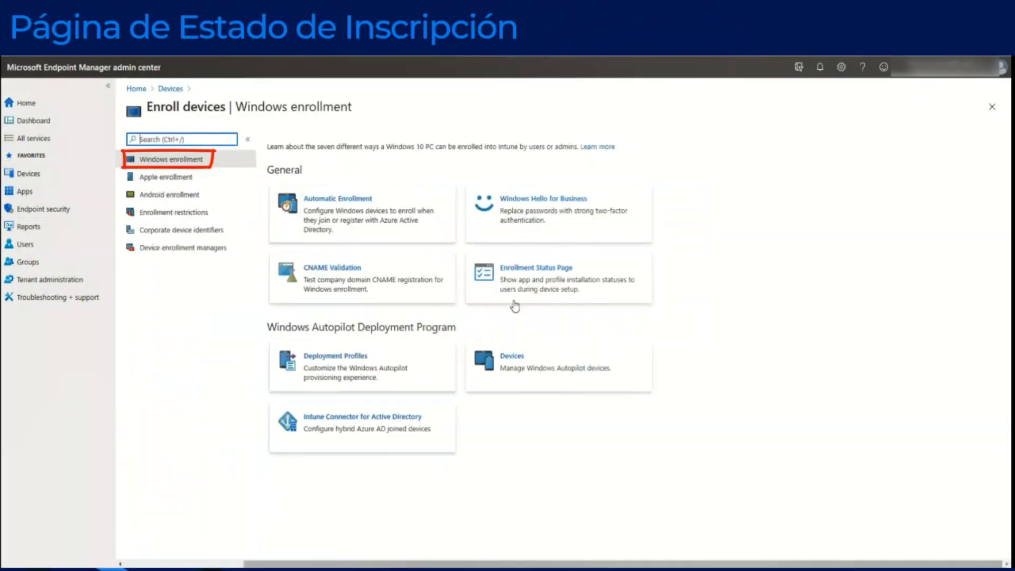
click(531, 290)
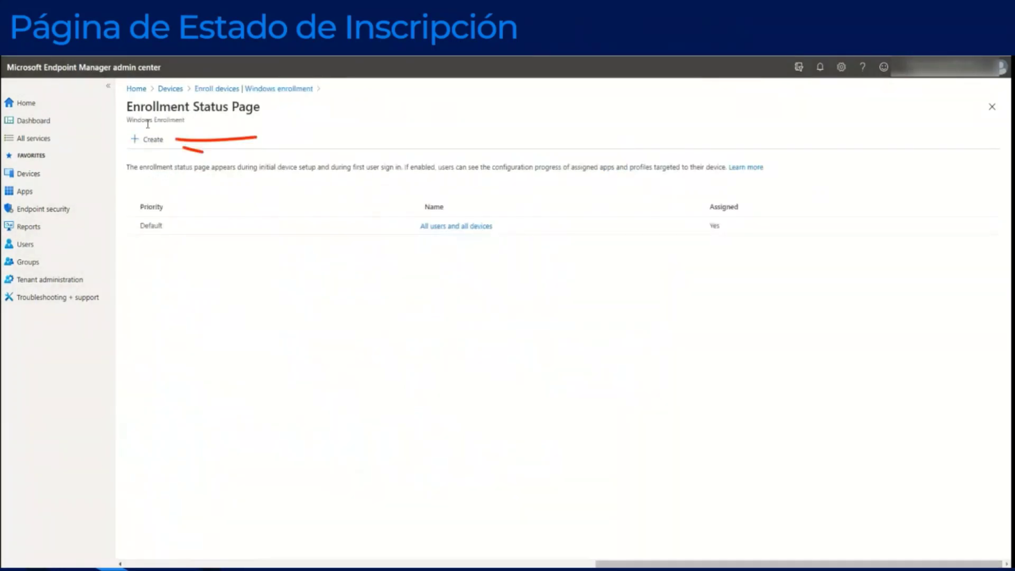
click(439, 227)
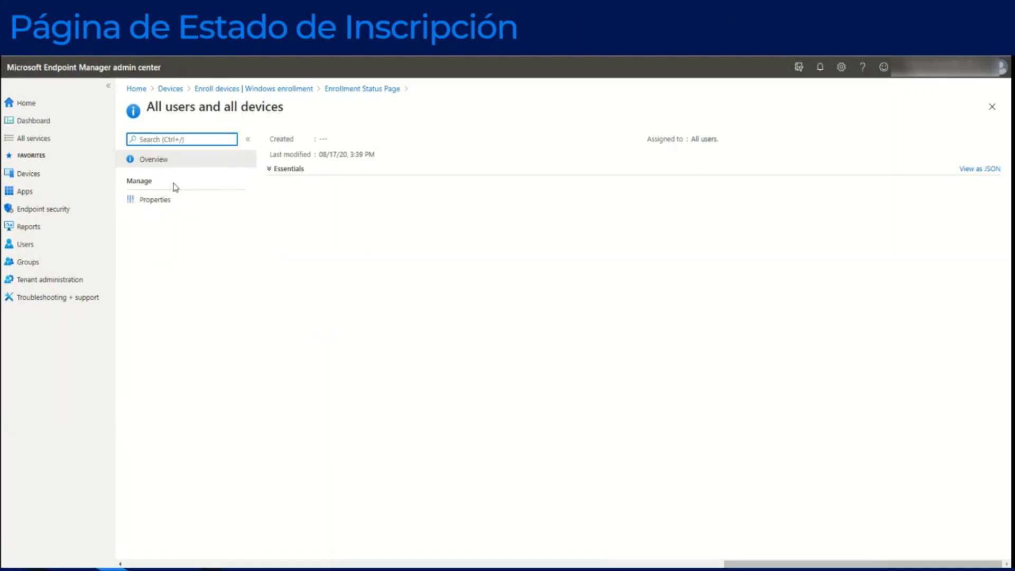
click(157, 199)
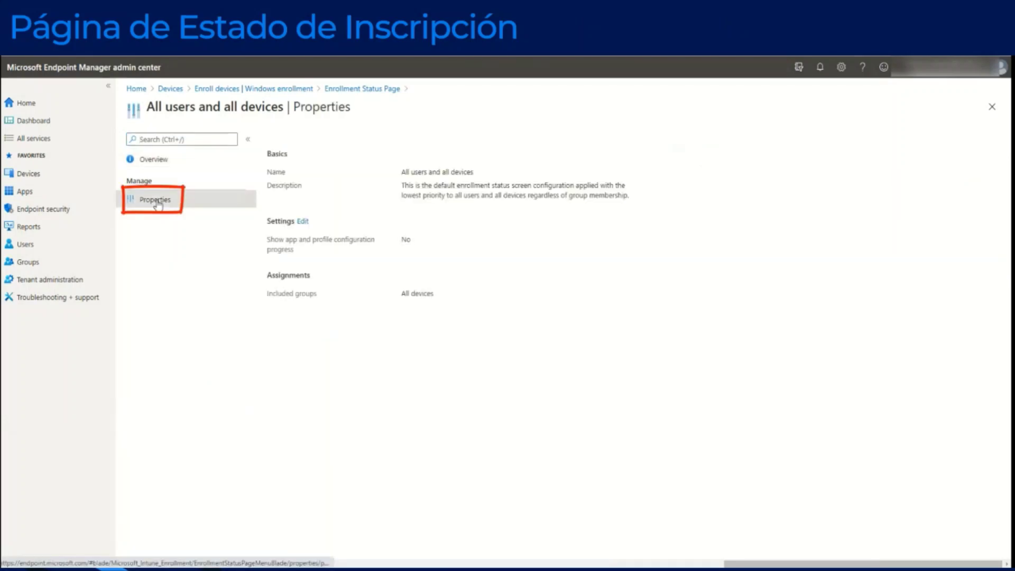
Step: Set Show app and profile configuration progress to Yes and save the profile
click(303, 221)
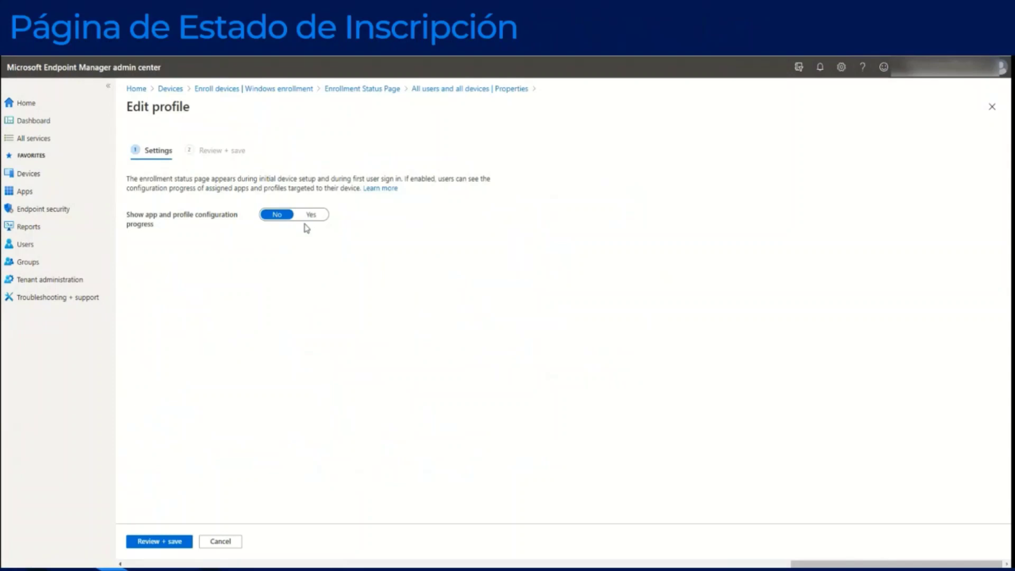
click(311, 215)
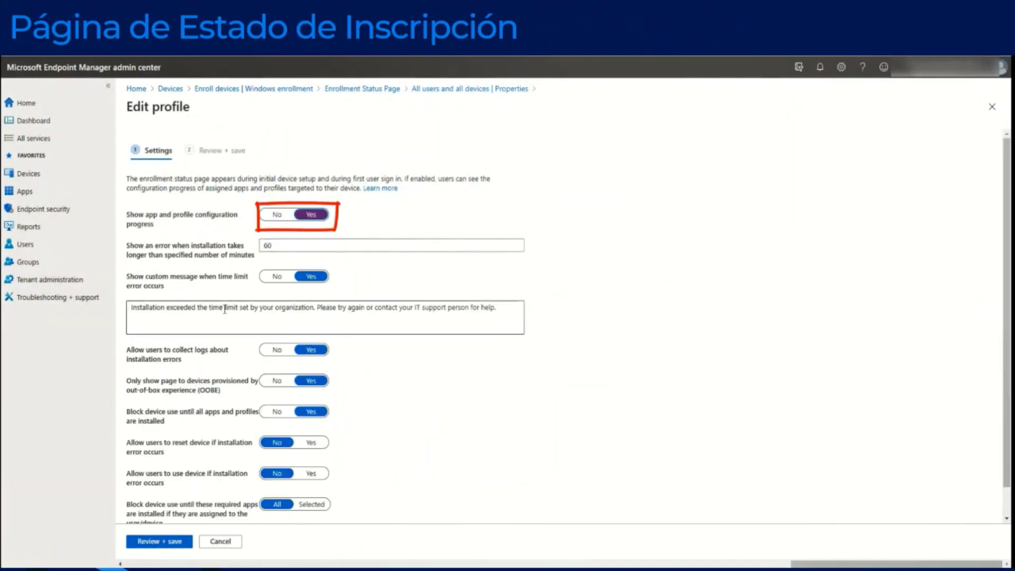
scroll(228, 317, down, 1)
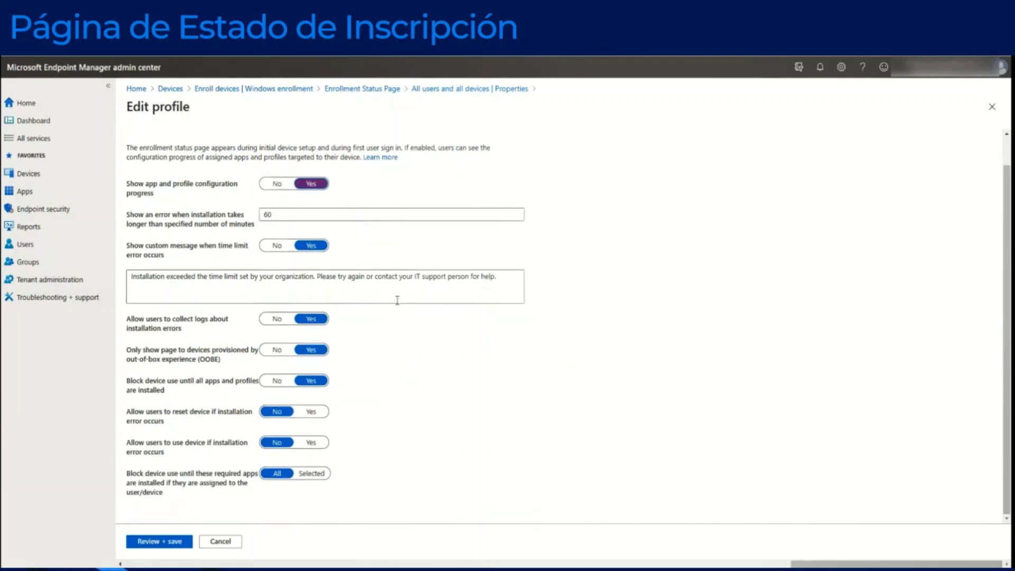
click(397, 300)
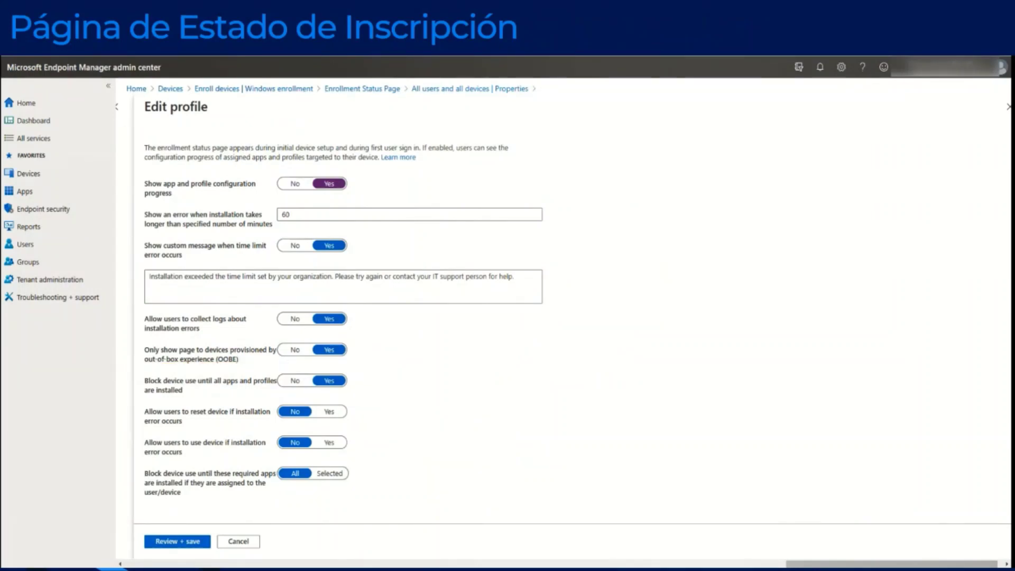
click(193, 540)
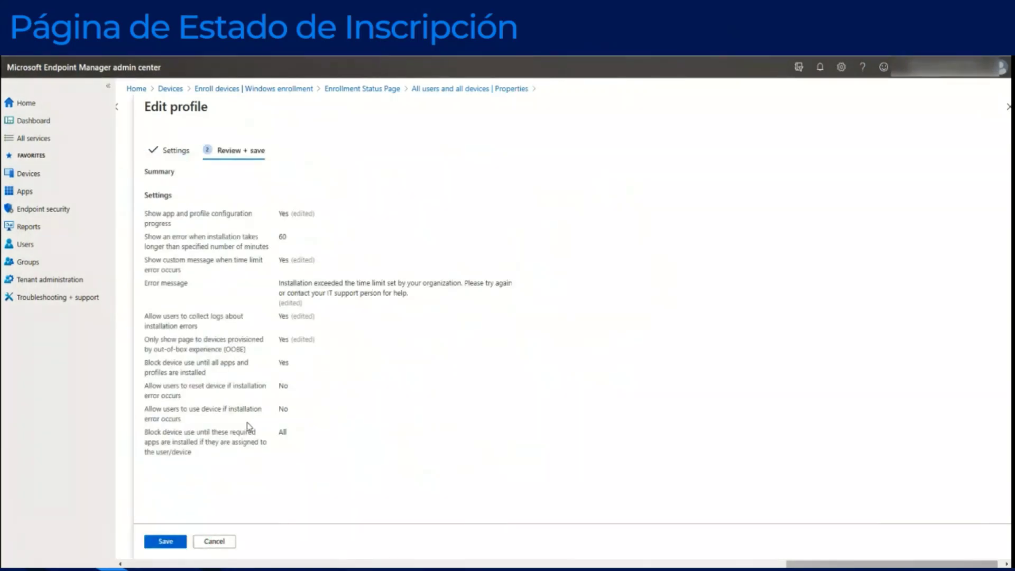
click(166, 541)
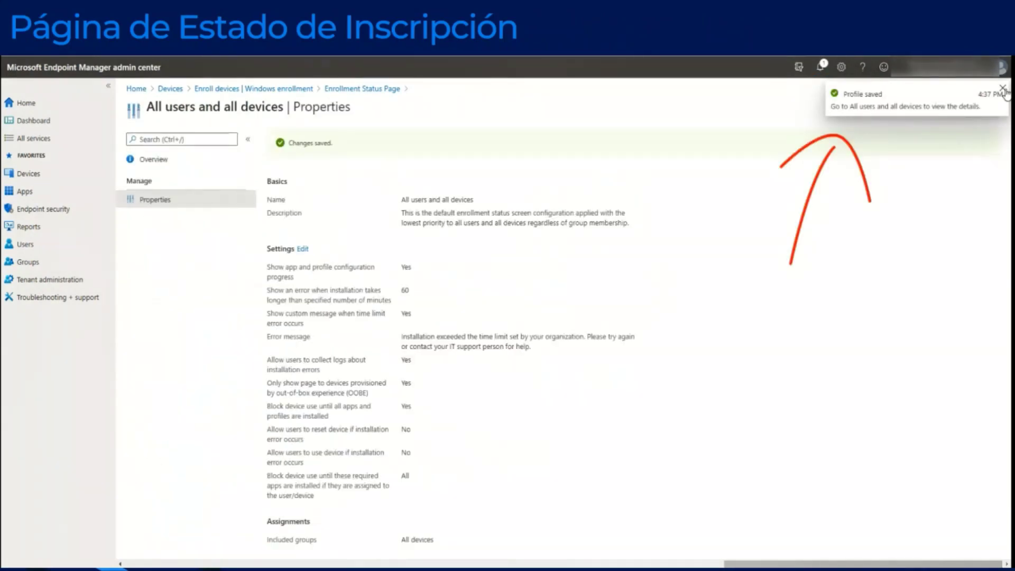
click(994, 105)
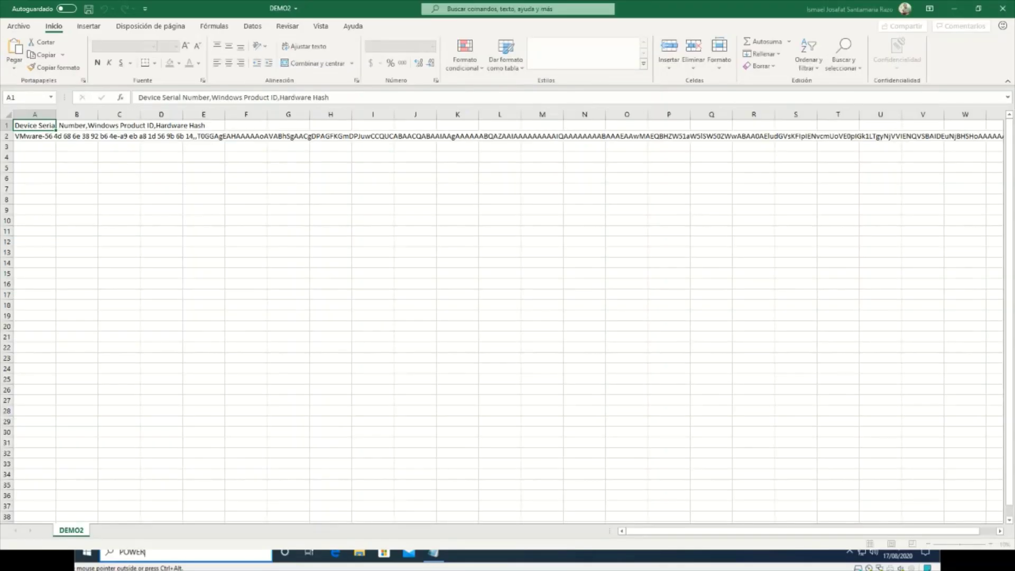
Step: AutoFit column A to show the full hardware hash, then close DEMO2 without saving
click(57, 138)
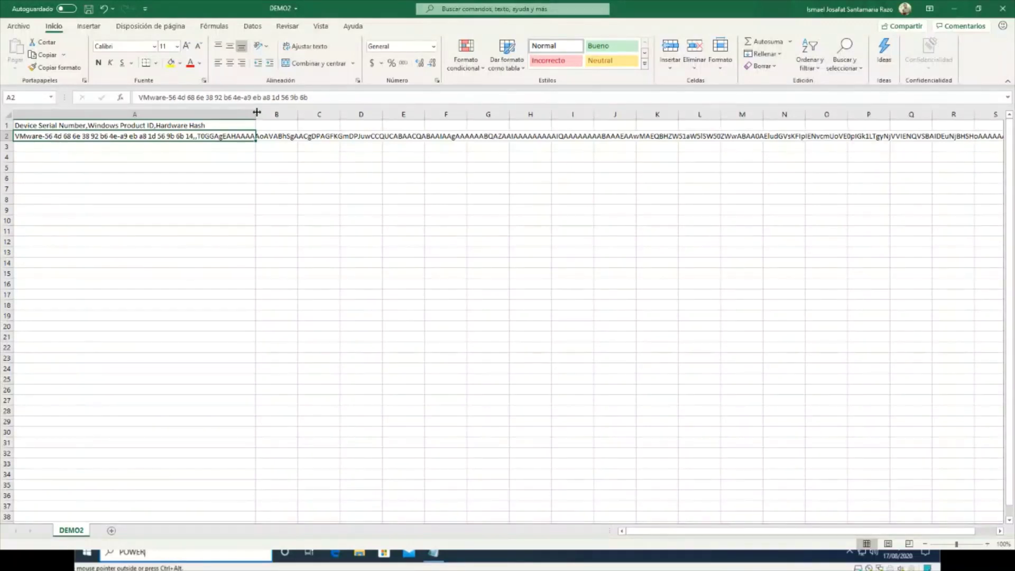
double_click(256, 114)
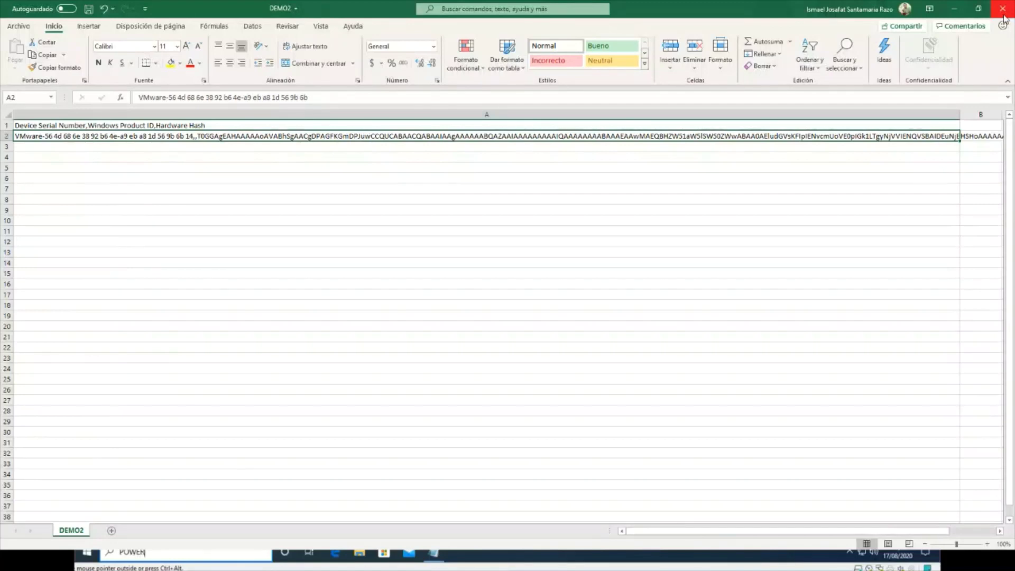
click(1004, 15)
click(509, 294)
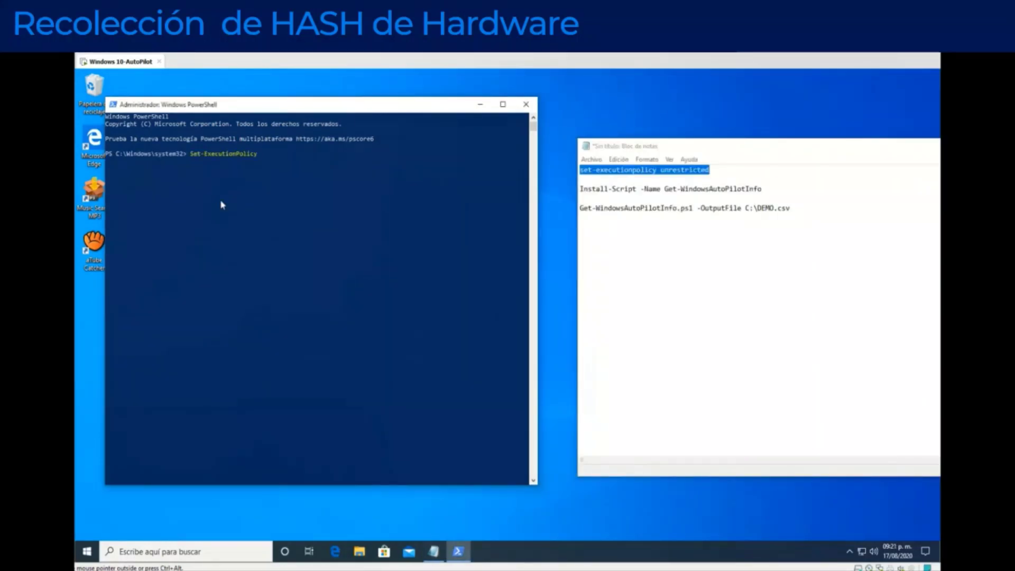
Step: Set the PowerShell execution policy to Unrestricted, confirming with O
text(Unrestricted)
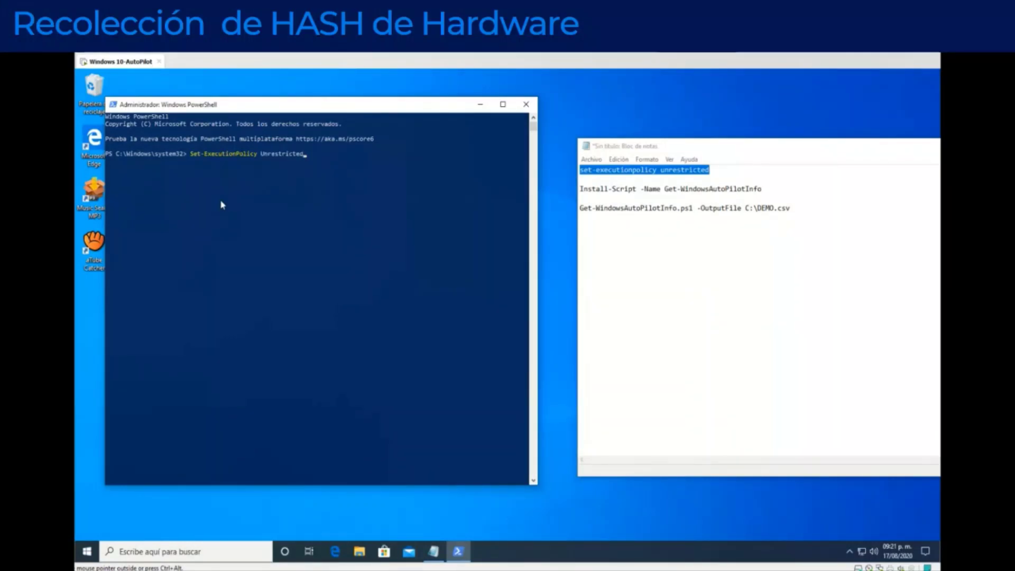
key(Return)
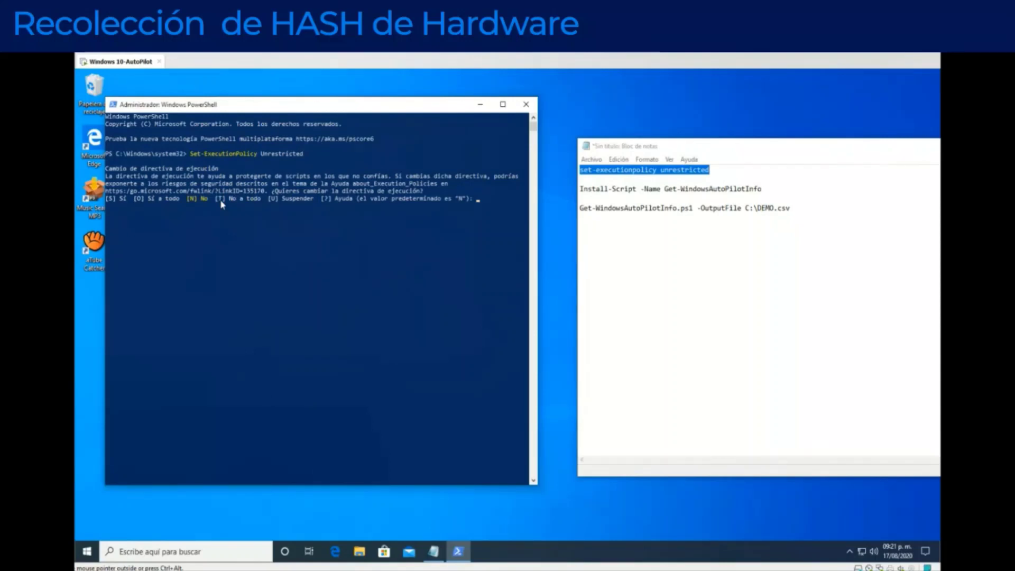
text(O)
key(Return)
key(Return)
key(Return)
key(Return)
key(Return)
key(Return)
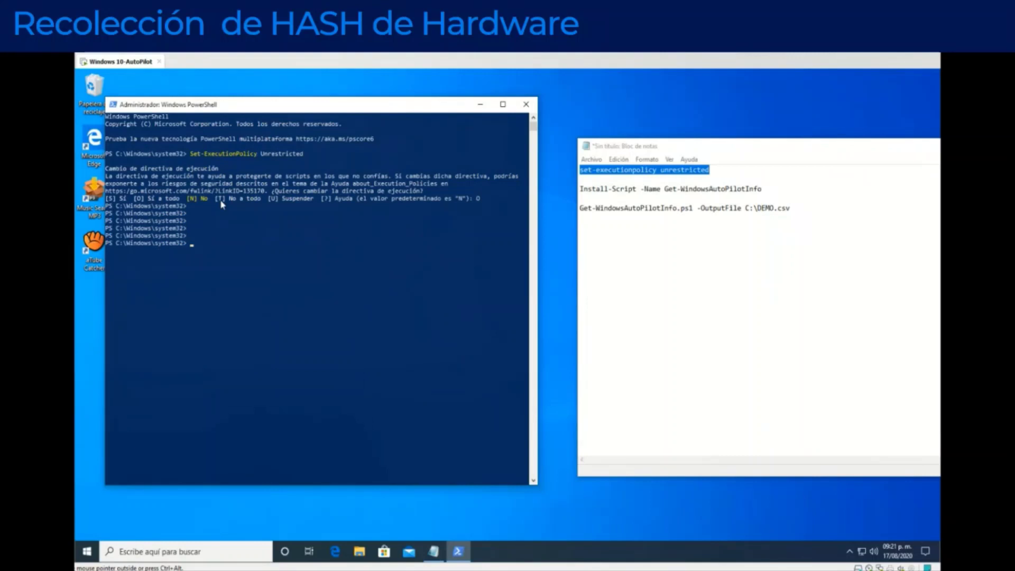
Step: Copy the Install-Script -Name Get-WindowsAutoPilotInfo line from Notepad and run it in PowerShell
drag(782, 190, 655, 188)
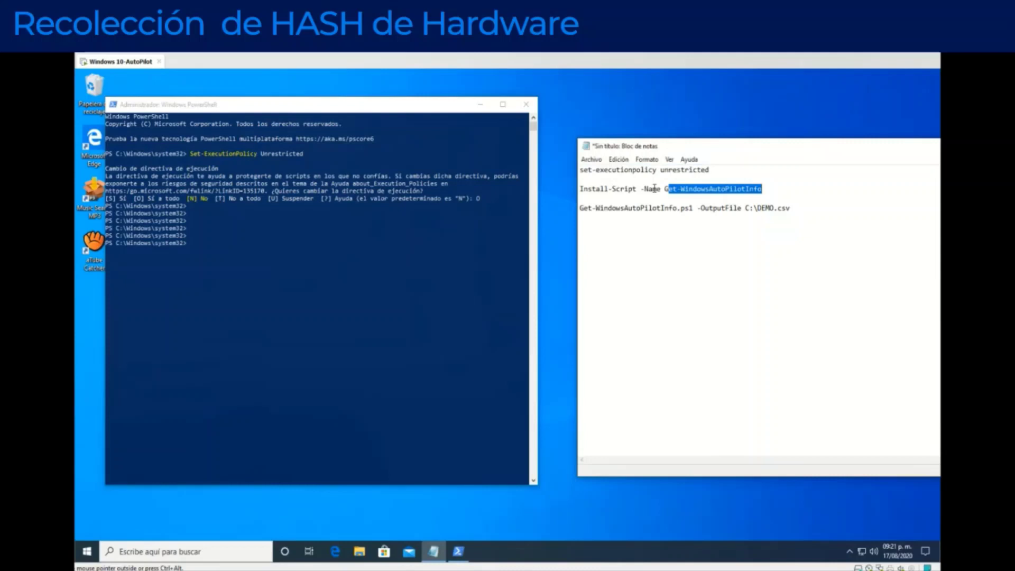
drag(654, 188, 580, 189)
key(ctrl+c)
right_click(455, 240)
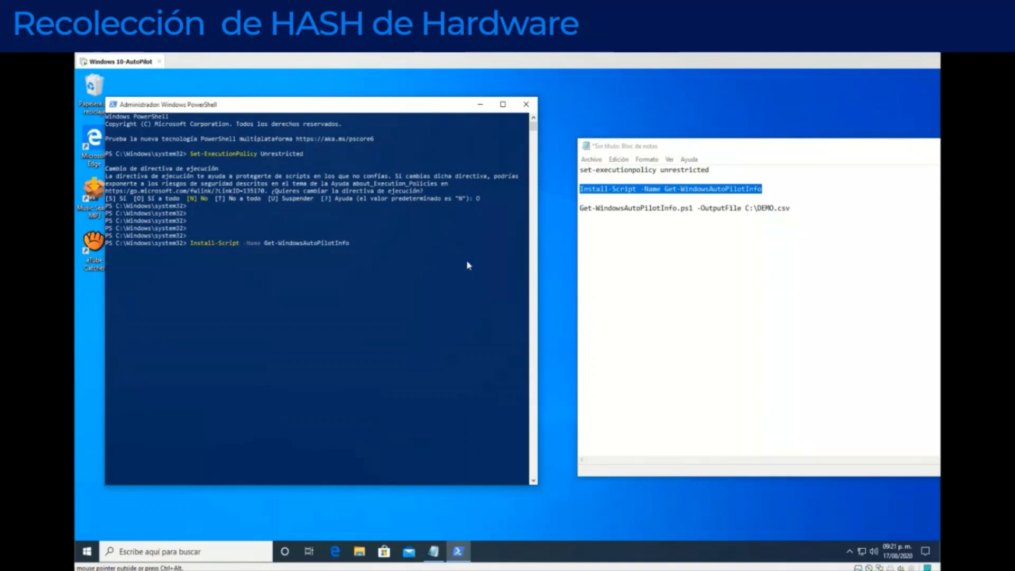
key(Return)
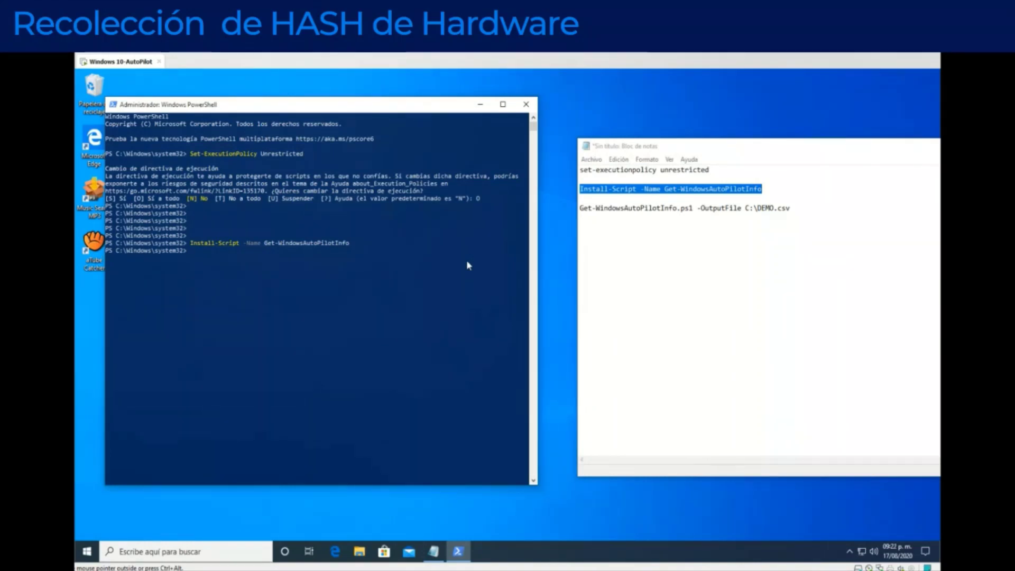
key(Return)
key(Return)
key(Return)
key(Return)
key(Return)
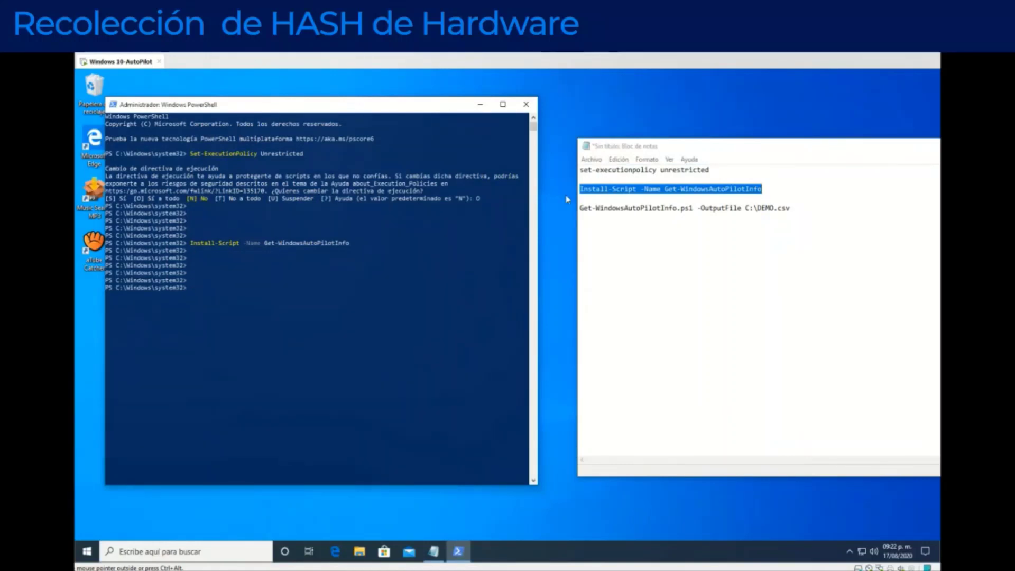
Step: Run Get-WindowsAutoPilotInfo.ps1 -OutputFile C:\DEMO.csv in PowerShell, copied from Notepad
drag(580, 208, 790, 210)
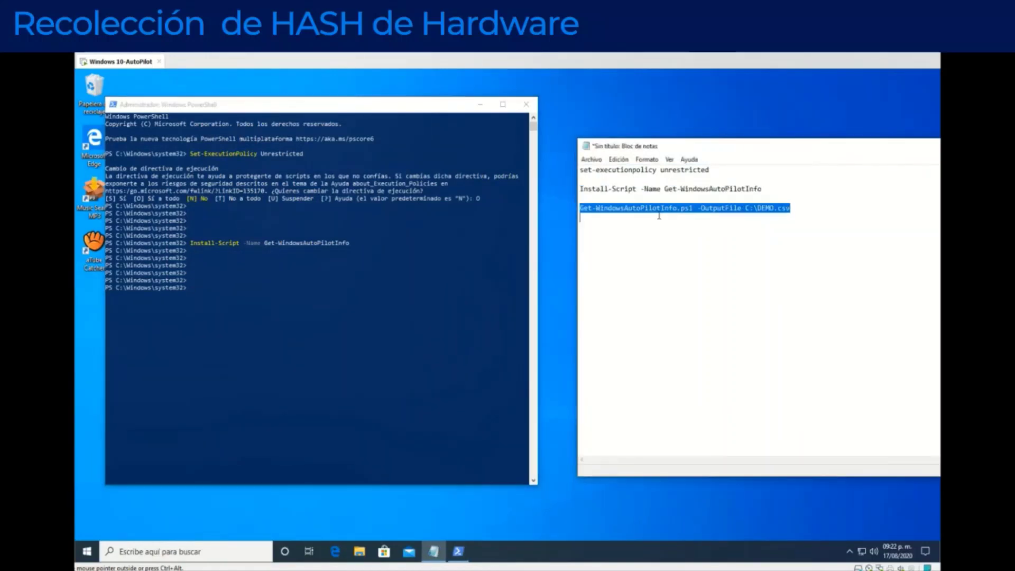
right_click(775, 213)
click(800, 246)
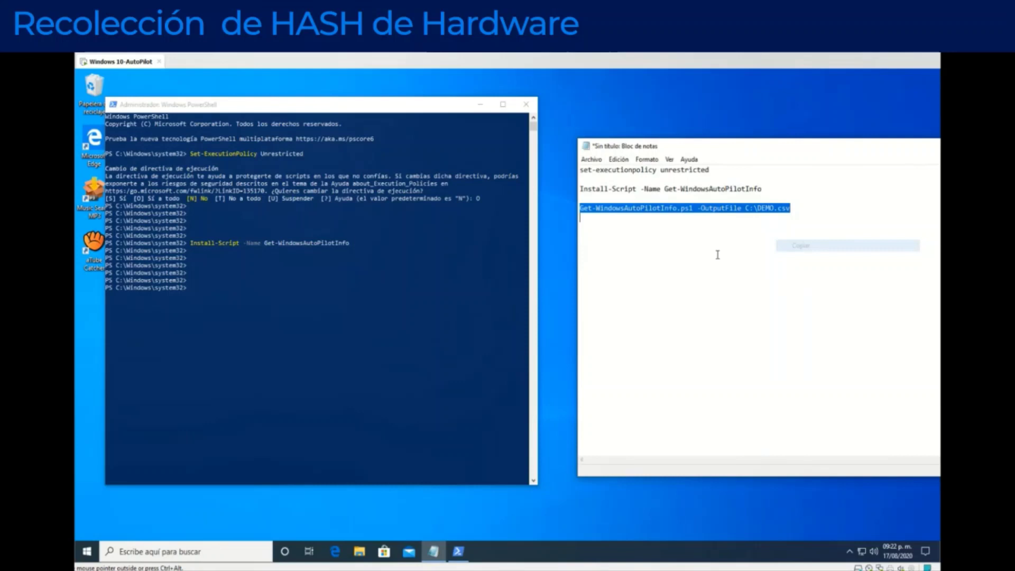
click(324, 274)
right_click(254, 278)
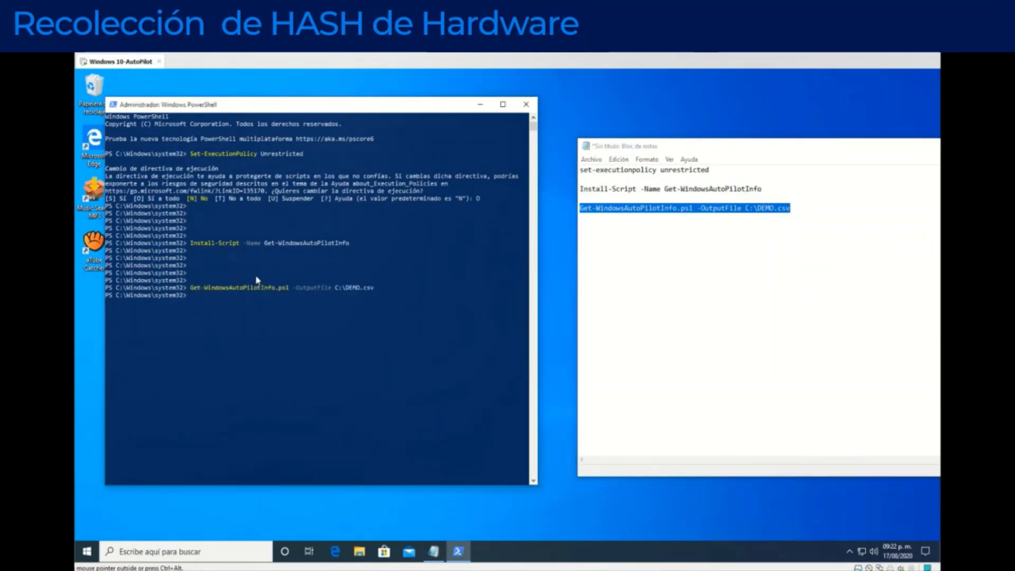
key(Return)
key(Return)
key(Return)
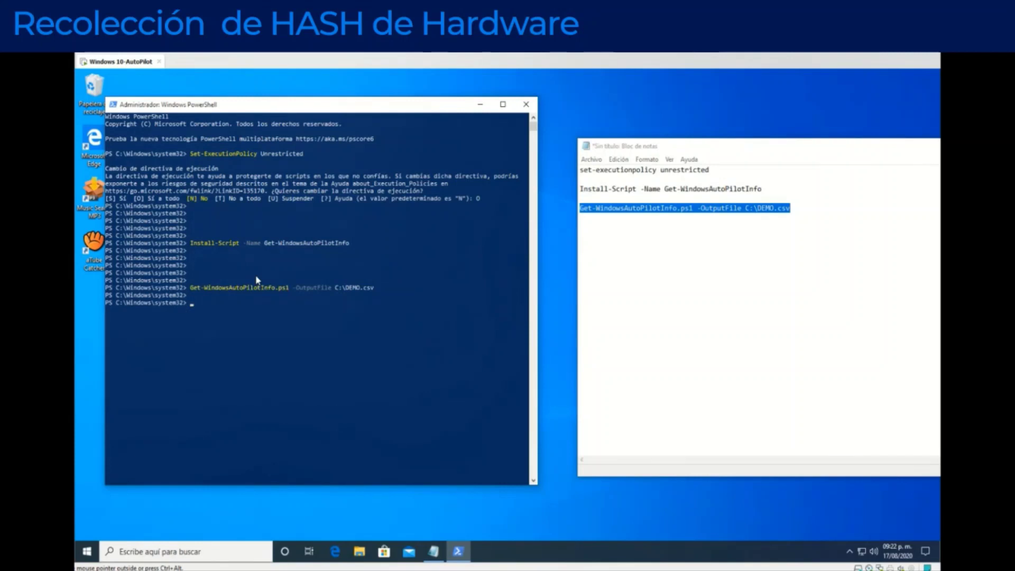
Step: Confirm DEMO.csv now appears on the Disco local (C:) drive
key(super+e)
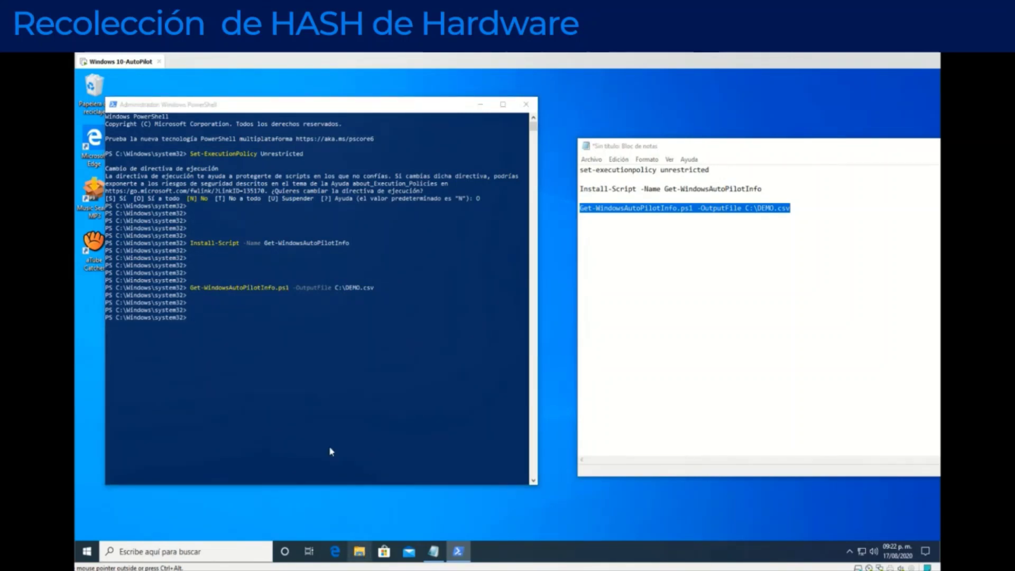
click(267, 327)
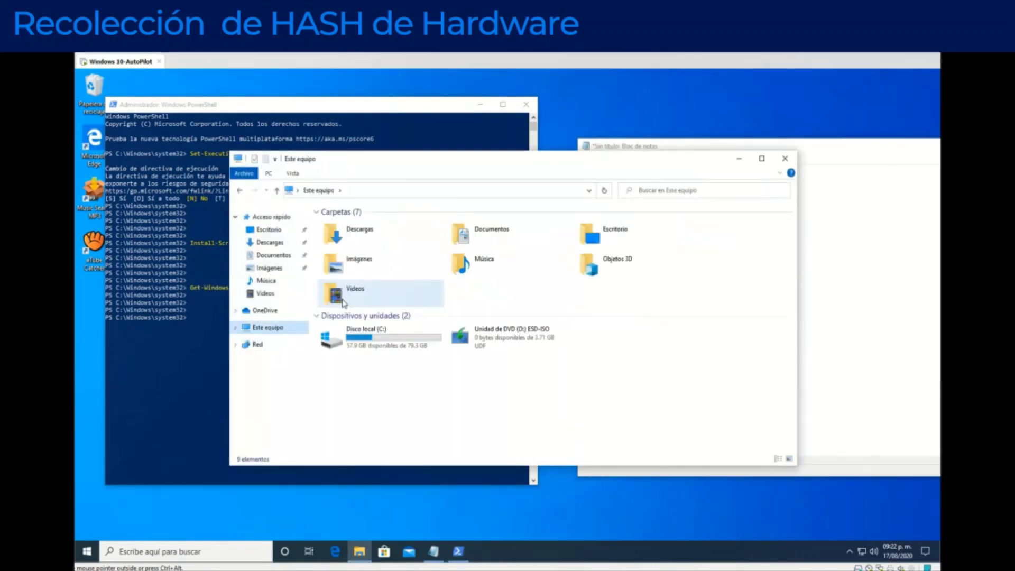
double_click(380, 339)
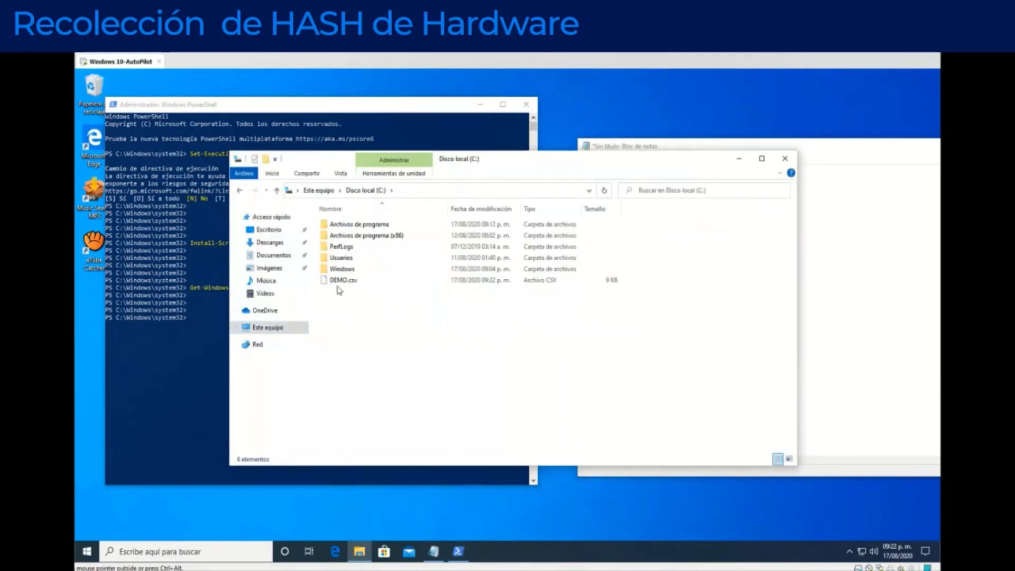
click(338, 282)
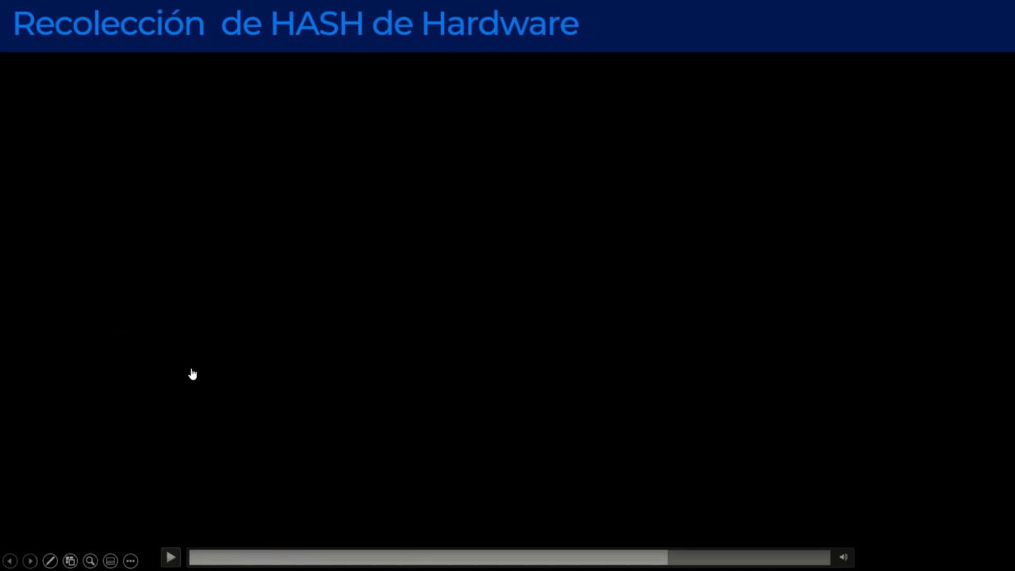
Step: Launch PowerShell as administrator and set the execution policy to Unrestricted, answering O
click(225, 558)
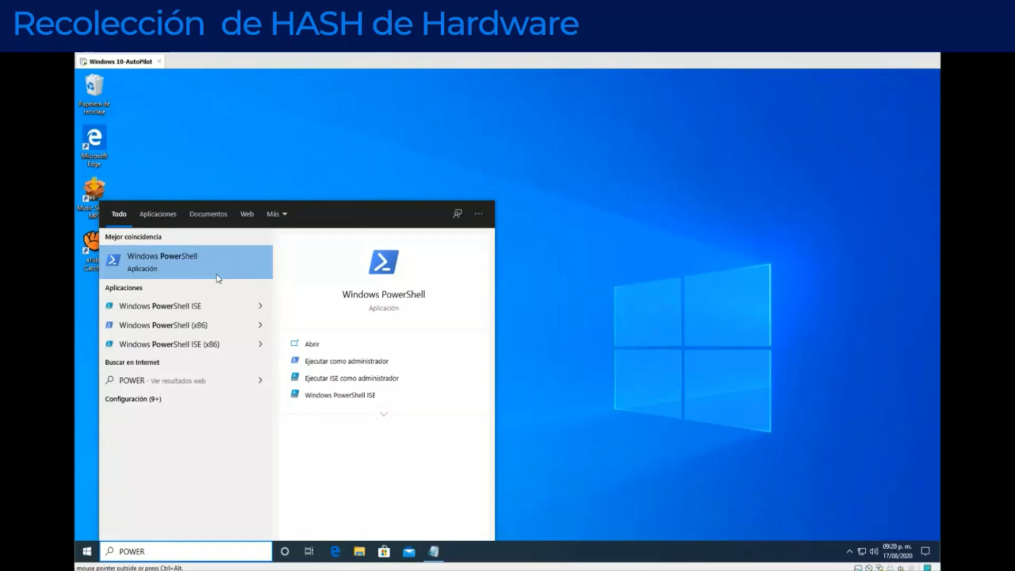
click(219, 279)
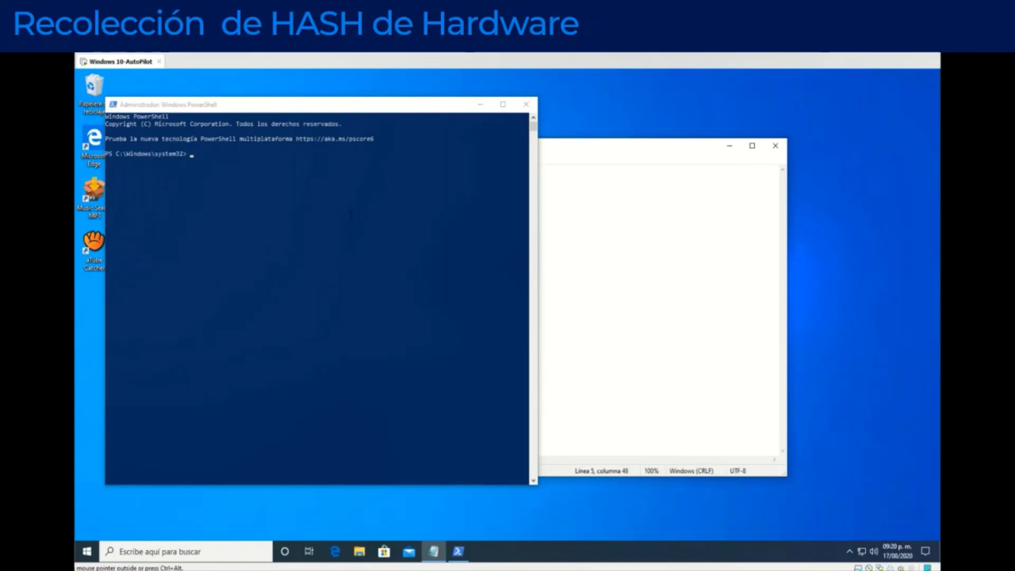
text(Set-ExecutionPolicy)
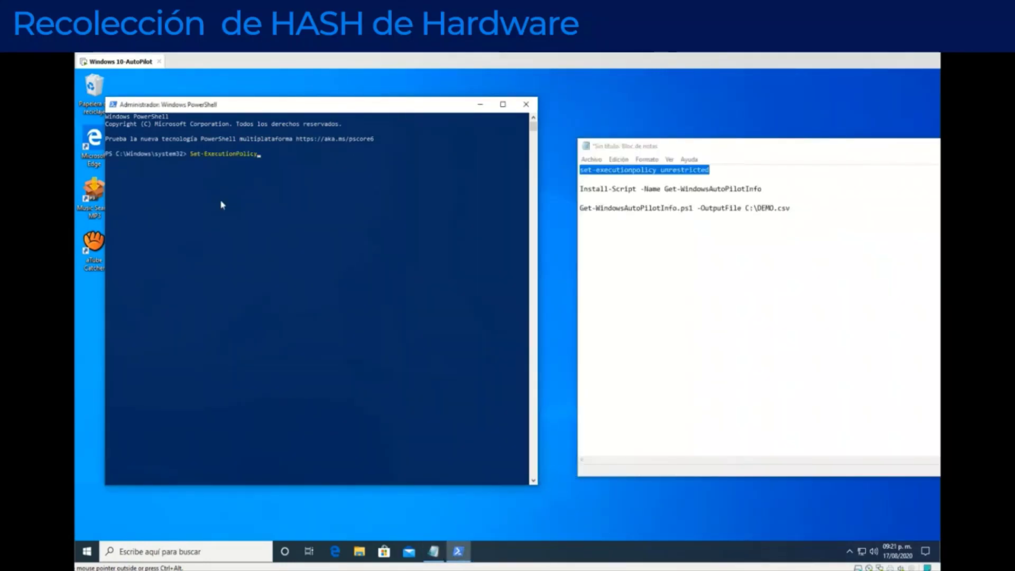
text( UN)
key(Tab)
key(Return)
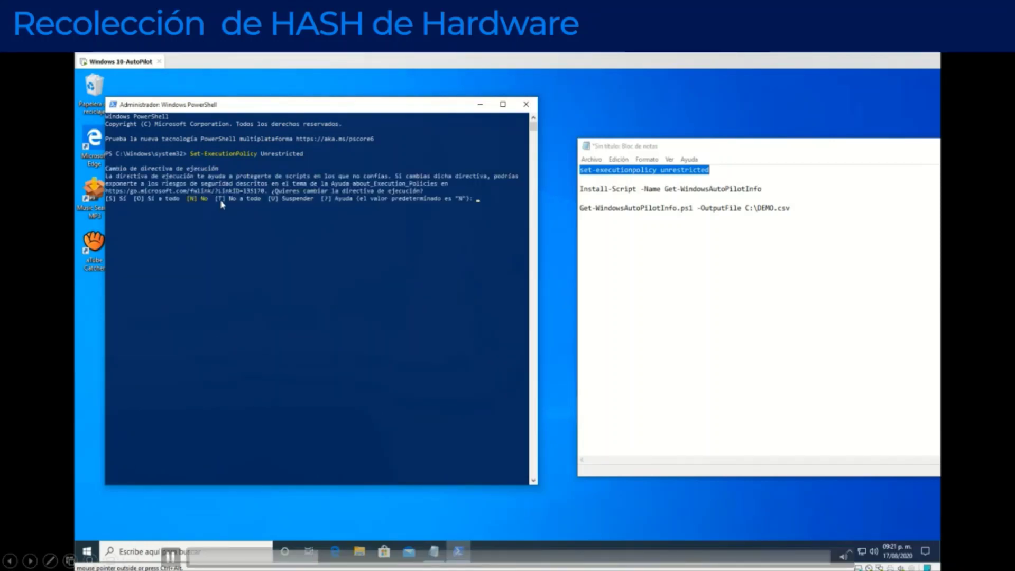
text(O)
key(Return)
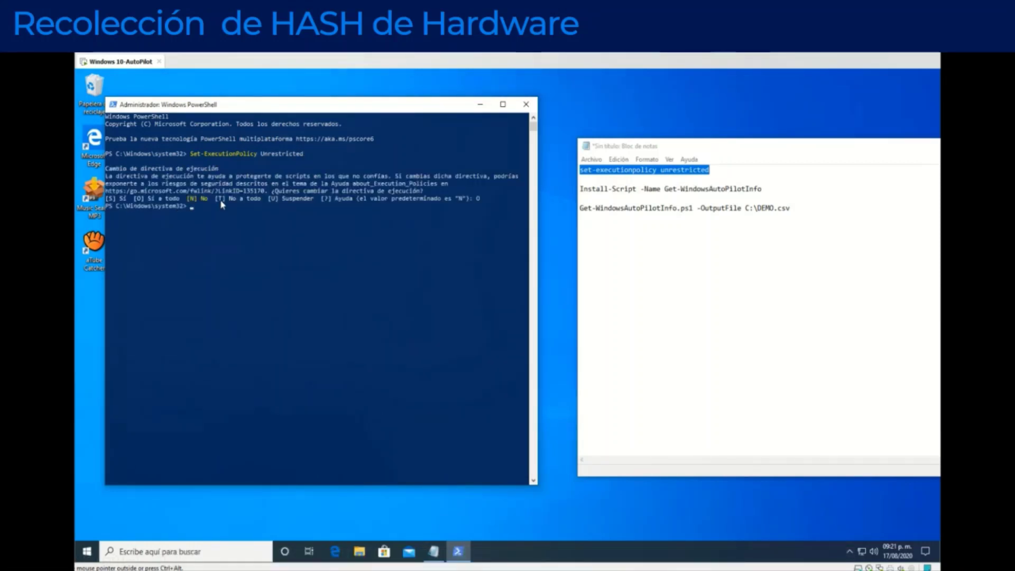
key(Return)
key(Return)
key(Return)
key(Return)
key(Return)
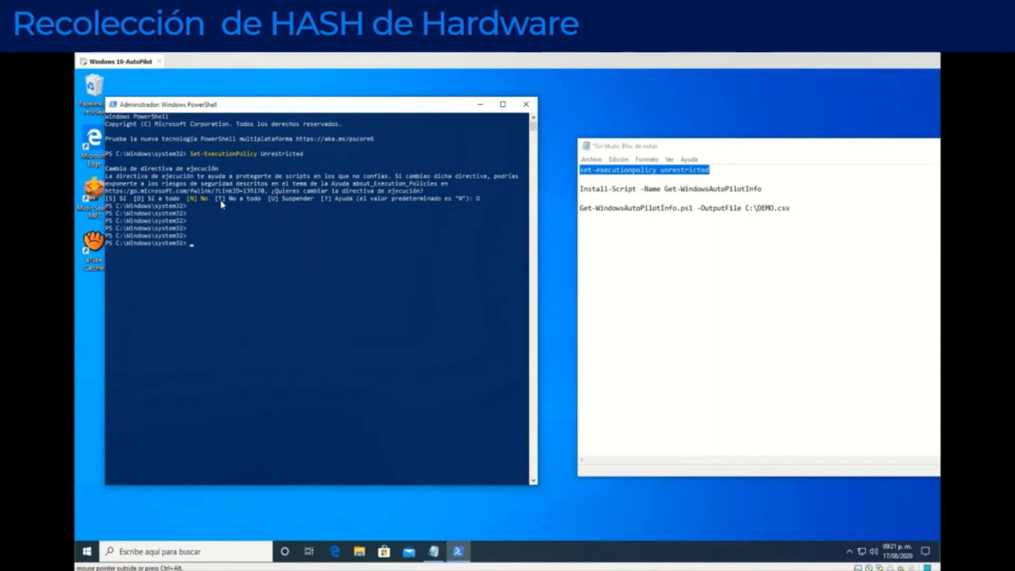
Step: Copy the Install-Script -Name Get-WindowsAutoPilotInfo line from Notepad and run it in PowerShell
drag(762, 189, 580, 189)
key(super+c)
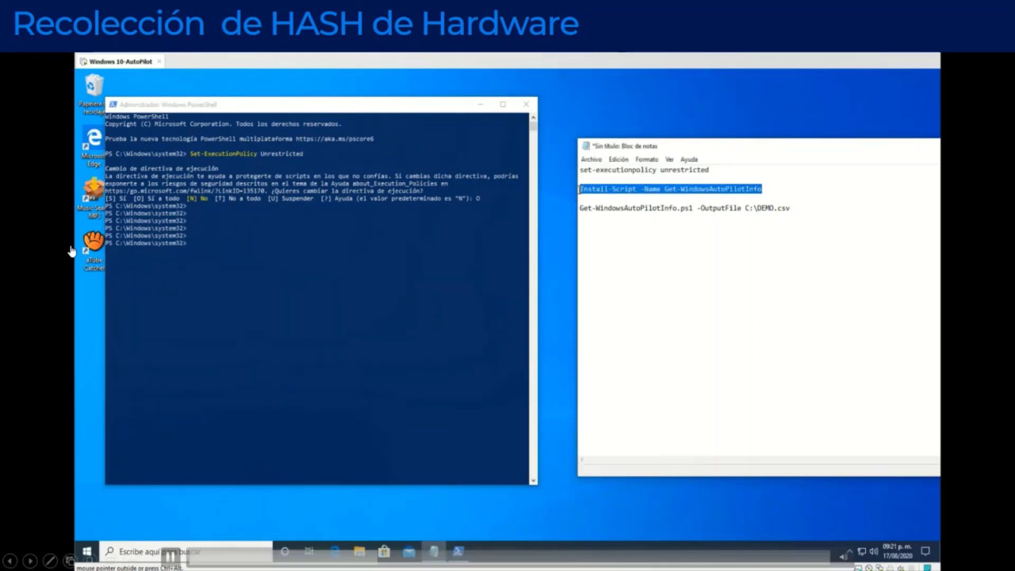
right_click(596, 188)
click(619, 226)
right_click(466, 263)
key(Return)
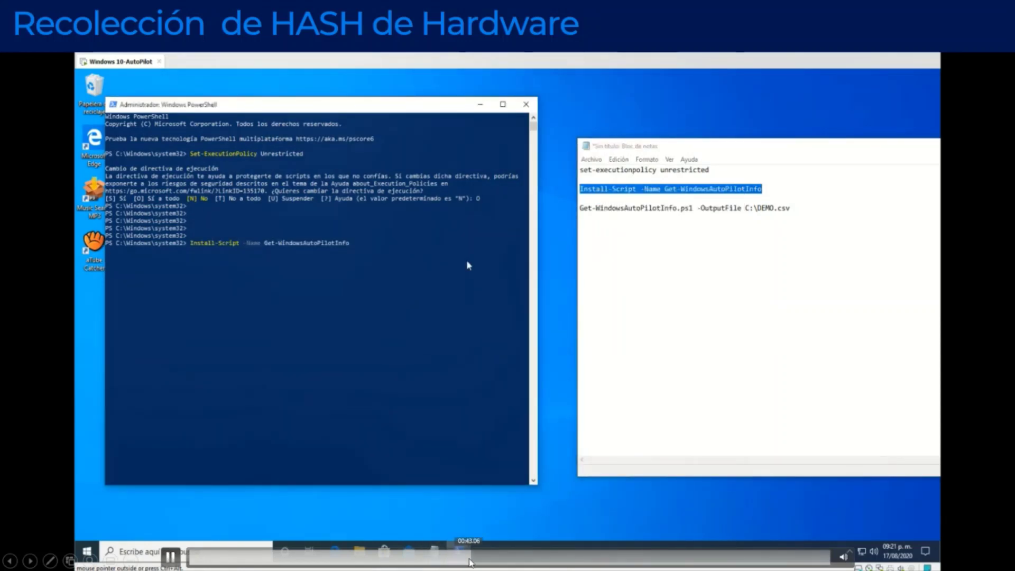
key(space)
click(513, 562)
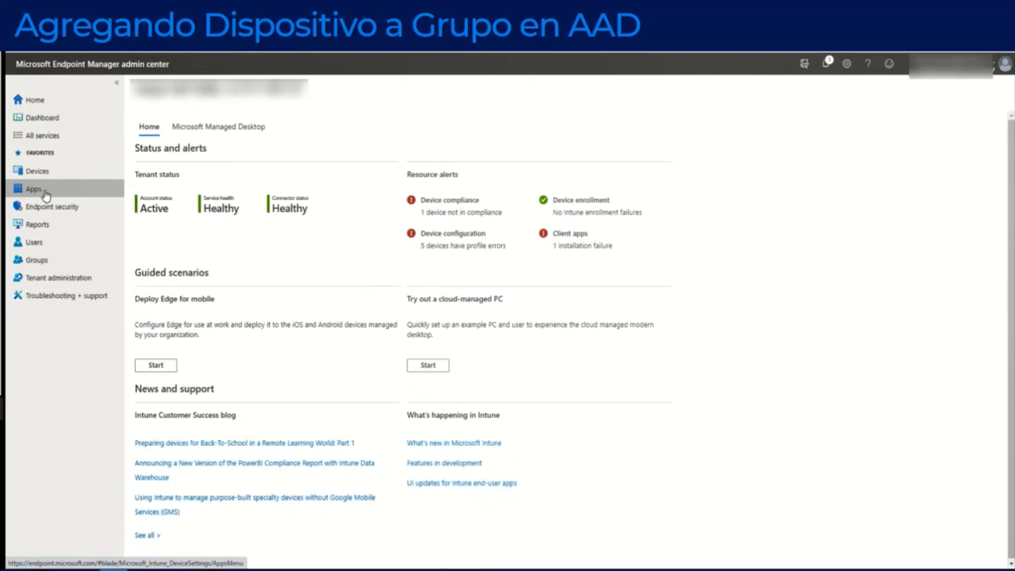
Step: Open the Windows Autopilot devices list and start an import
click(37, 170)
click(186, 325)
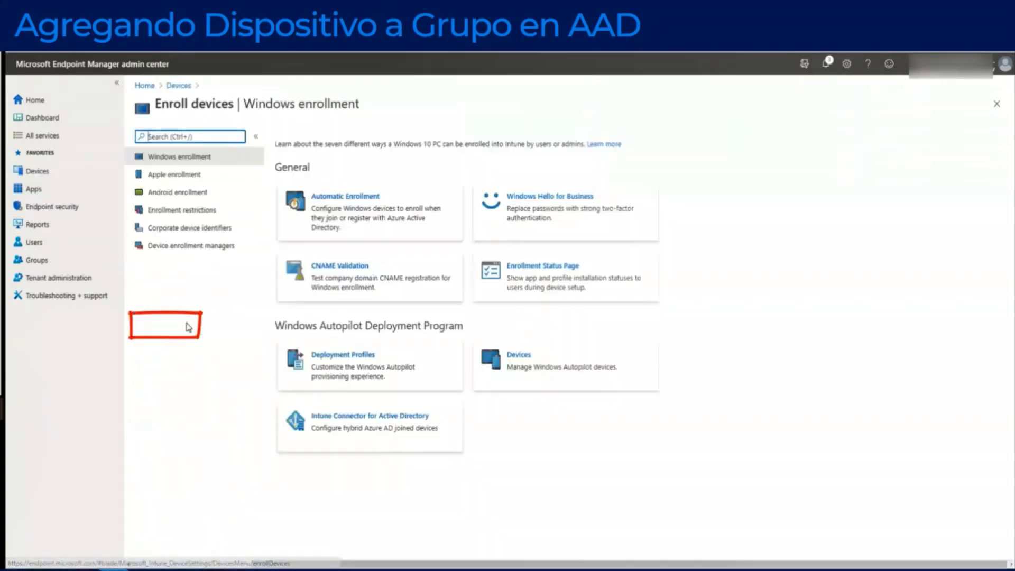
click(534, 357)
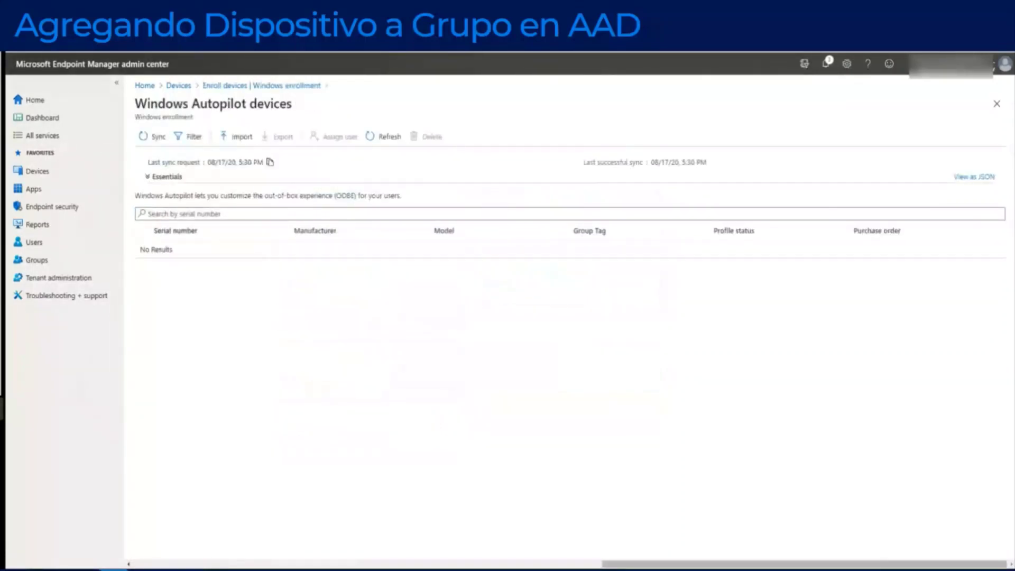
click(240, 140)
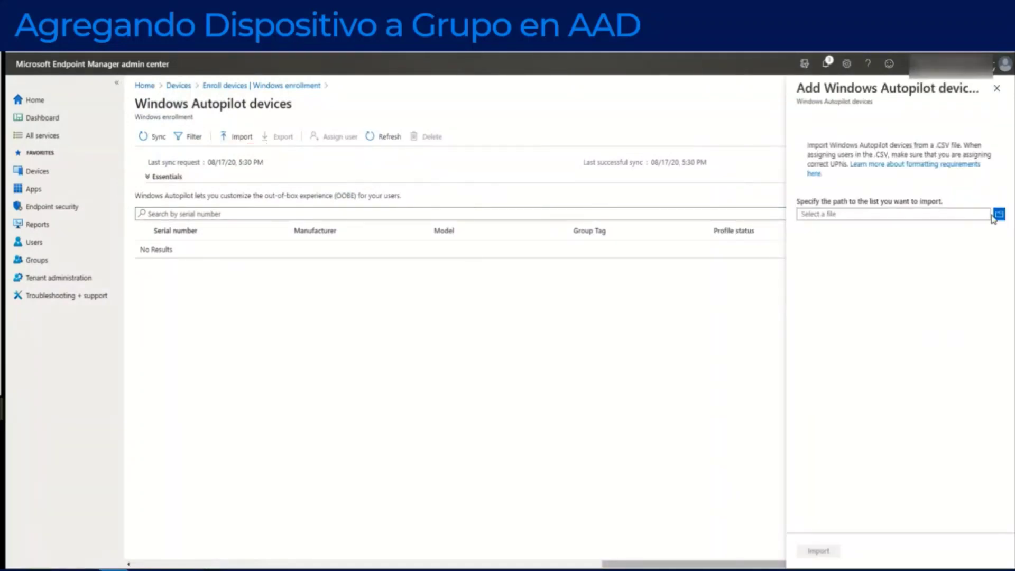
Step: Import Desktop\DEMO.csv and confirm the upload succeeded in Notifications
click(972, 217)
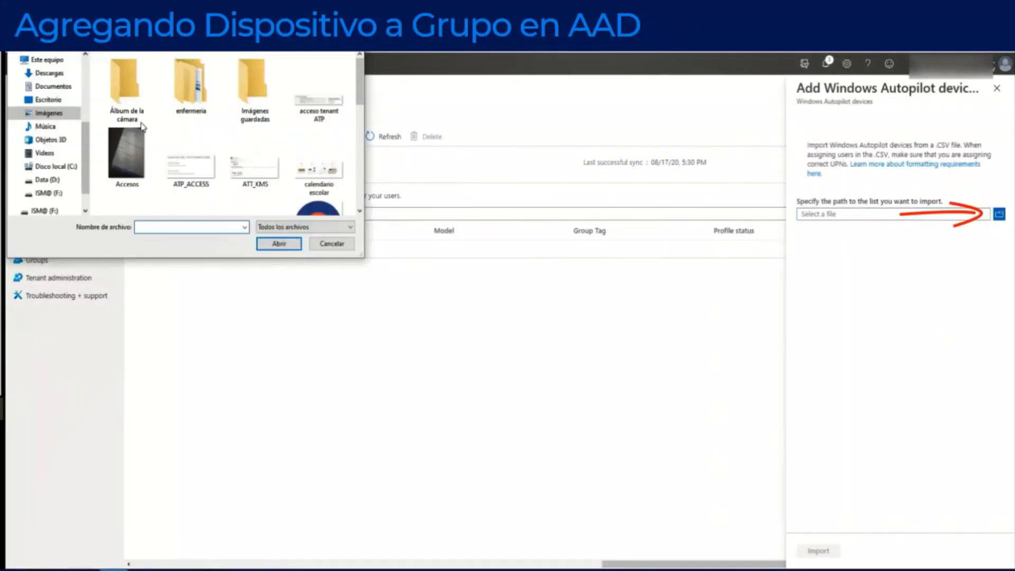
click(49, 100)
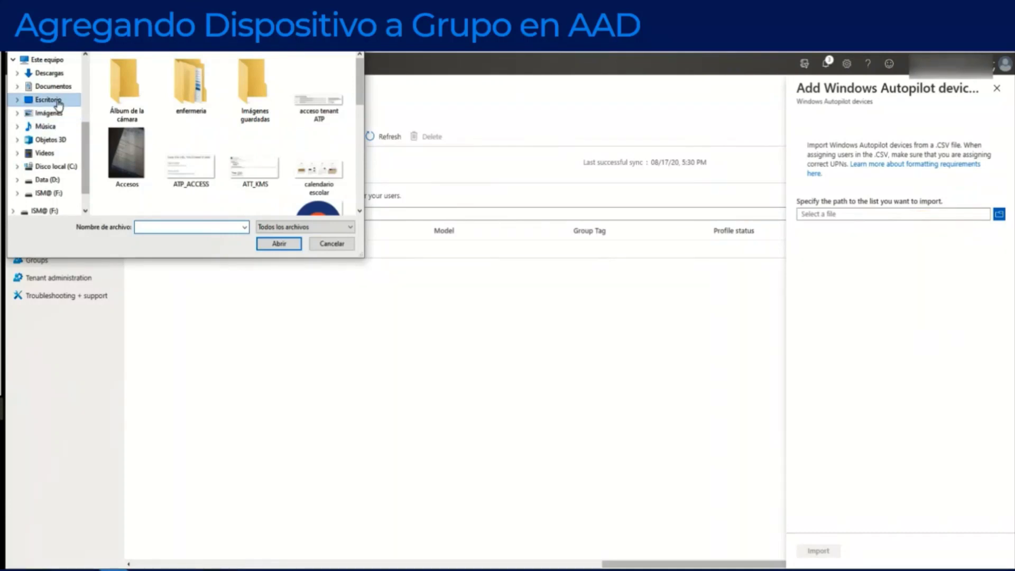
double_click(121, 165)
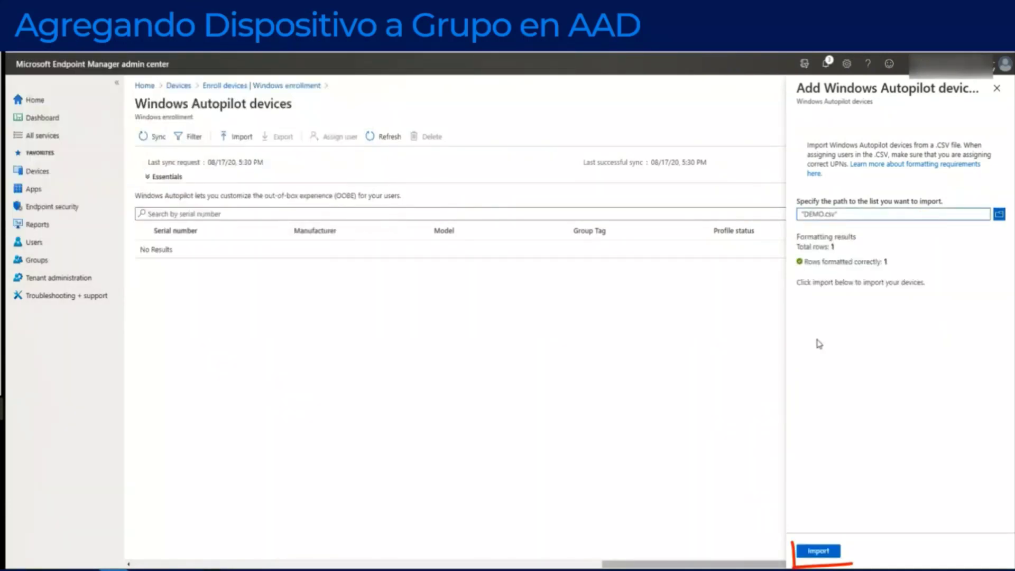
click(817, 552)
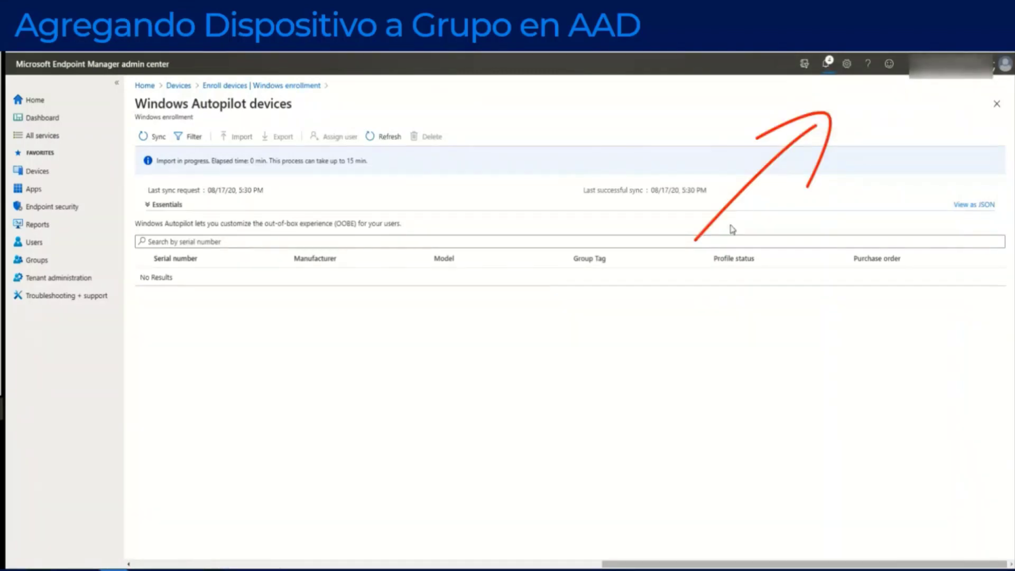
click(827, 64)
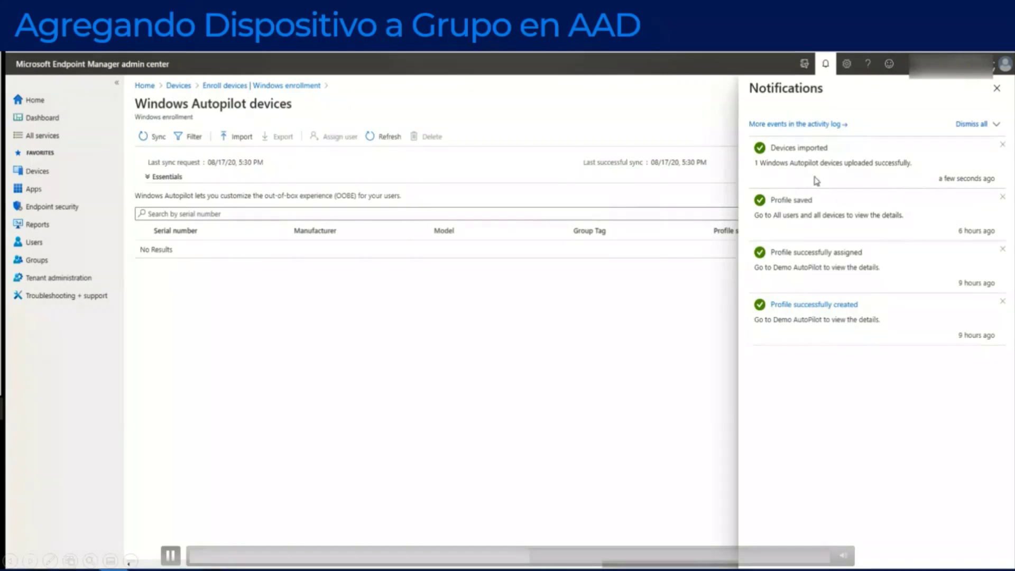
click(997, 90)
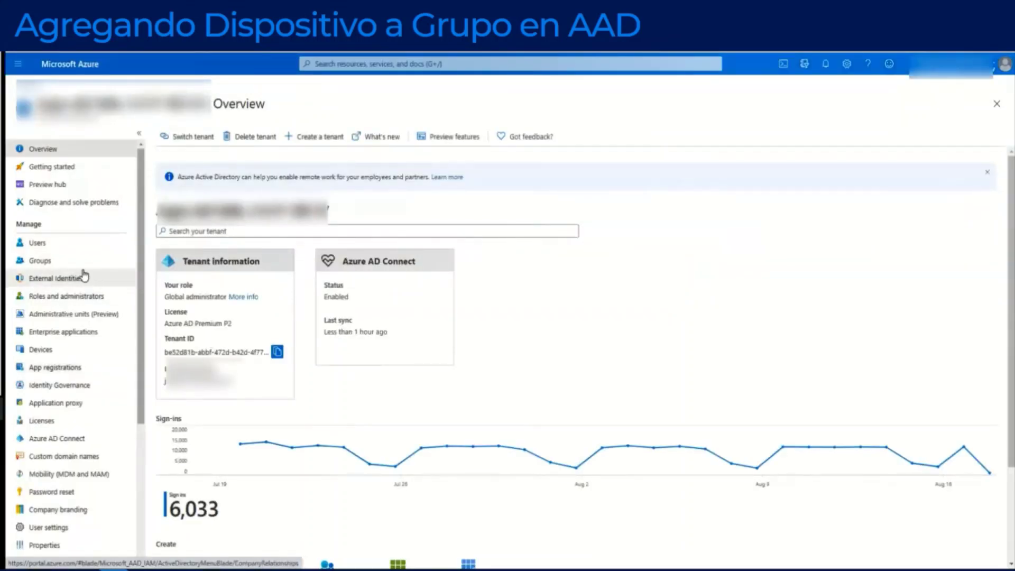
Step: Search groups for 'Auto' and view the AutoPilot-Demo group's members
click(66, 262)
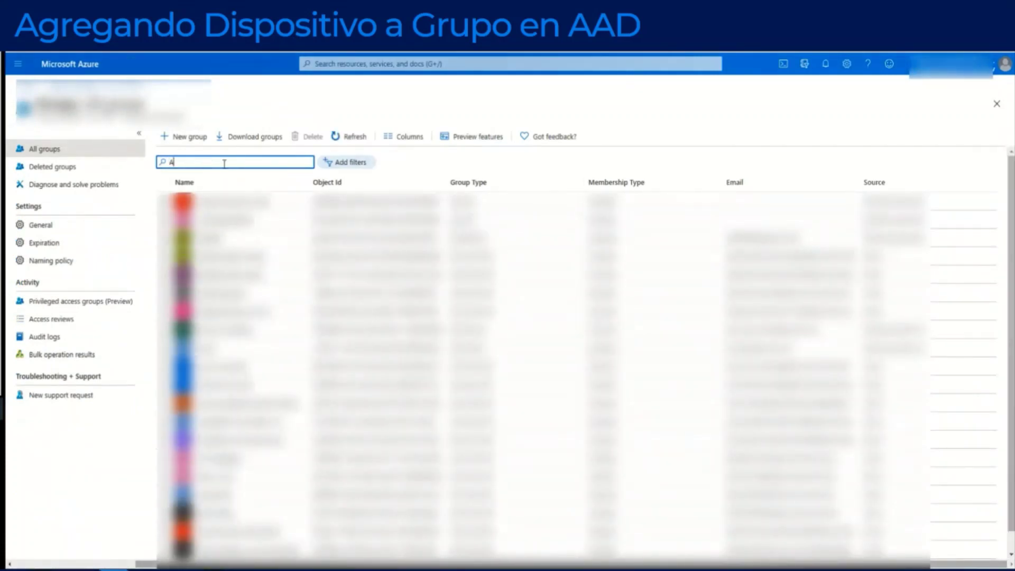
text(Auto)
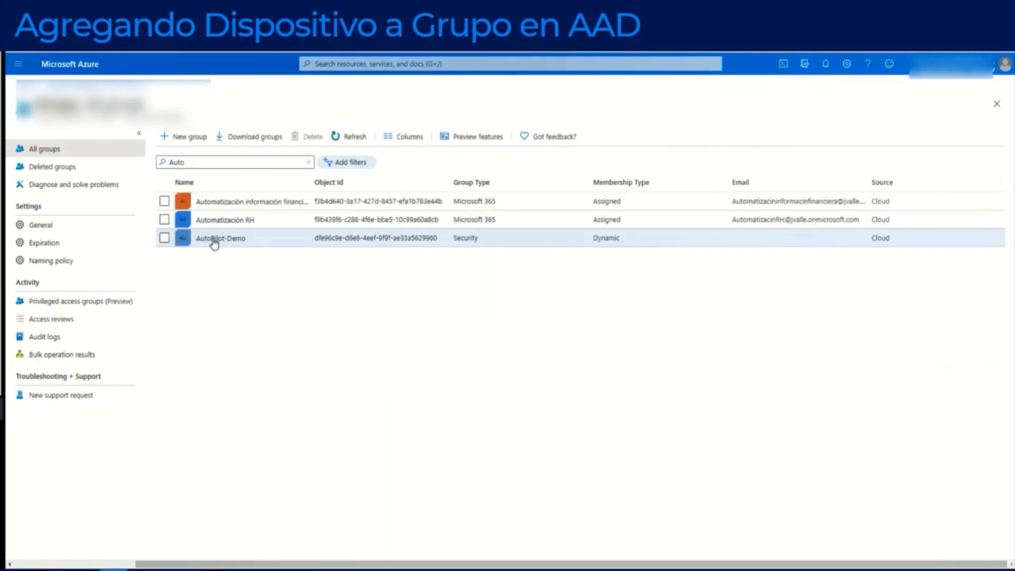
click(213, 238)
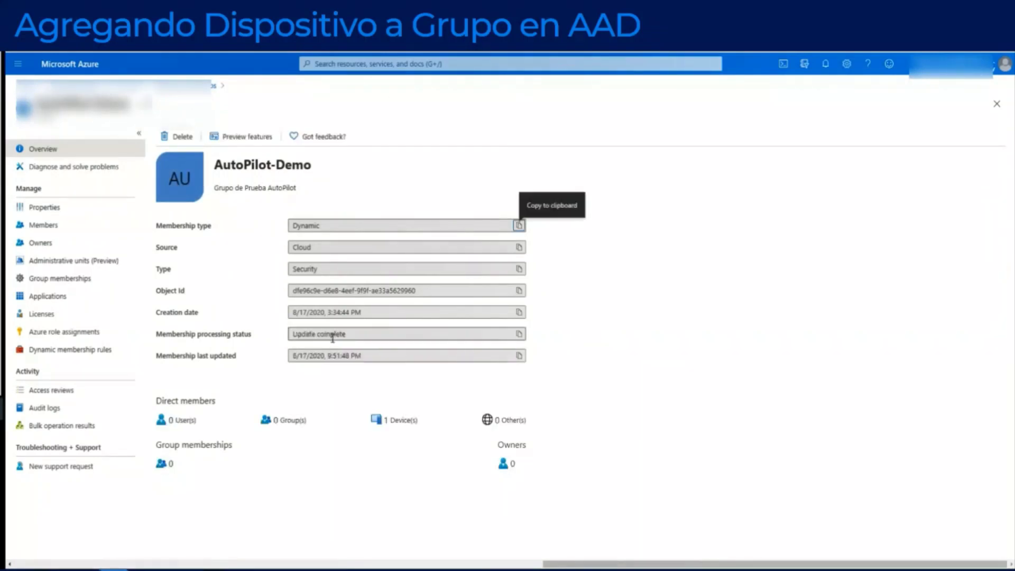
click(71, 230)
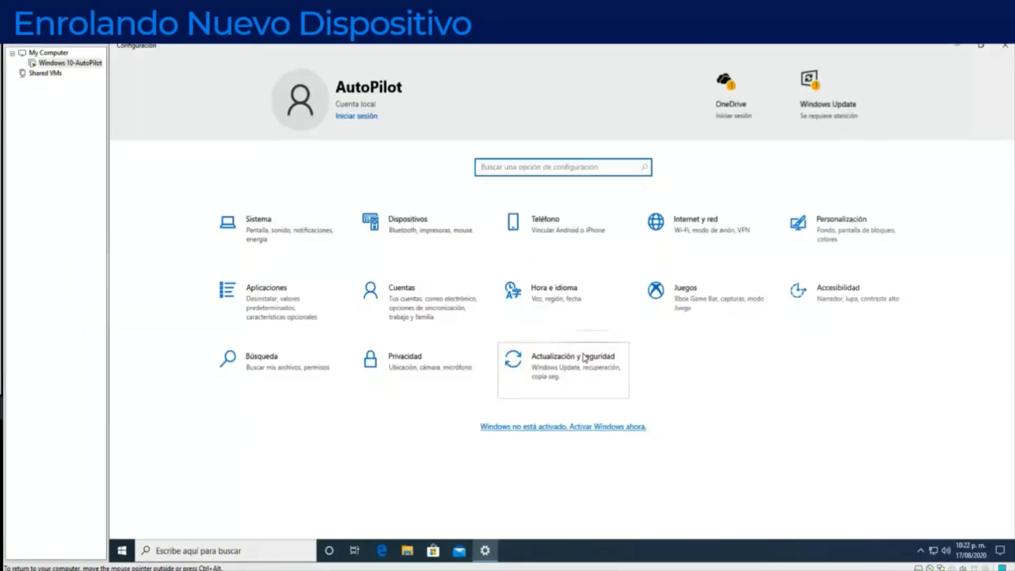
Step: Reset this PC from Recuperación, choosing Quitar todo and confirming Restablecer
click(566, 353)
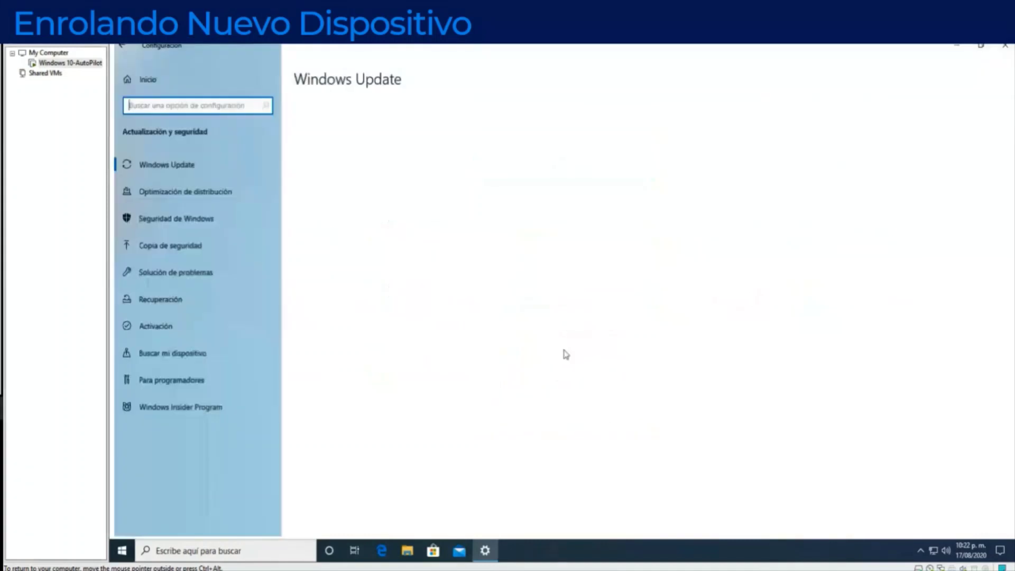
click(191, 303)
click(319, 169)
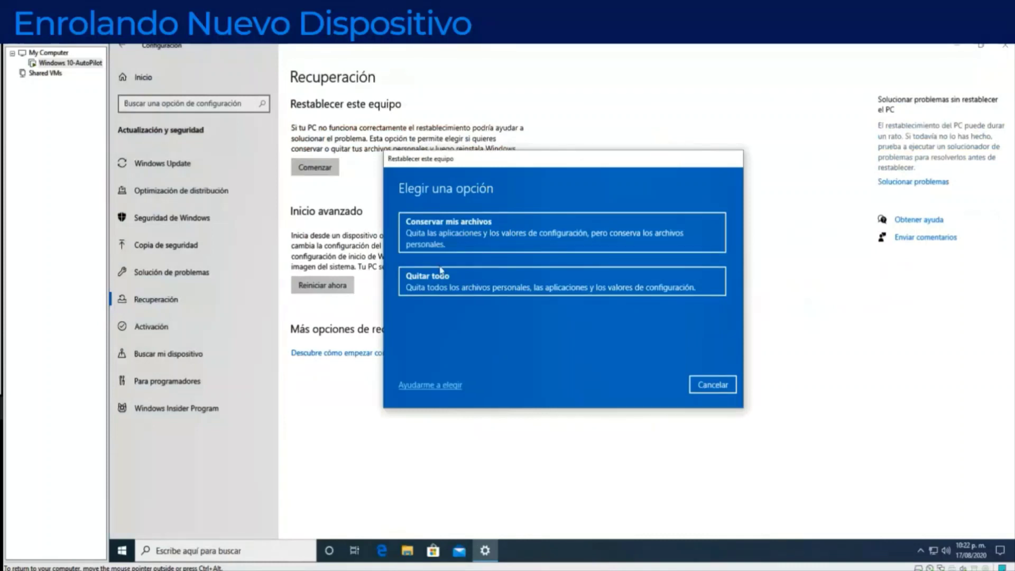
click(441, 272)
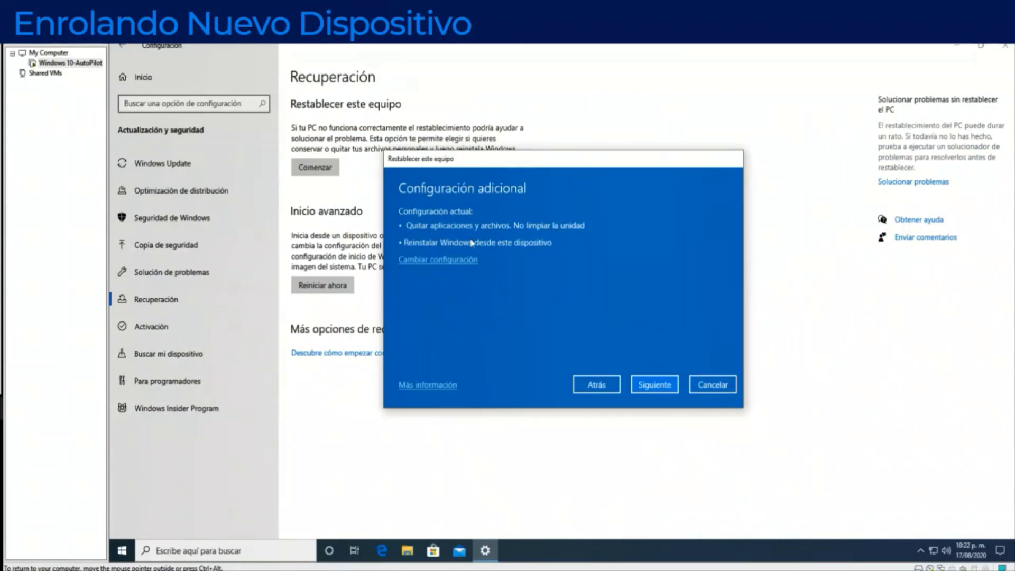
click(653, 385)
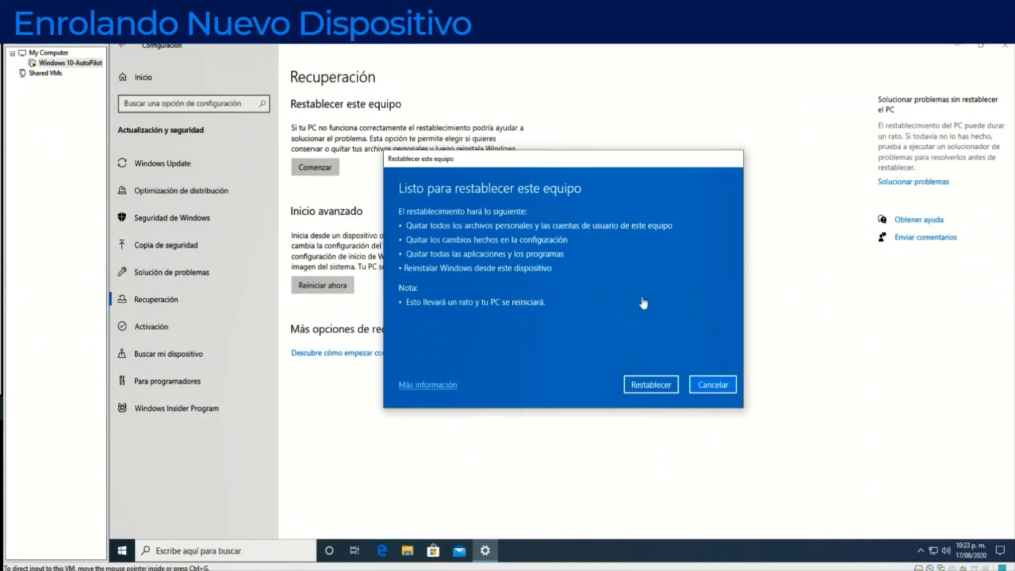
click(649, 385)
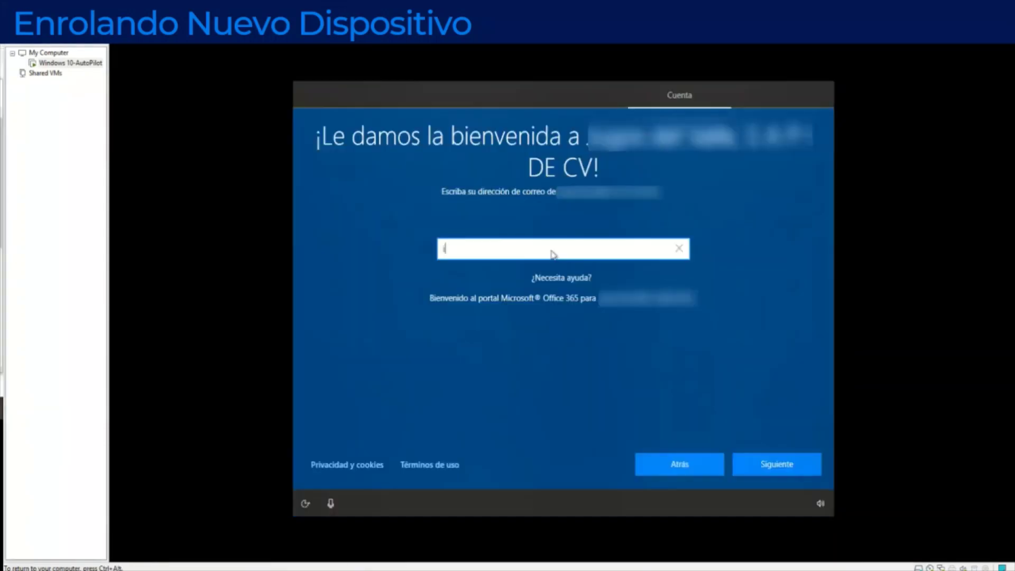
Step: Enter the work account e-mail and its password on the company sign-in page
click(552, 255)
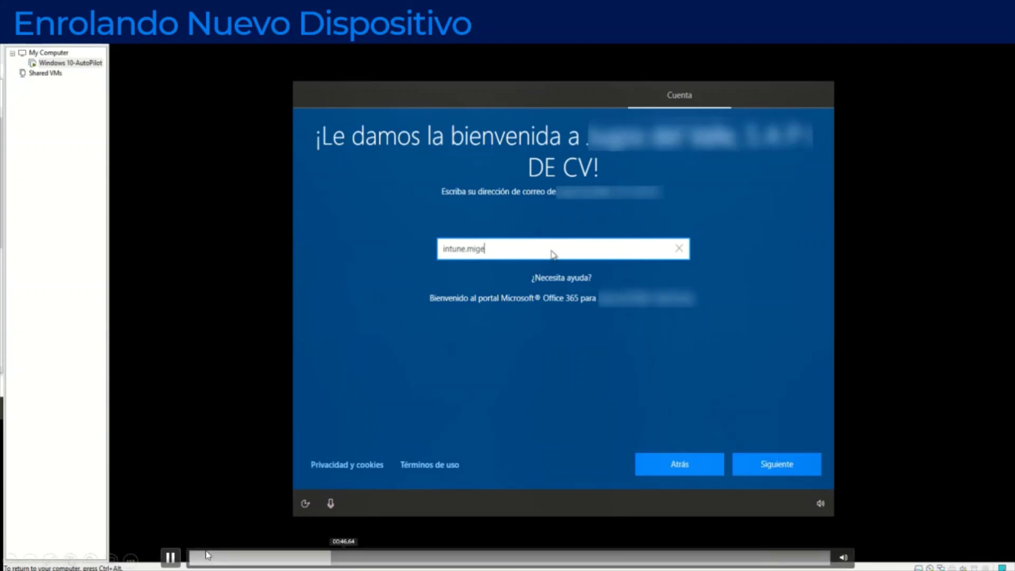
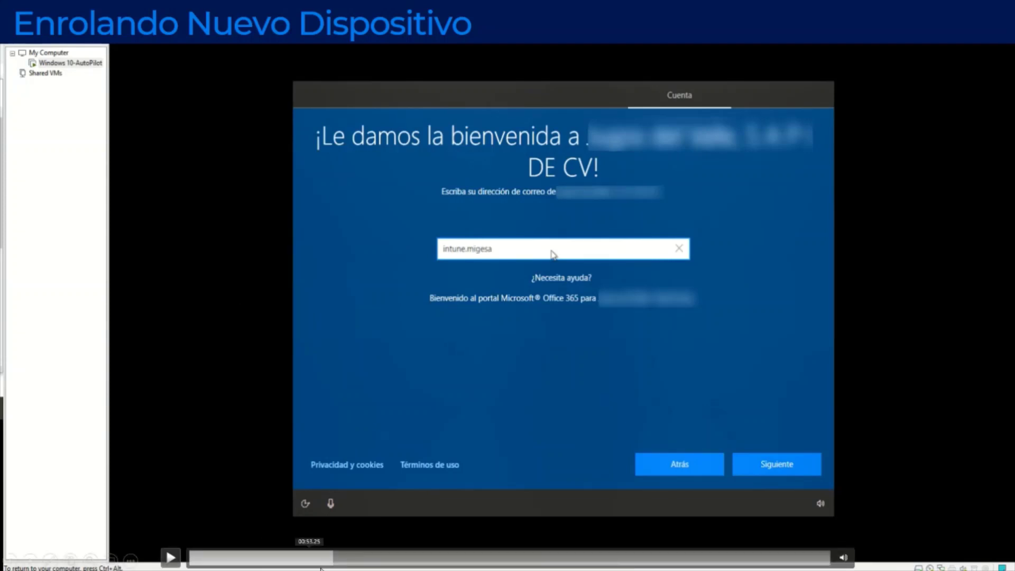
drag(321, 561, 316, 558)
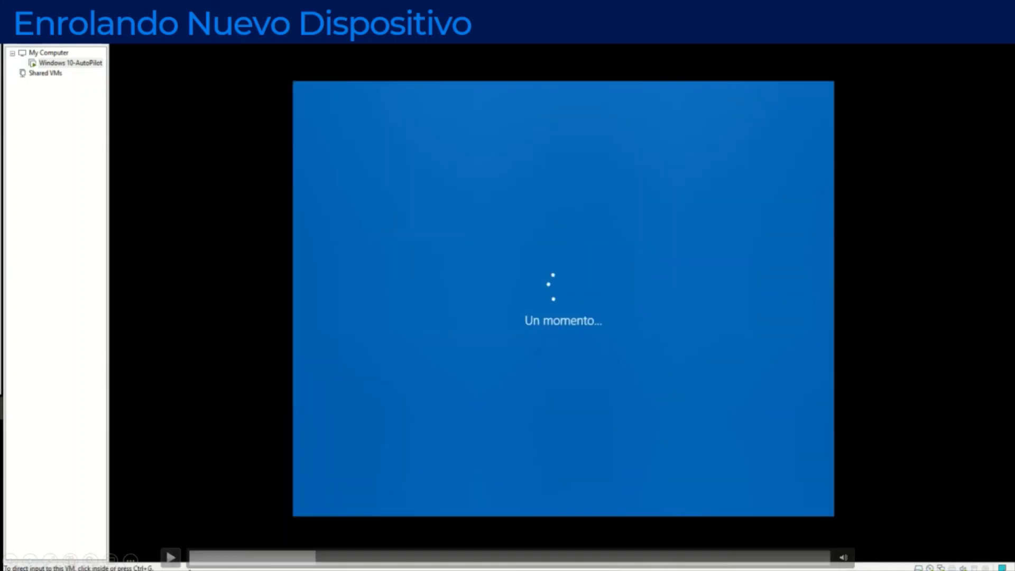
click(171, 558)
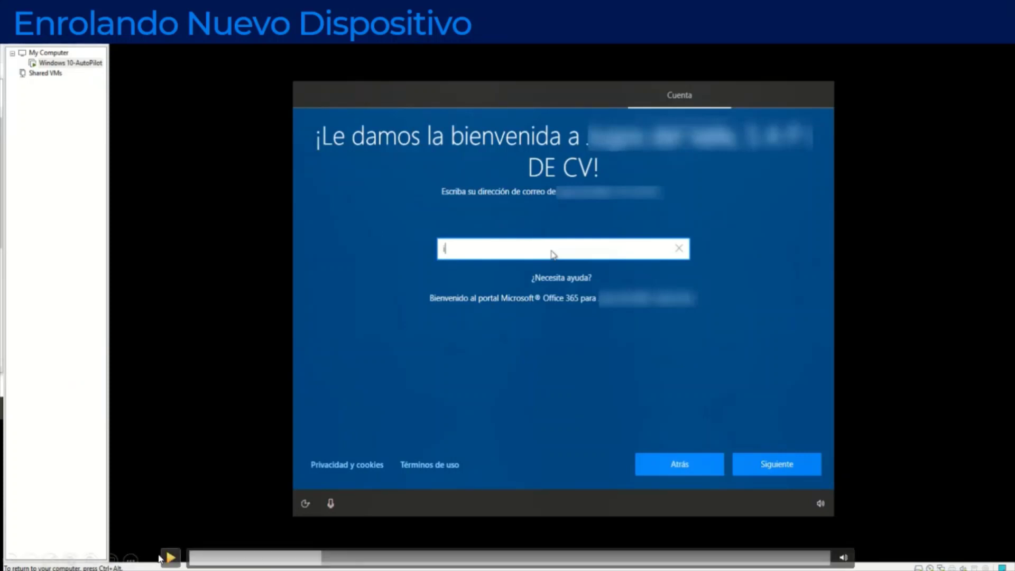
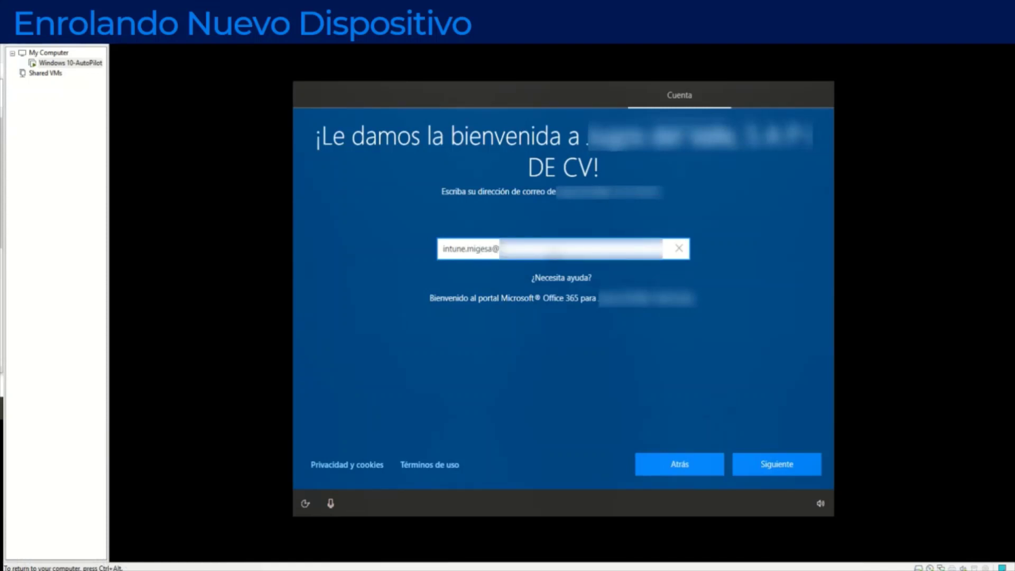
key(Return)
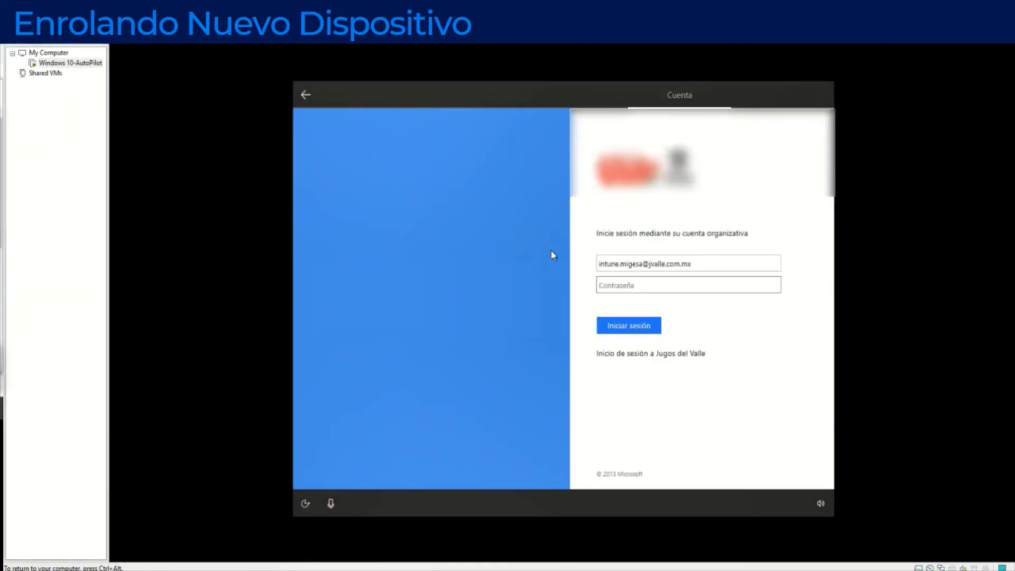
text(•••••••)
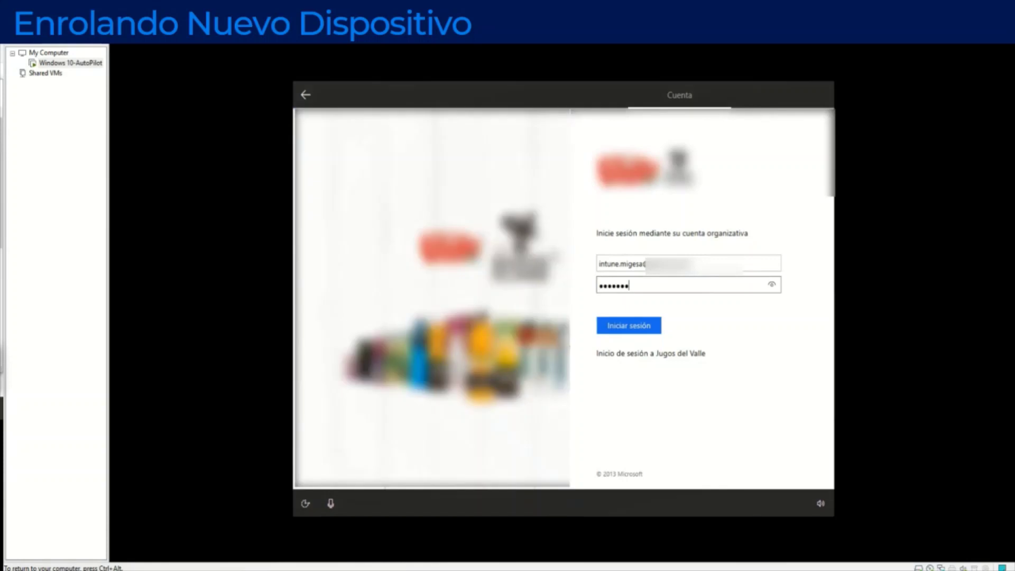
text(••)
key(Return)
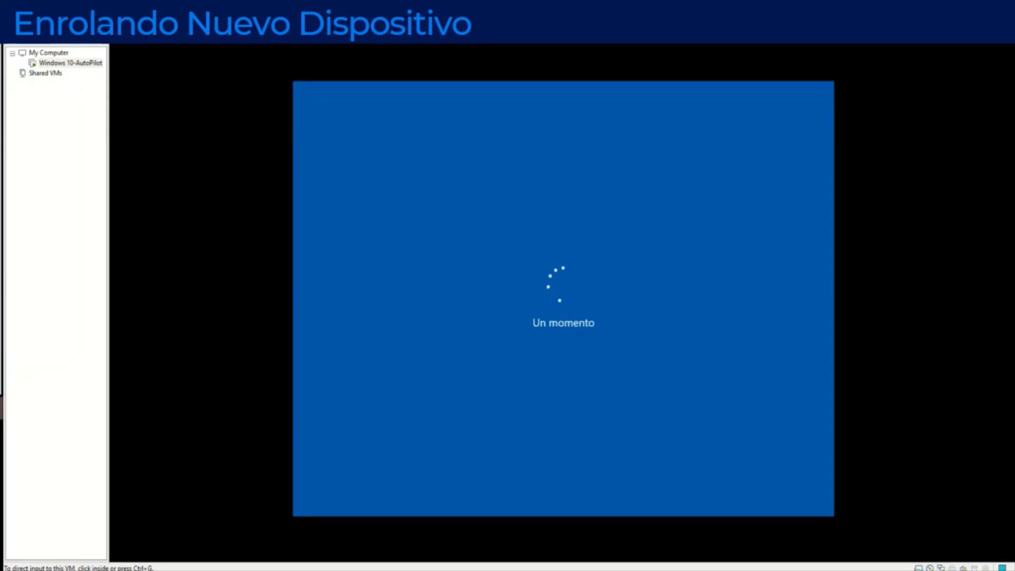
Step: Begin the account's additional security verification setup and enter the phone number
click(759, 466)
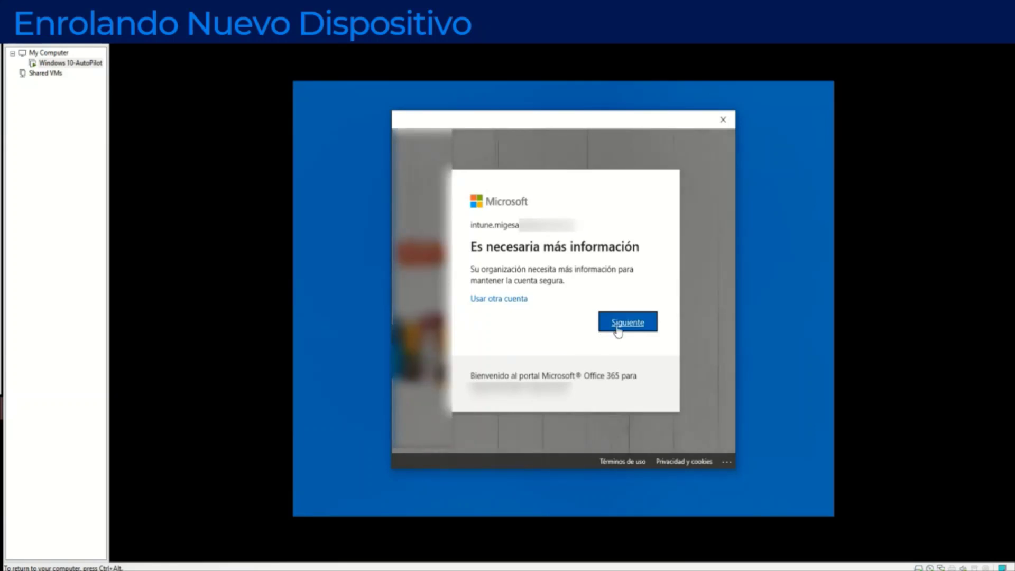
click(618, 330)
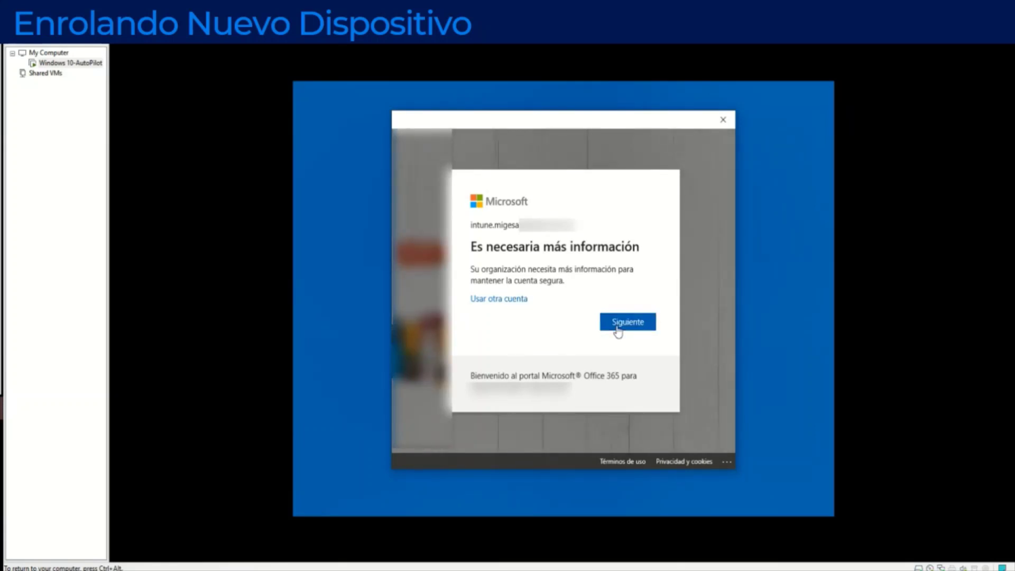
click(618, 330)
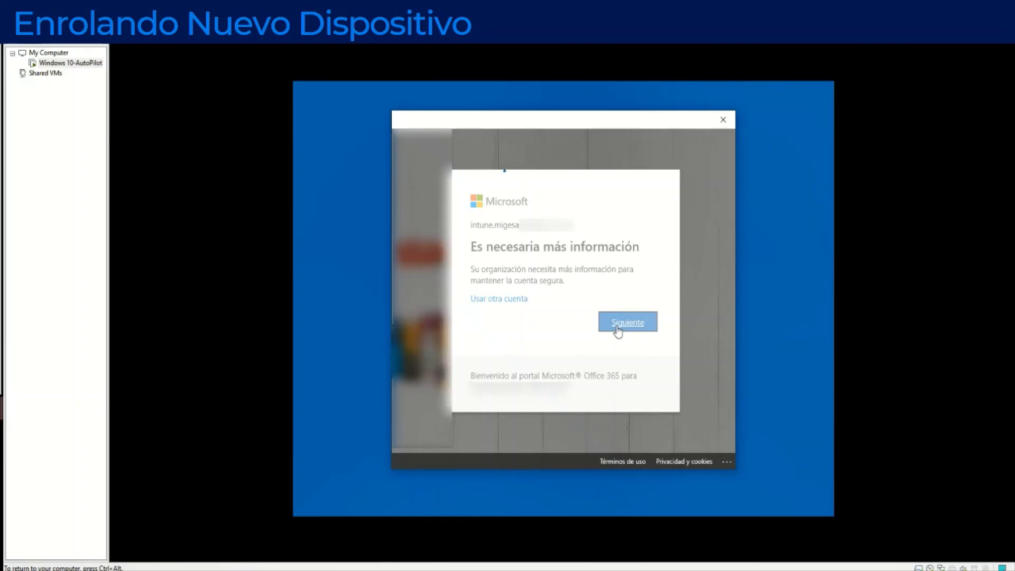
text(5514)
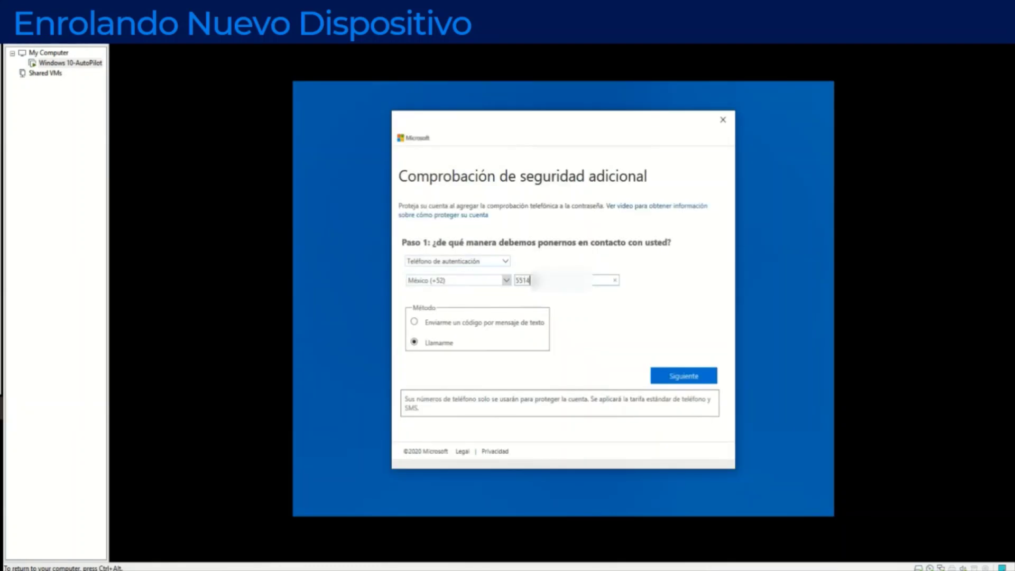
text(7)
Step: Choose 'Enviarme un código por mensaje de texto' and verify the received code with Comprobar
click(419, 325)
click(414, 322)
click(674, 377)
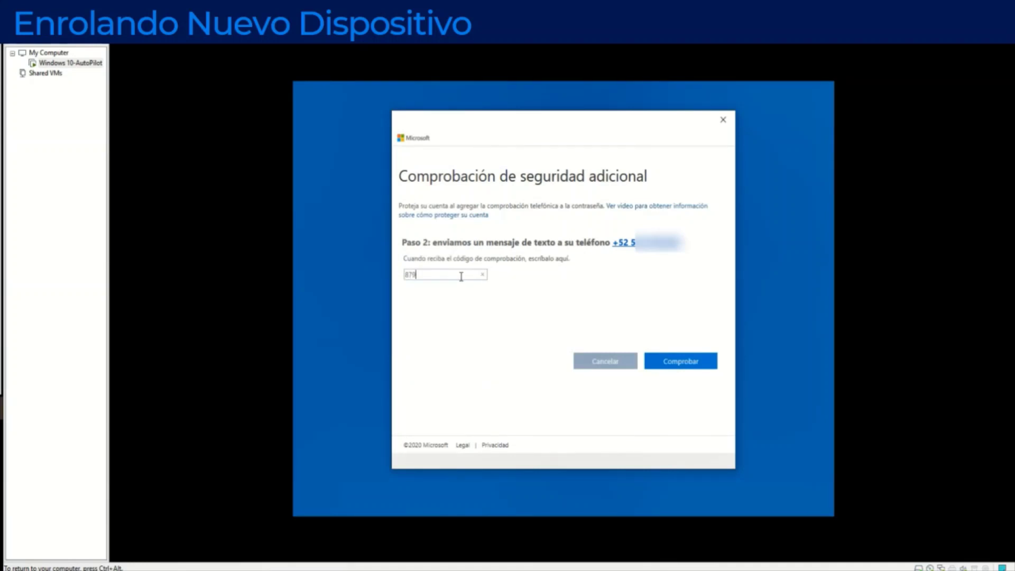
click(701, 370)
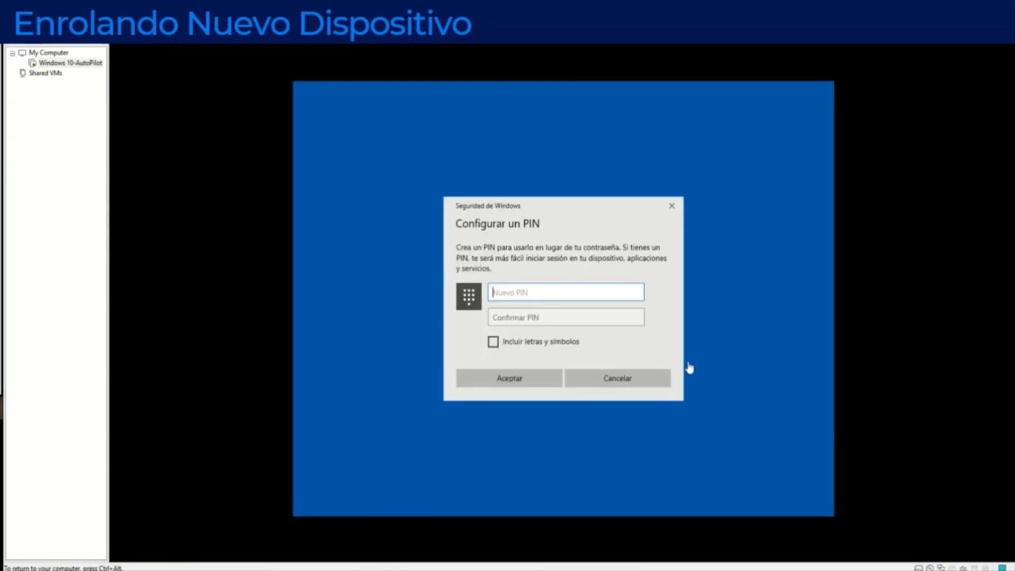
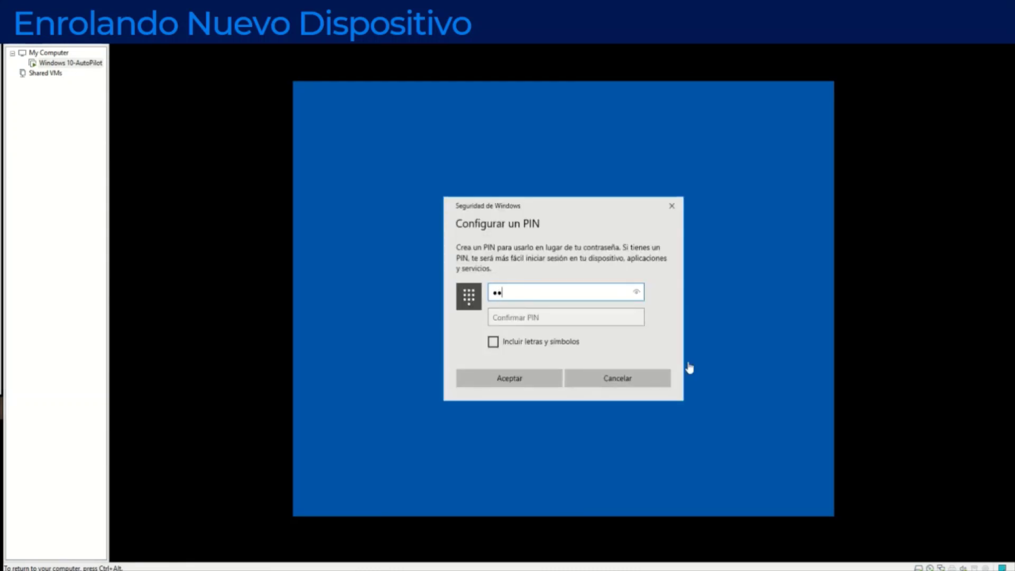
Step: Enter and confirm the new sign-in PIN, then accept the 'Todo listo.' screen
key(Tab)
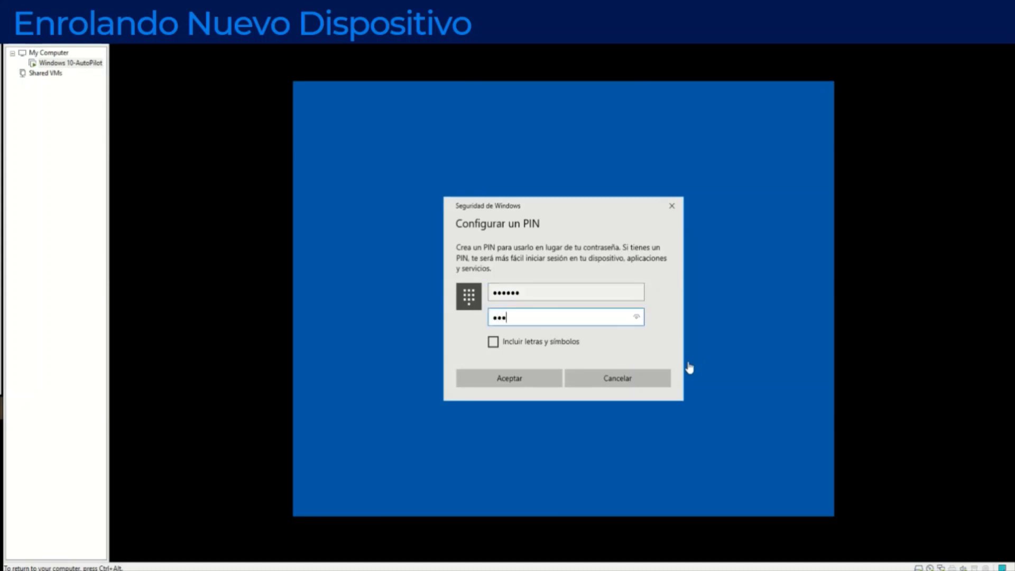
key(Return)
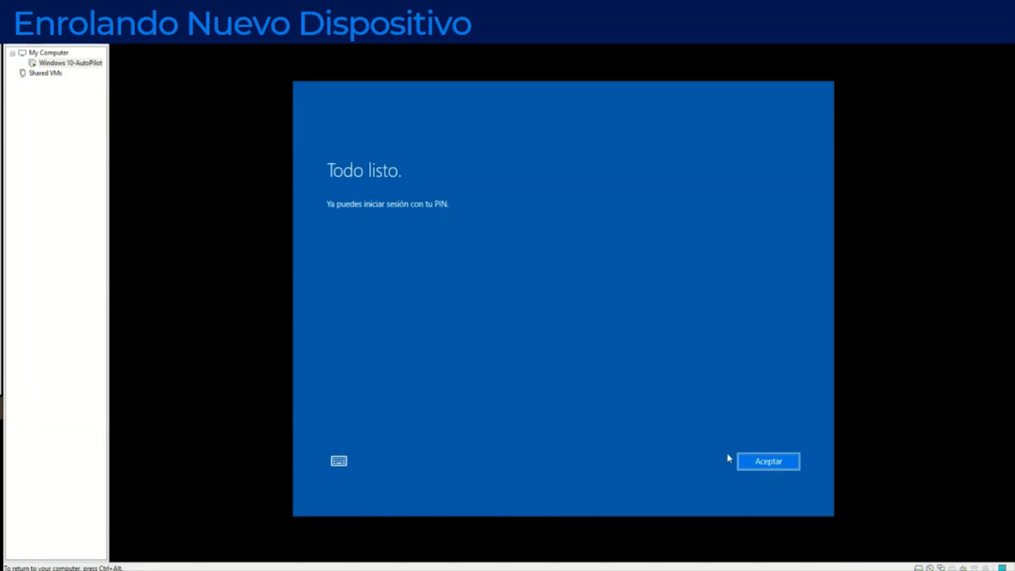
click(755, 464)
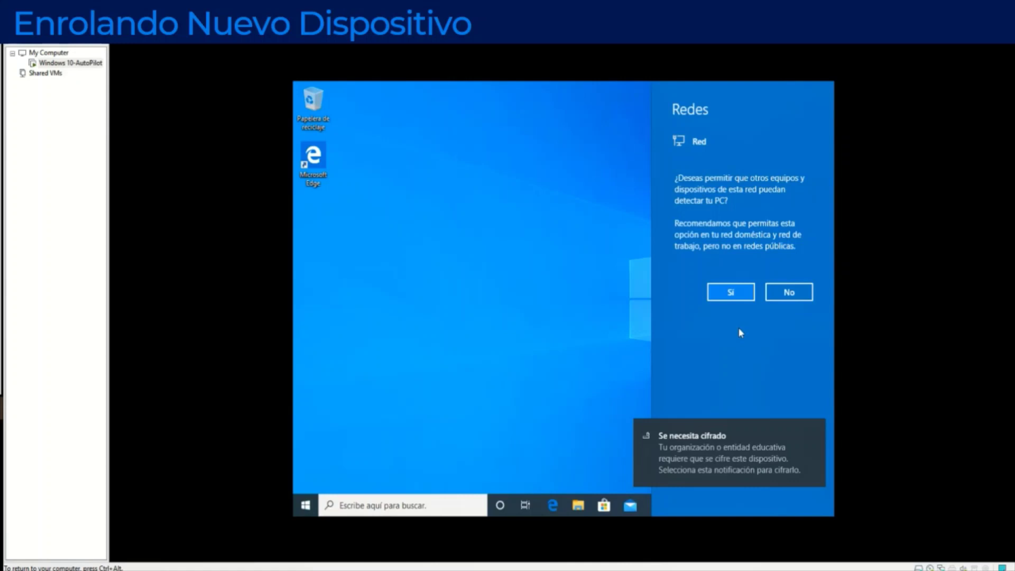
Step: Make the PC discoverable on the network, then set a BitLocker unlock password for C:
mouse_move(170, 560)
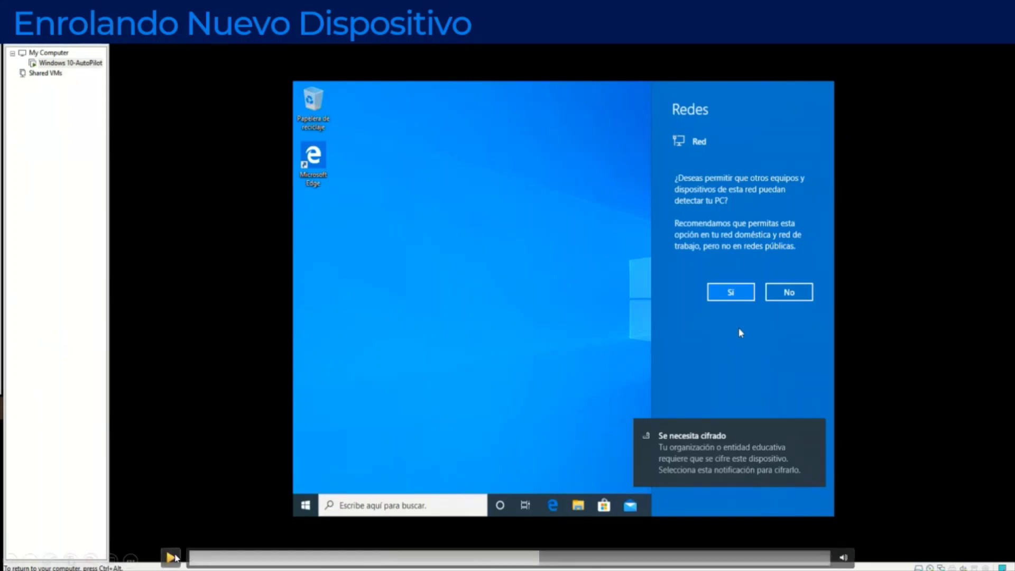
click(170, 559)
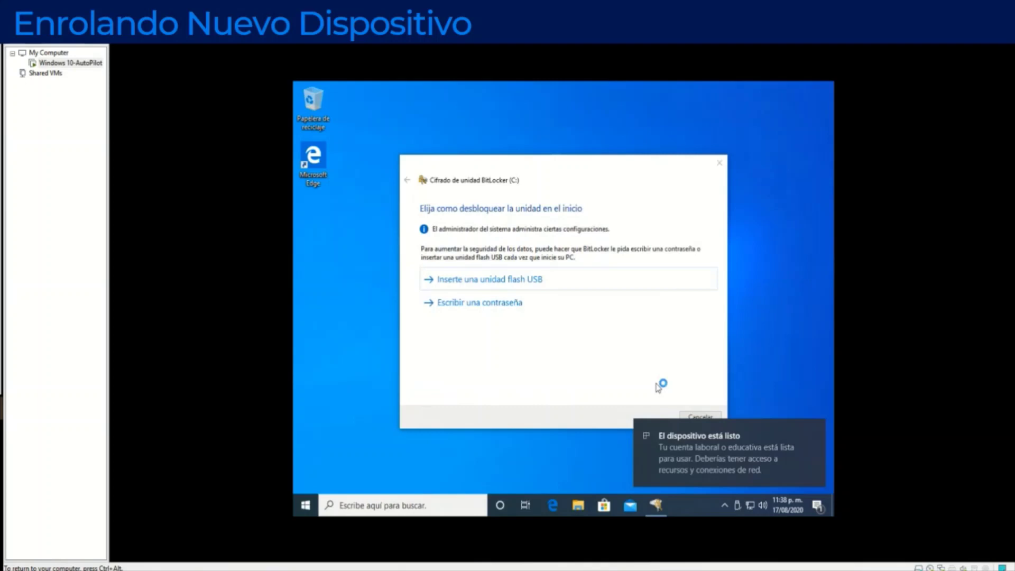
click(516, 303)
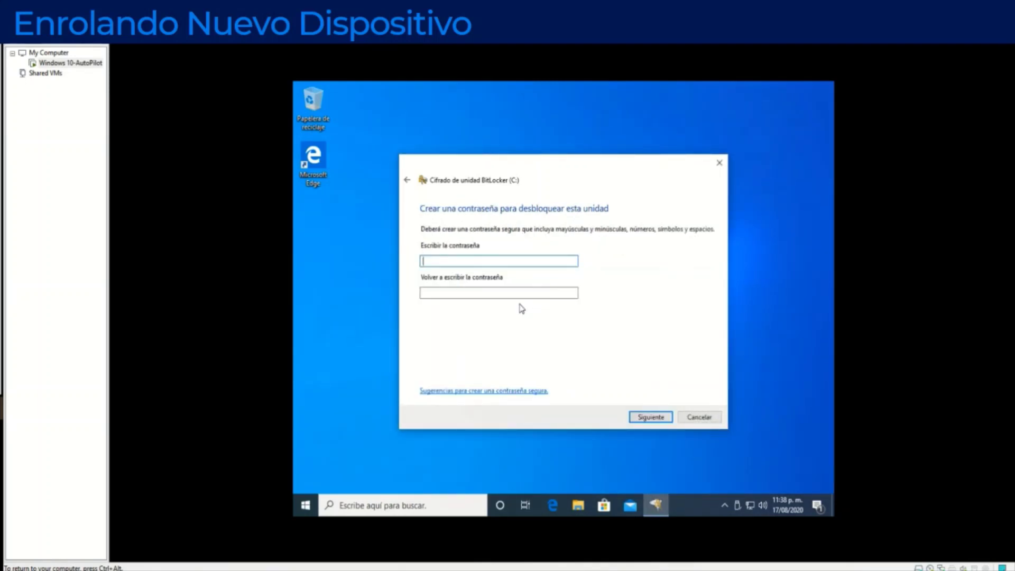
text(•••••••••)
key(Tab)
text(•••••••••)
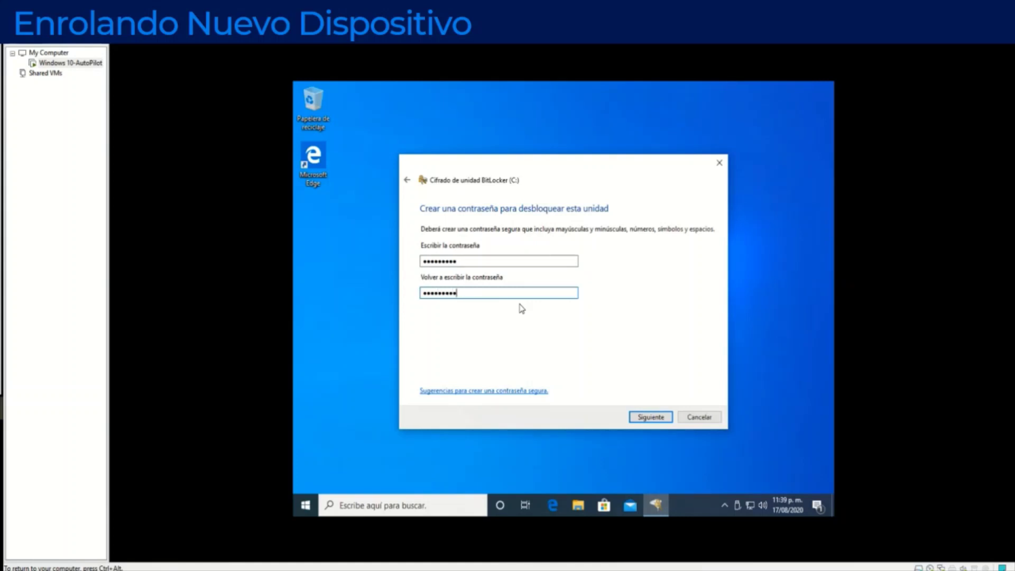
Step: Save the recovery key to the Azure AD account, choose entire-drive encryption, and start encrypting
click(660, 419)
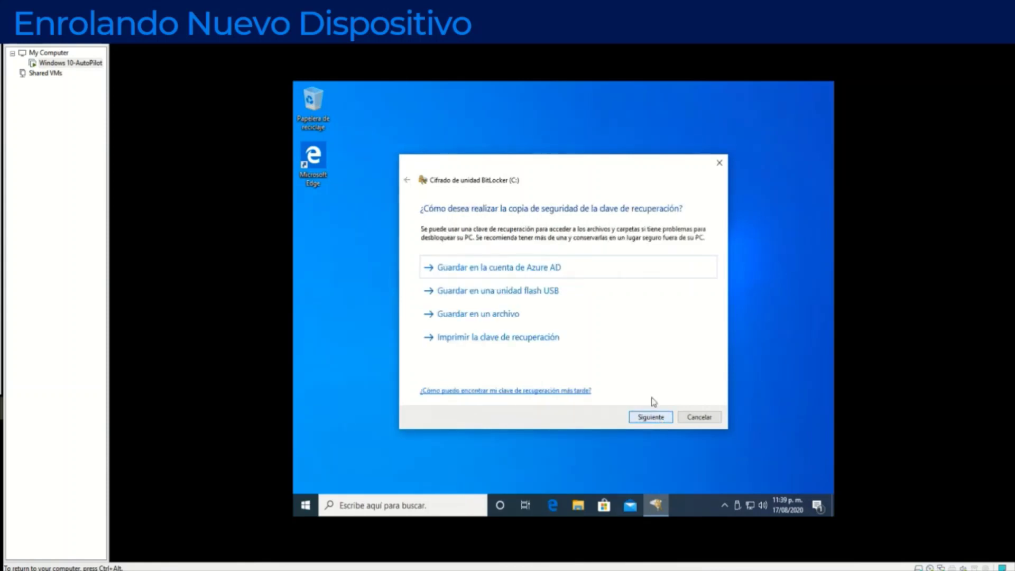
click(553, 267)
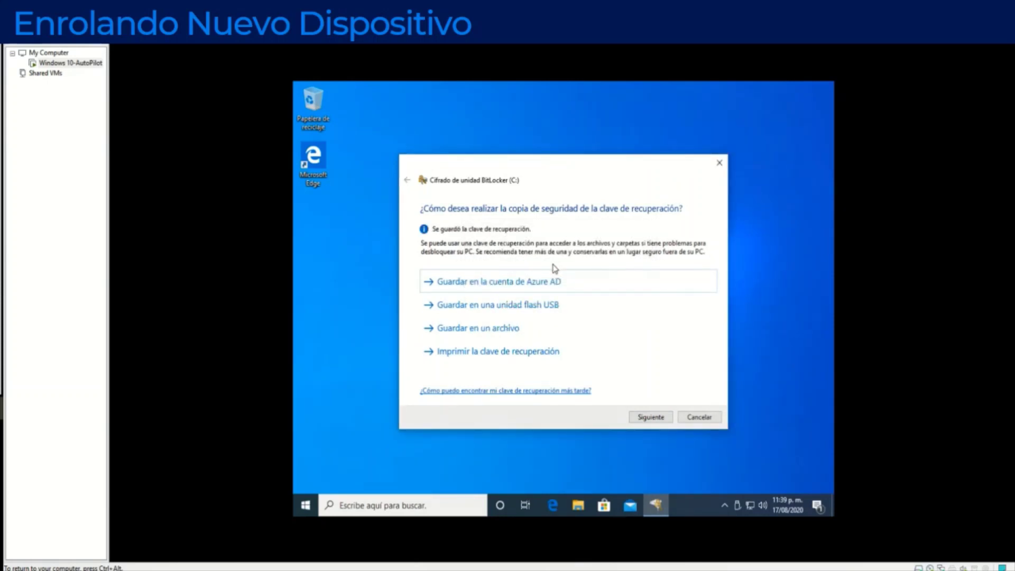
click(658, 419)
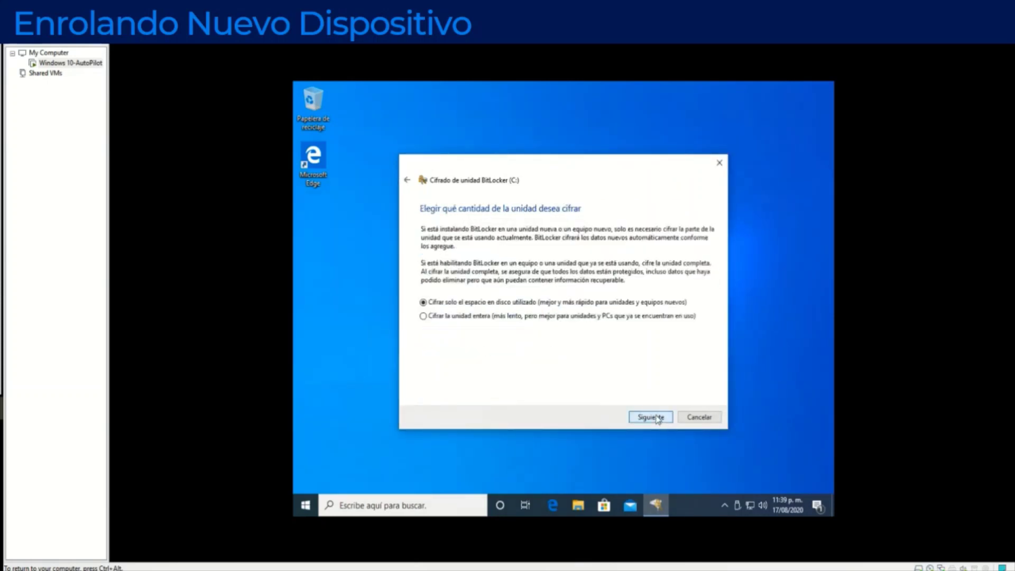
click(572, 317)
click(651, 417)
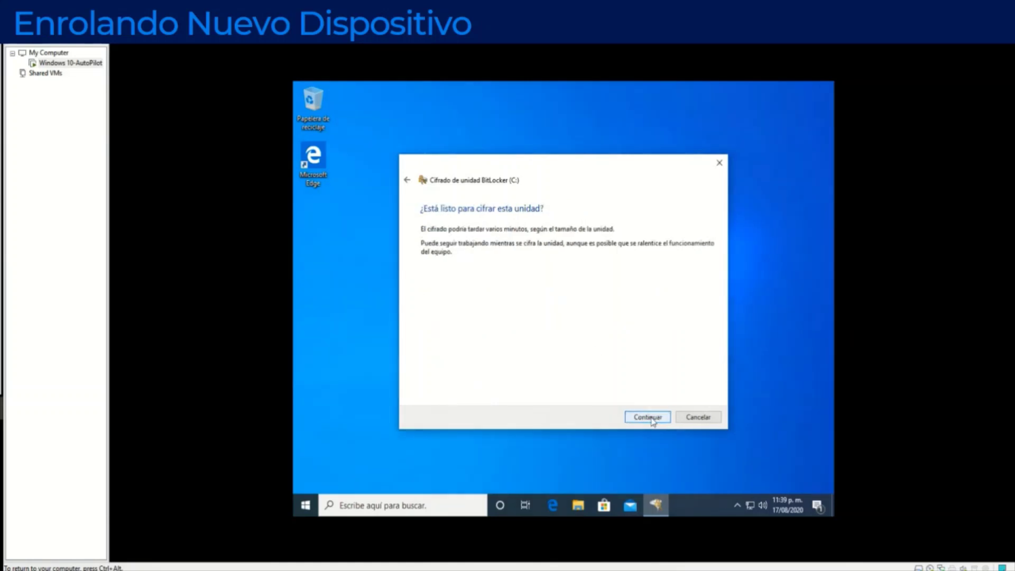
click(653, 418)
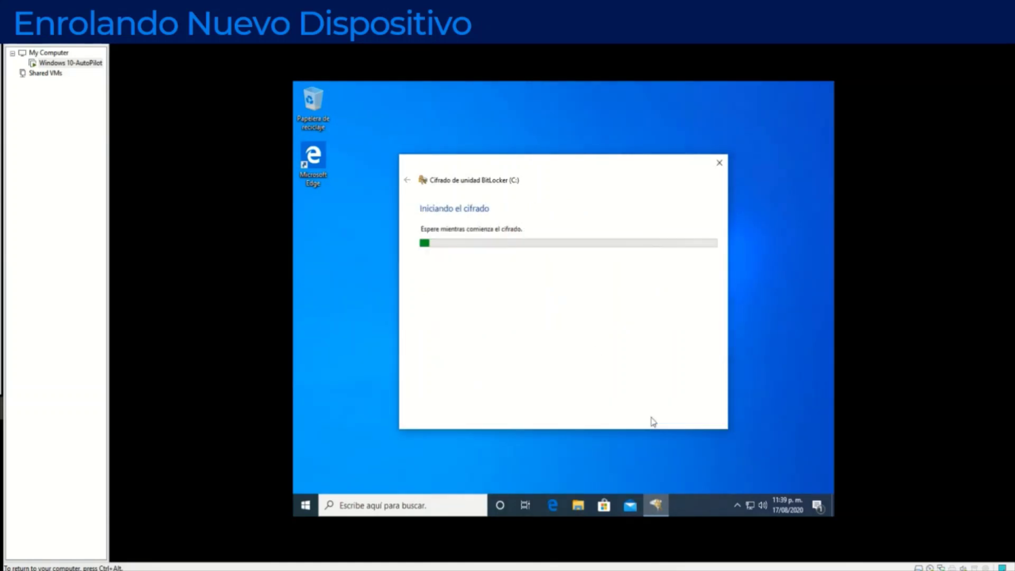
Step: Open Settings full-screen and go to Cuentas > Acceder al trabajo o colegio
click(306, 506)
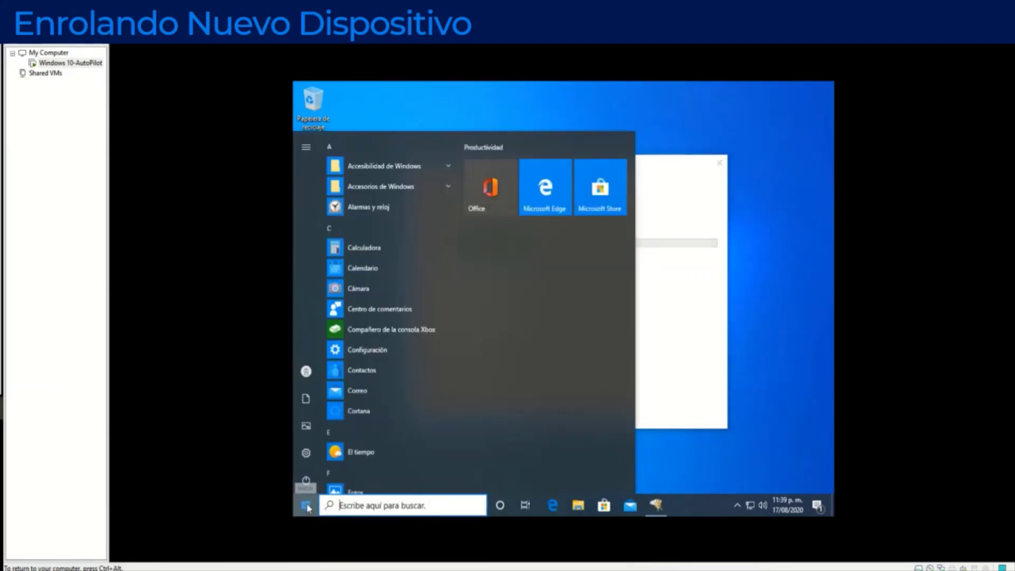
click(306, 453)
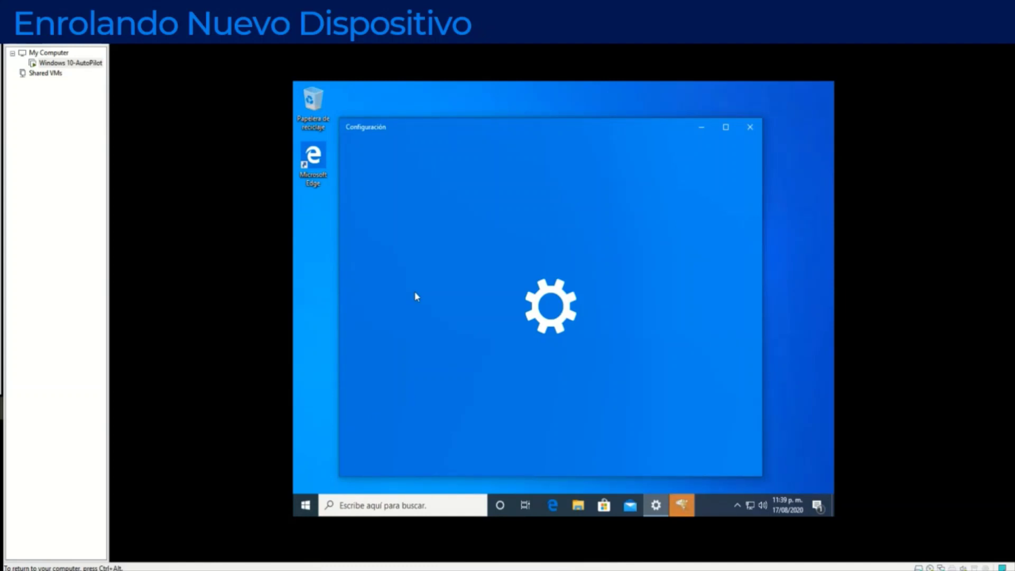
click(684, 509)
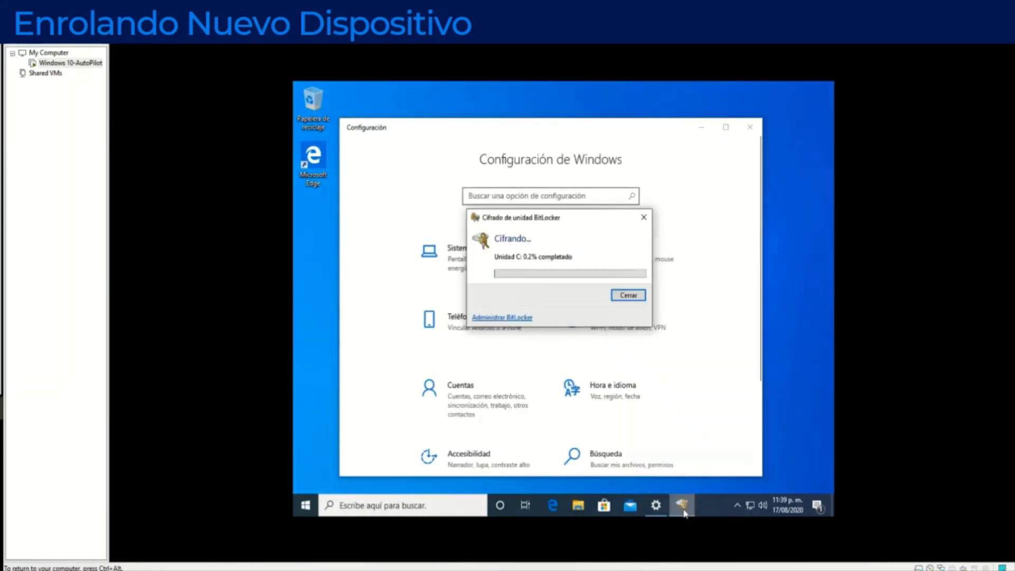
click(658, 131)
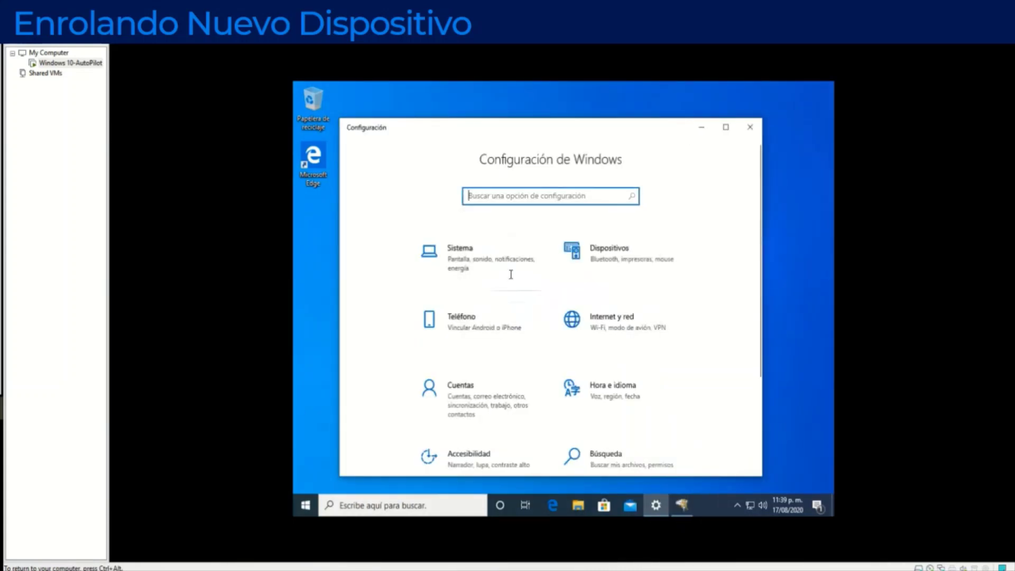
click(726, 127)
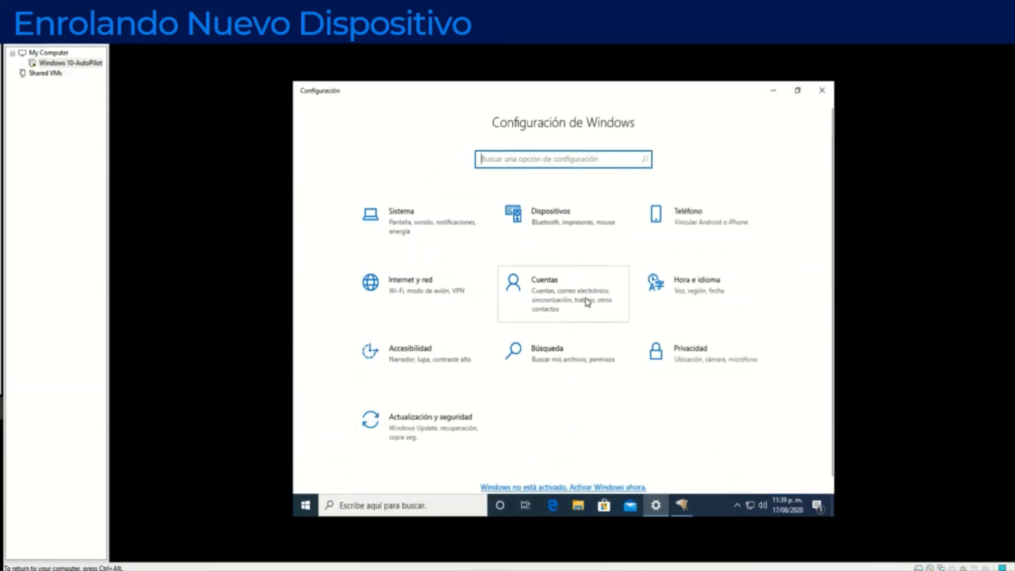
click(537, 294)
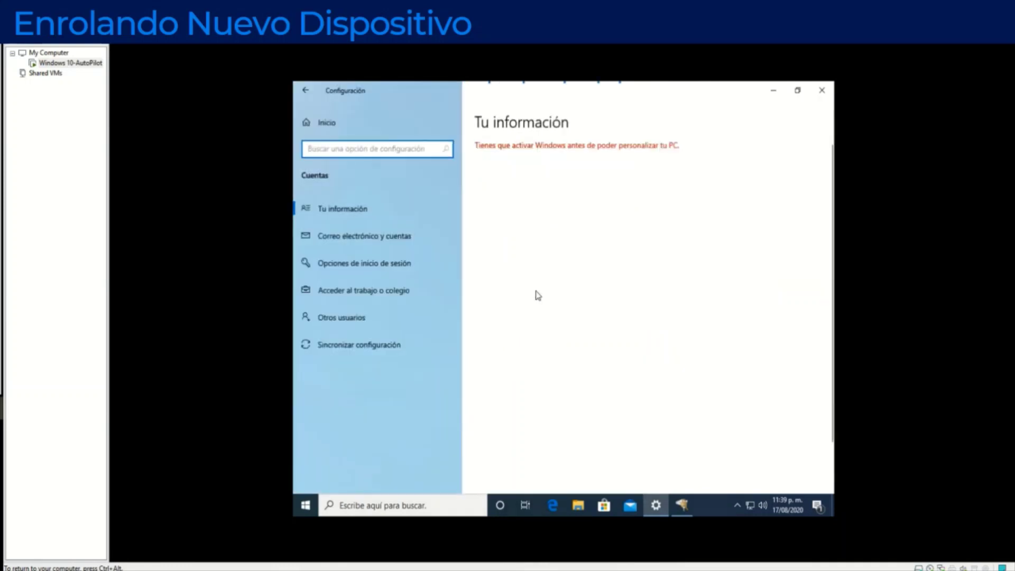
click(388, 298)
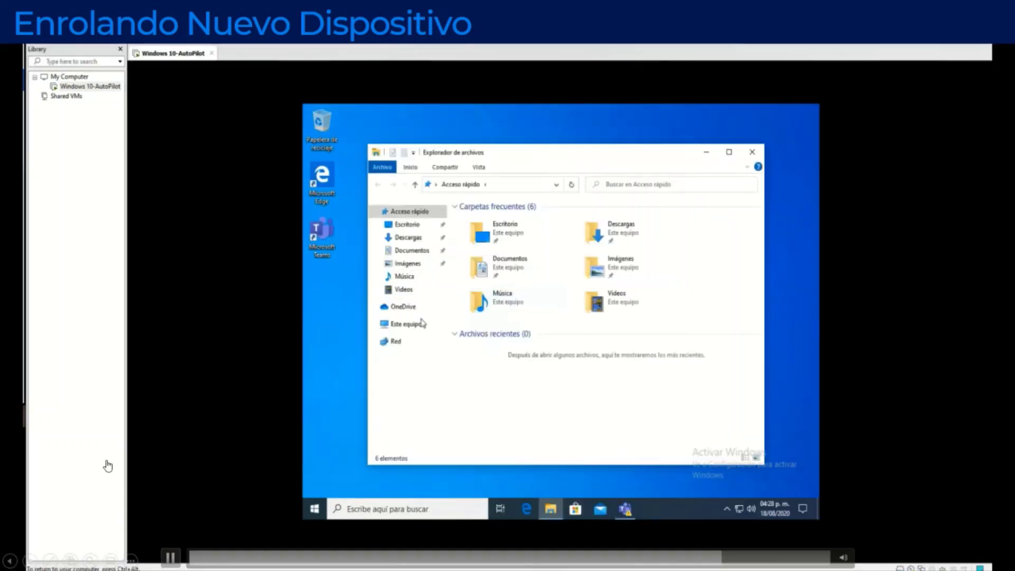
Step: Send the five Office app shortcuts from their folder to the desktop
click(412, 324)
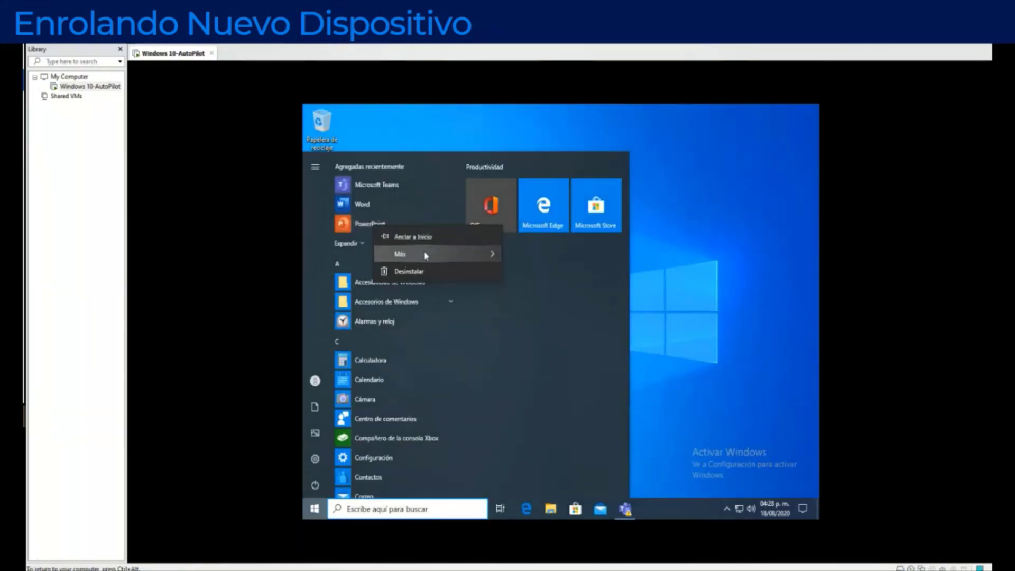
mouse_move(428, 255)
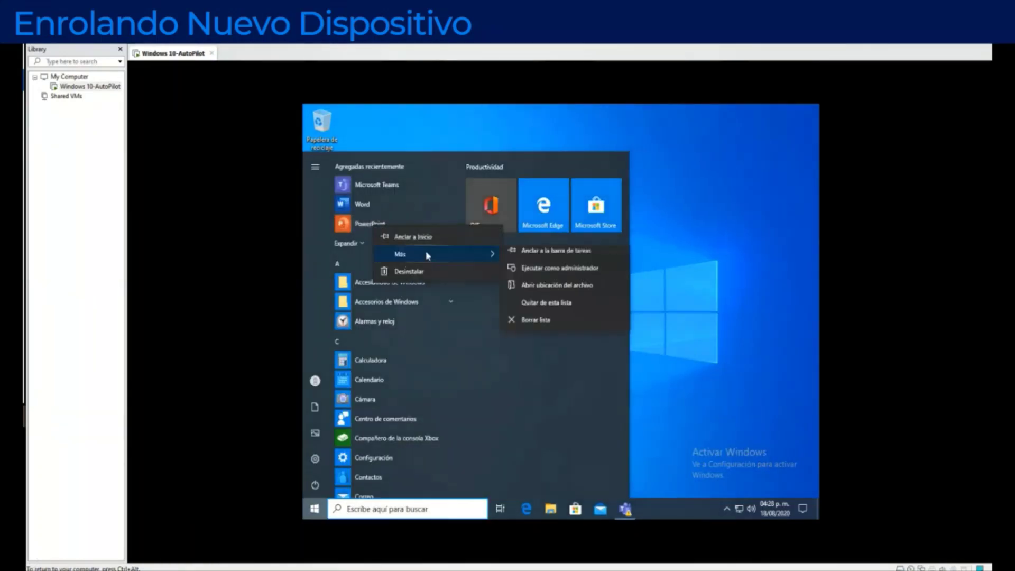
click(540, 291)
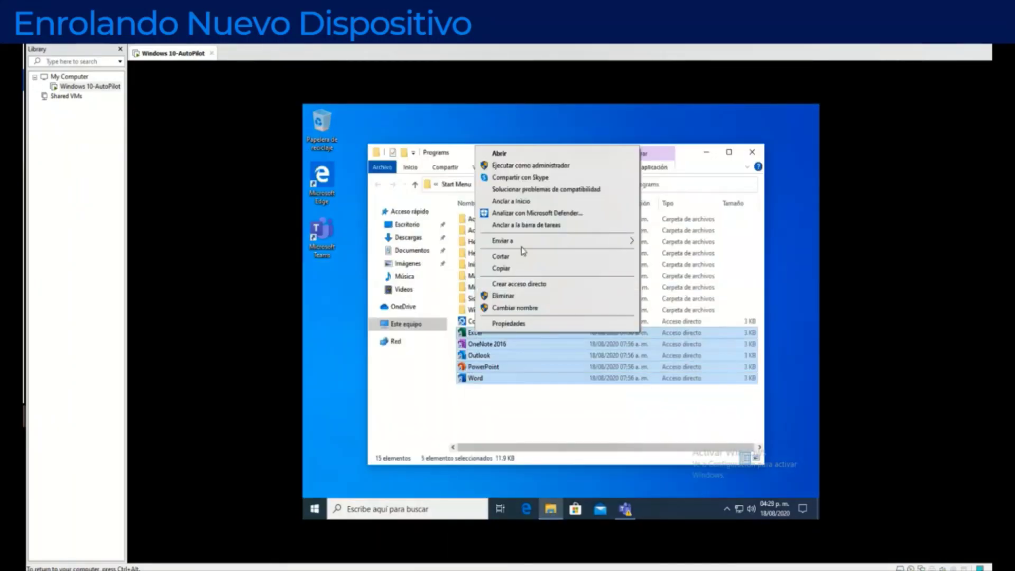
mouse_move(524, 246)
click(690, 290)
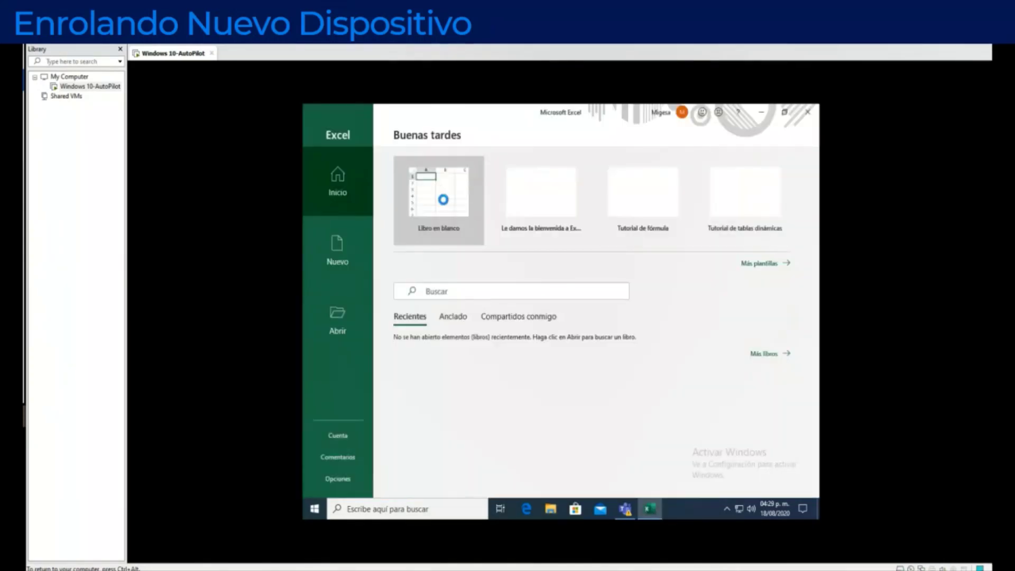
Step: Accept the Office licence in a blank Excel workbook and connect an Office 365 account in Outlook
click(445, 201)
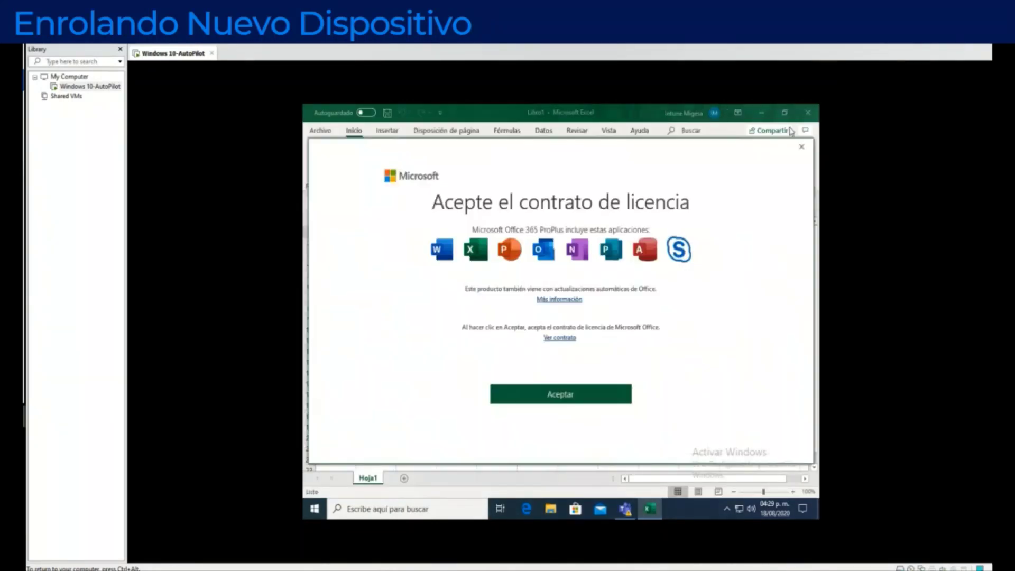
click(578, 402)
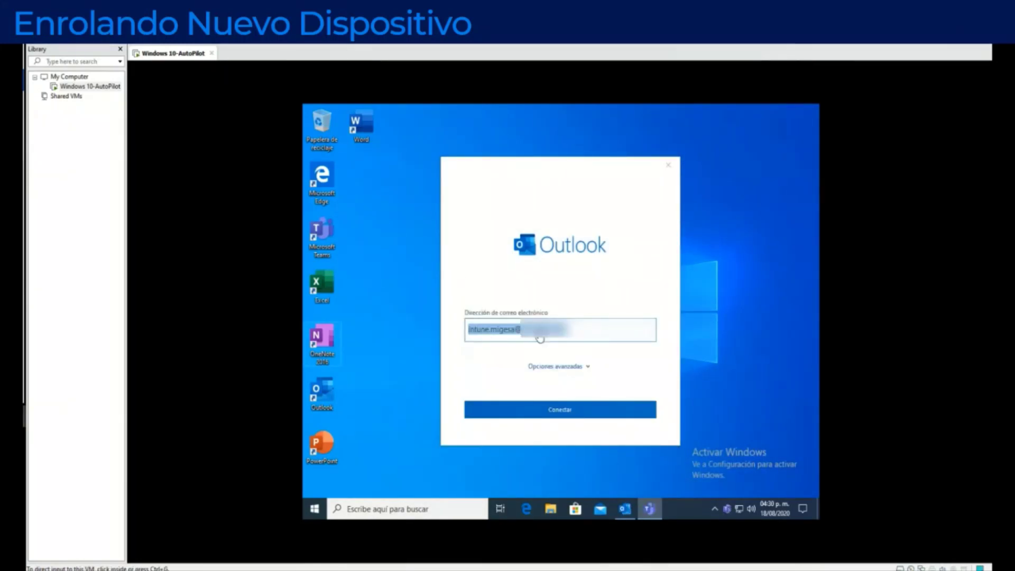
click(538, 412)
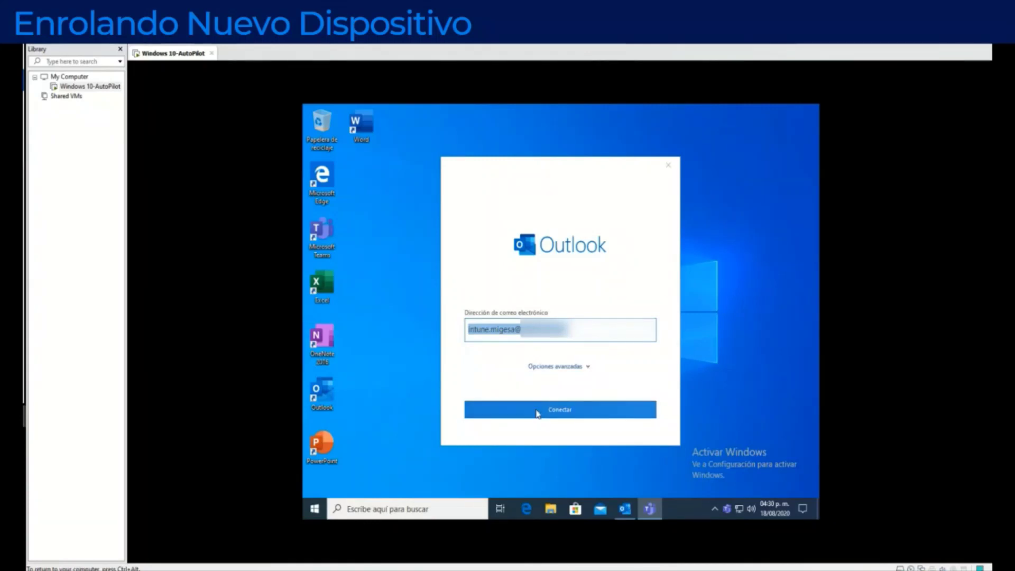
click(555, 415)
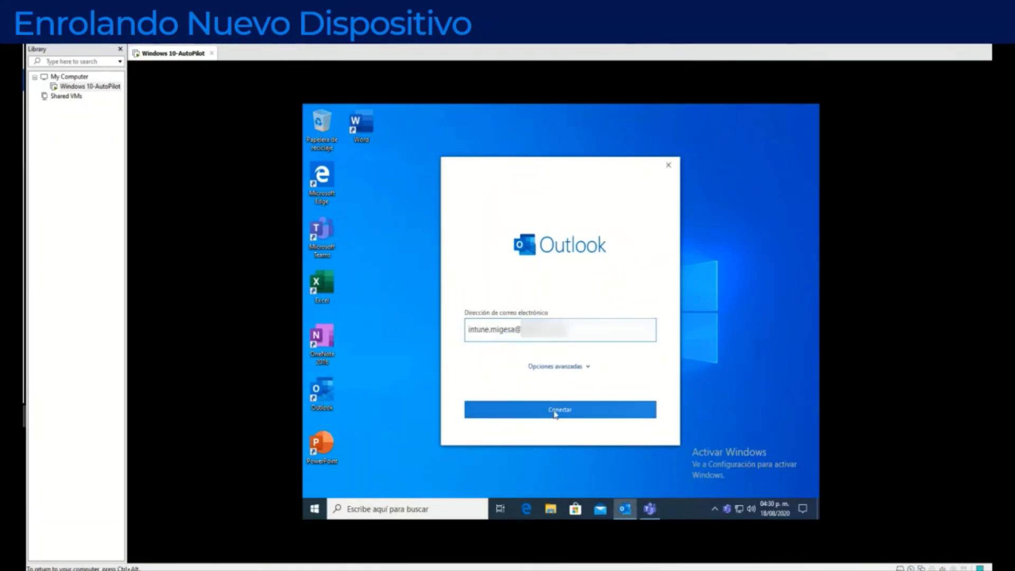
click(555, 415)
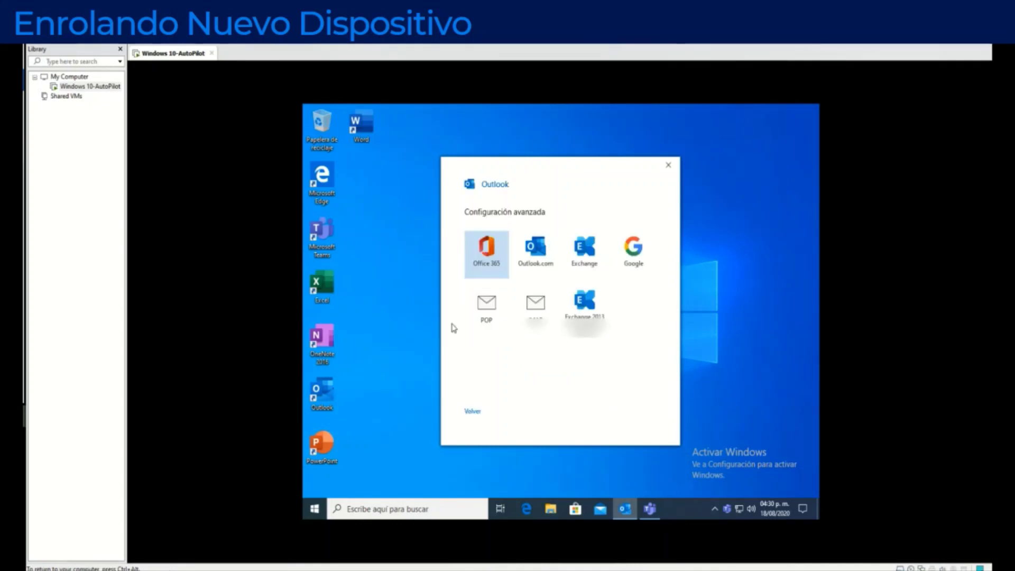
click(490, 255)
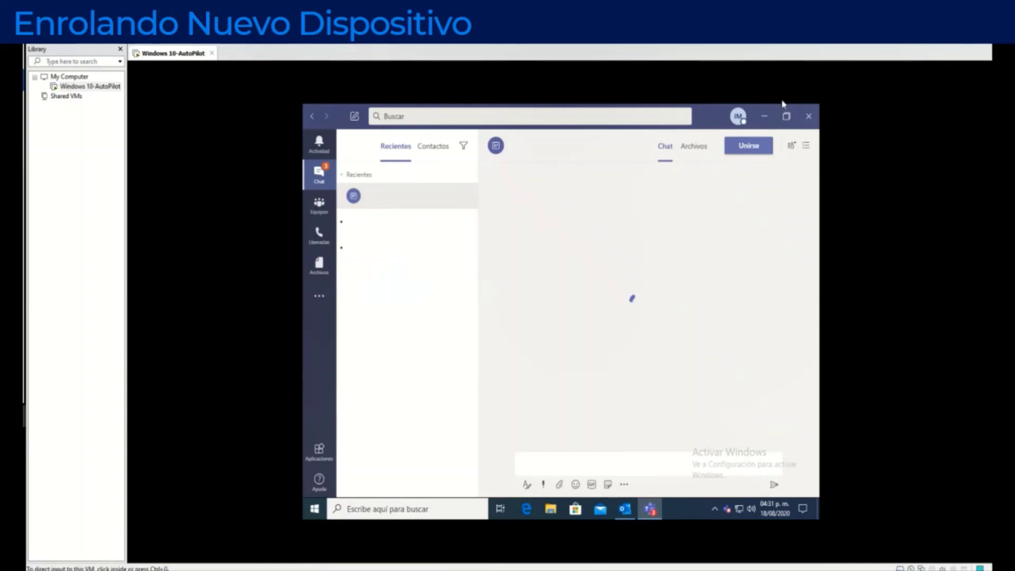
click(765, 117)
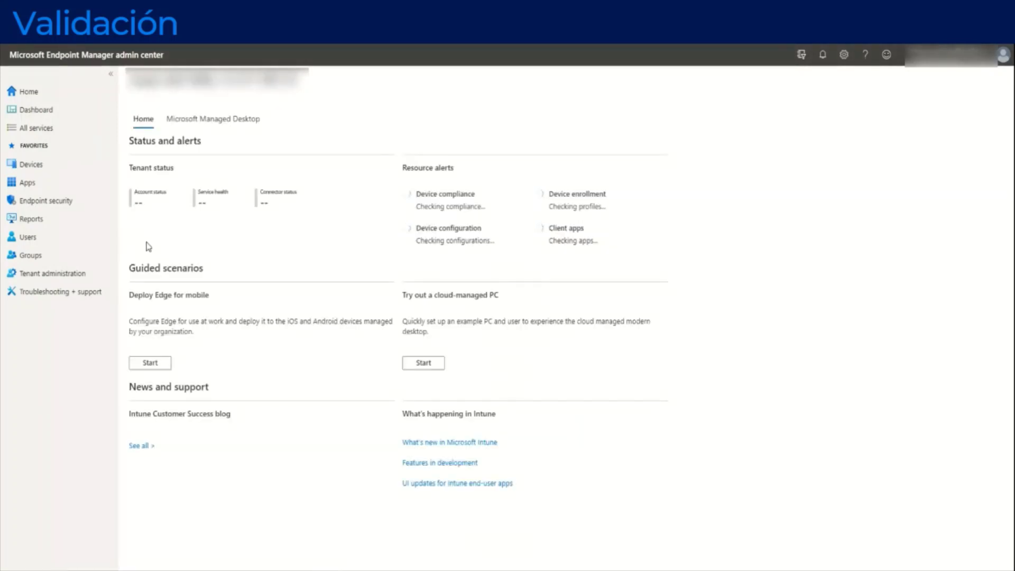
Step: Open Devices > Windows and view the DESKTOP-127CPT1 device details
click(55, 168)
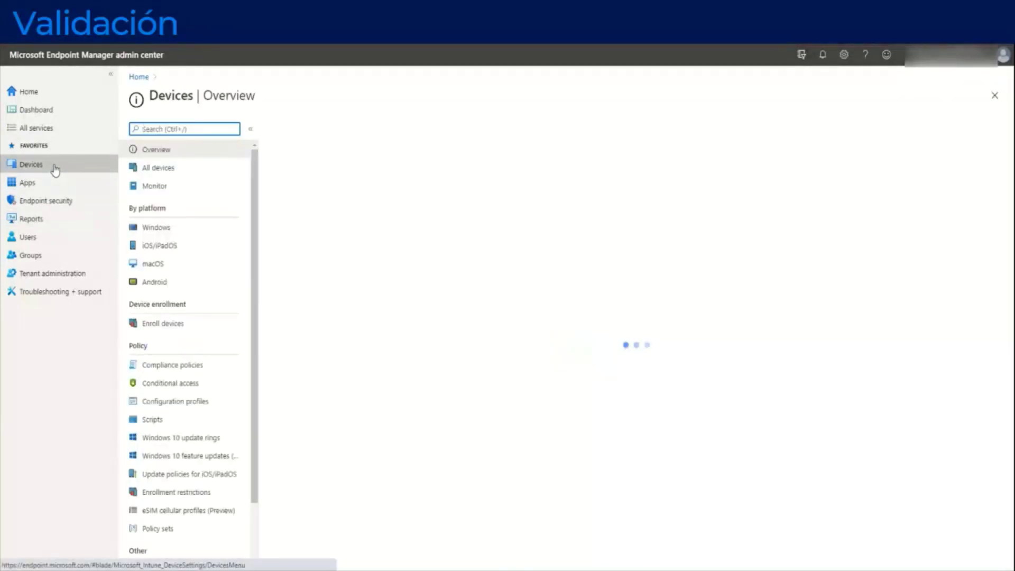
click(168, 233)
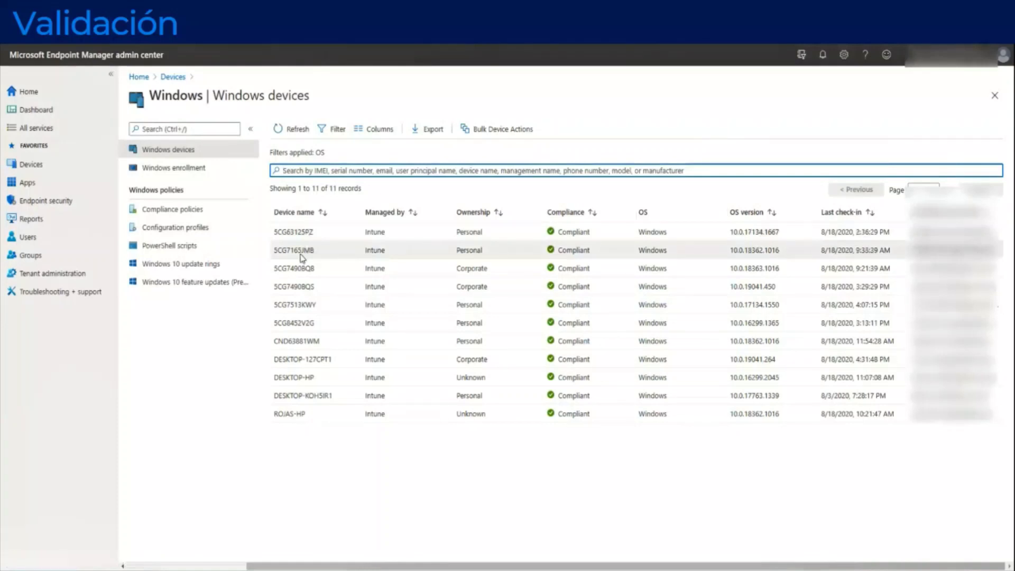
click(245, 557)
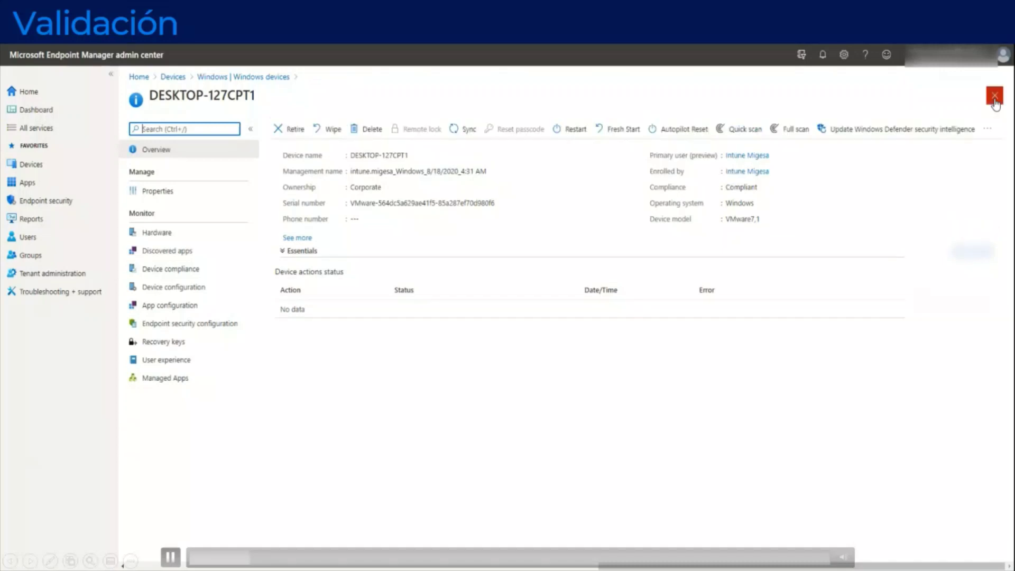
click(994, 97)
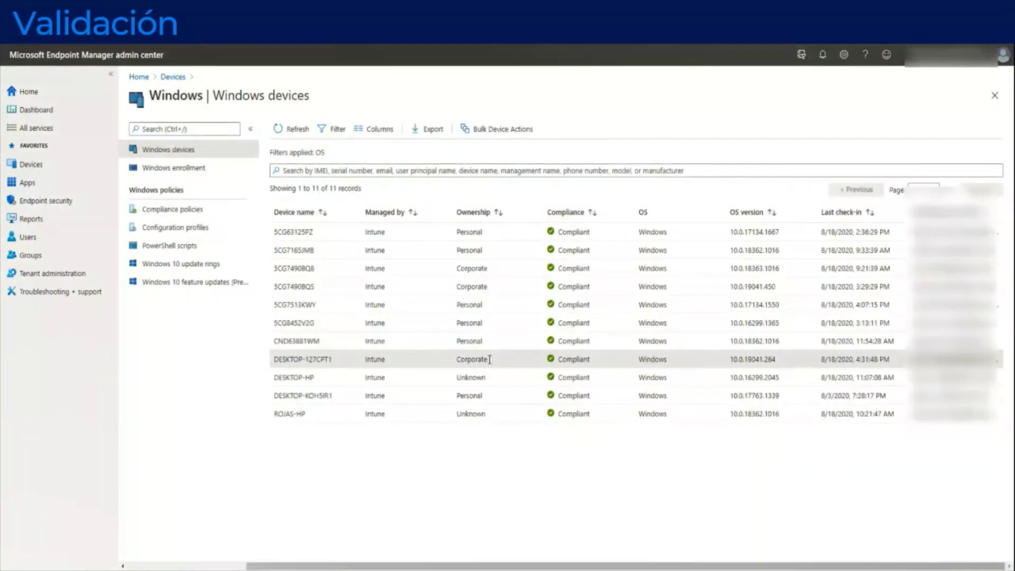
Step: Recheck DESKTOP-127CPT1, then inspect devices 5CG7165JMB and 5CG7490BQ8, returning to the list each time
drag(489, 359, 245, 373)
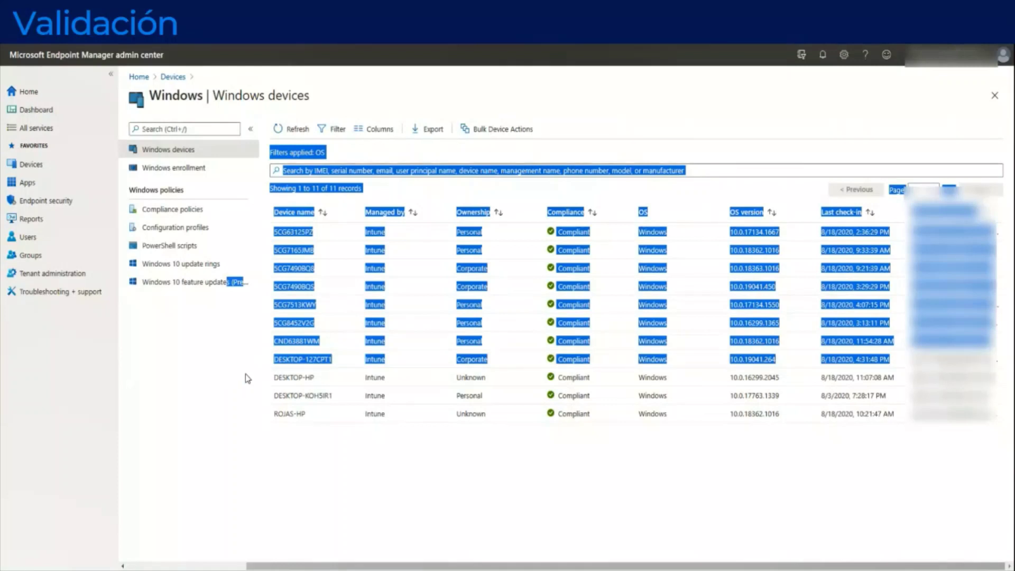
click(282, 361)
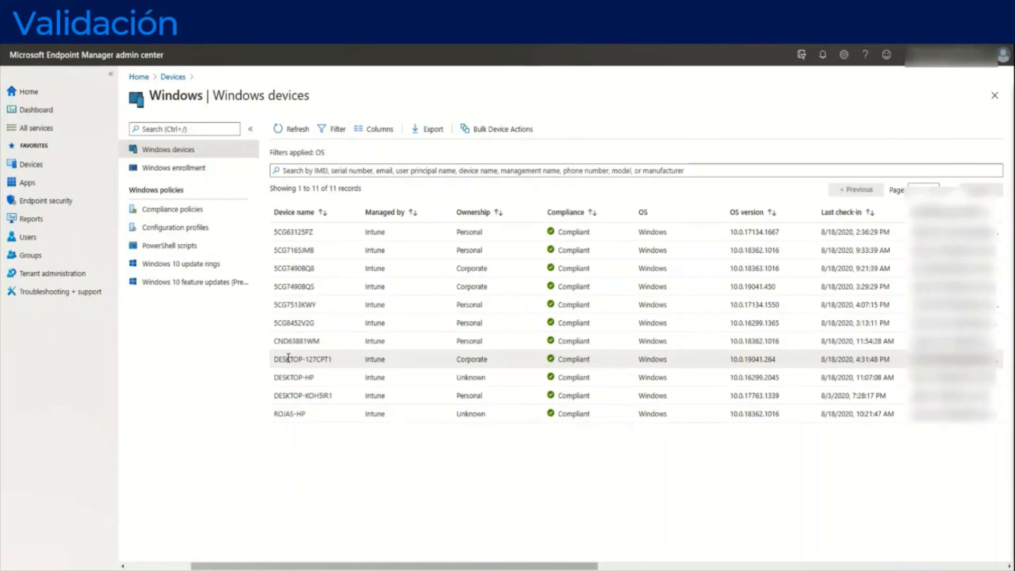
click(288, 359)
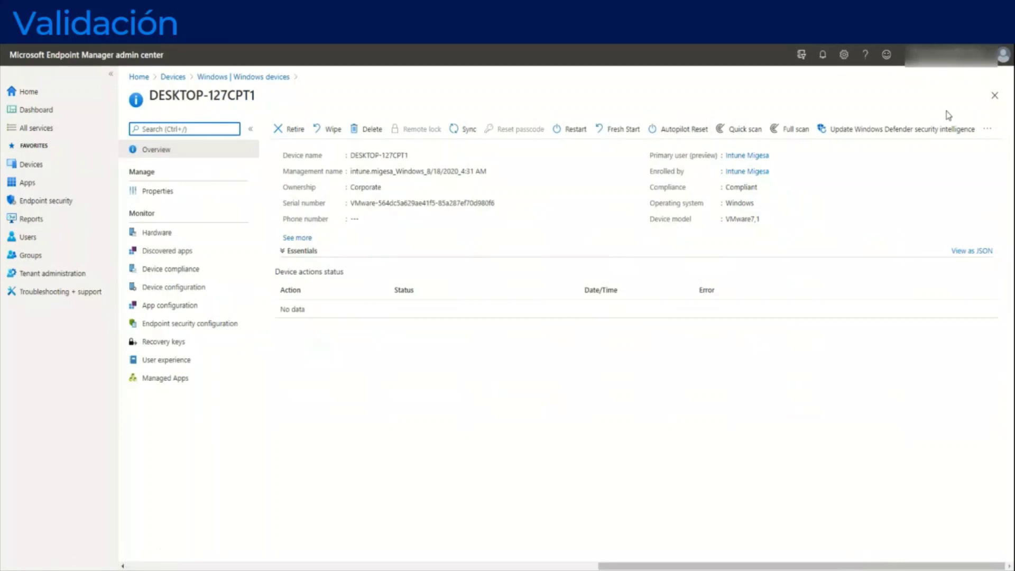
click(994, 96)
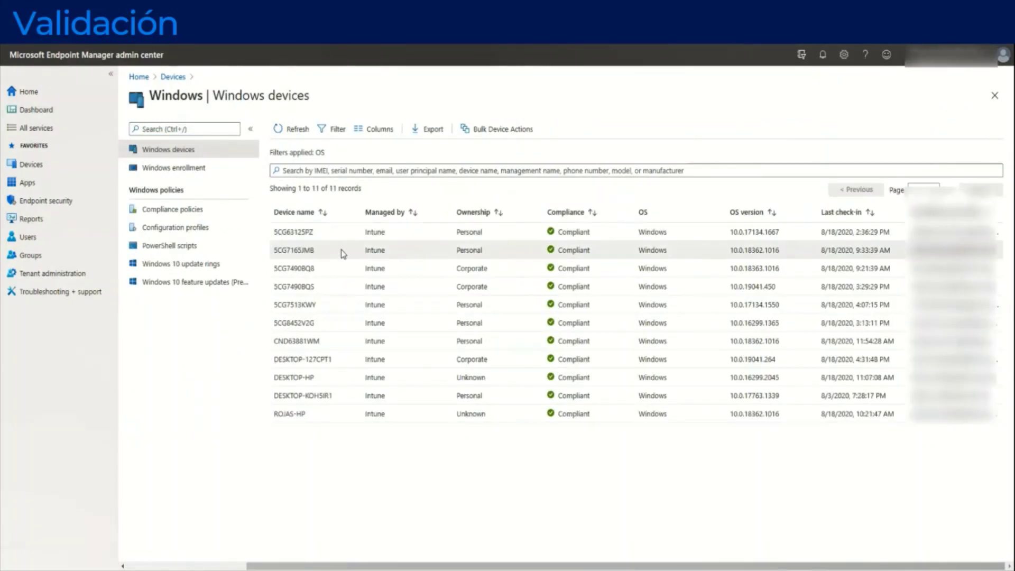
click(294, 250)
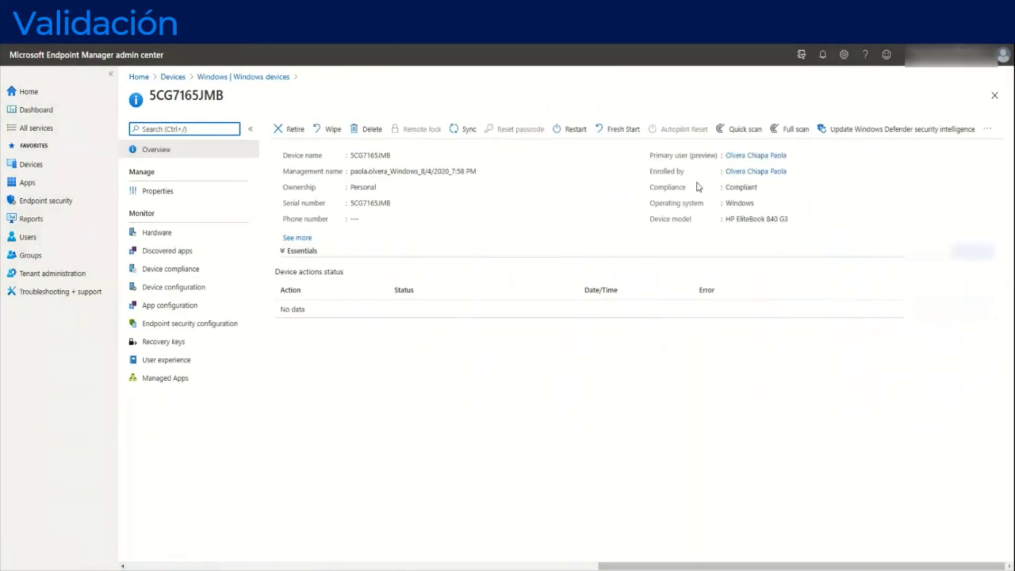
click(995, 96)
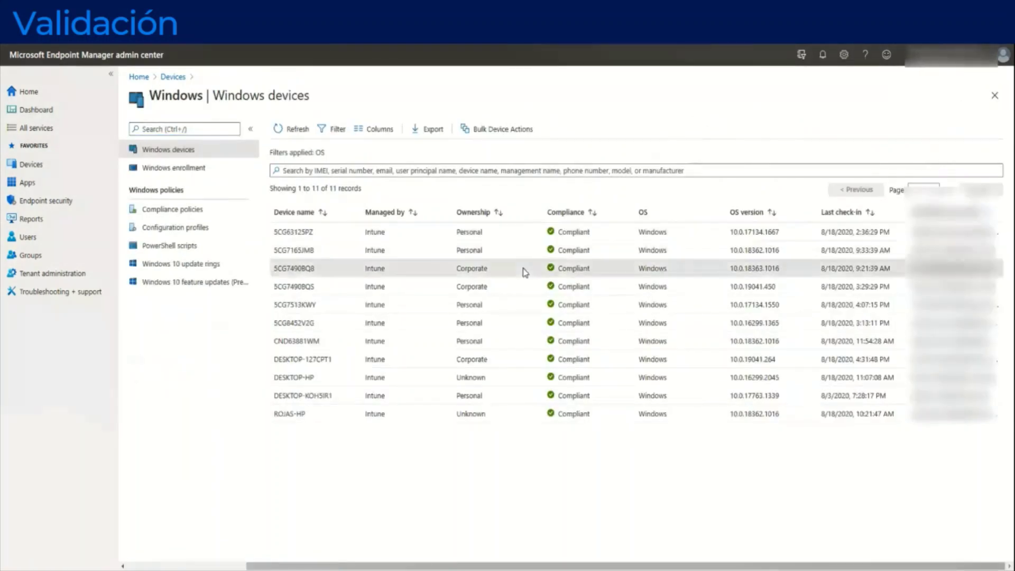
click(523, 270)
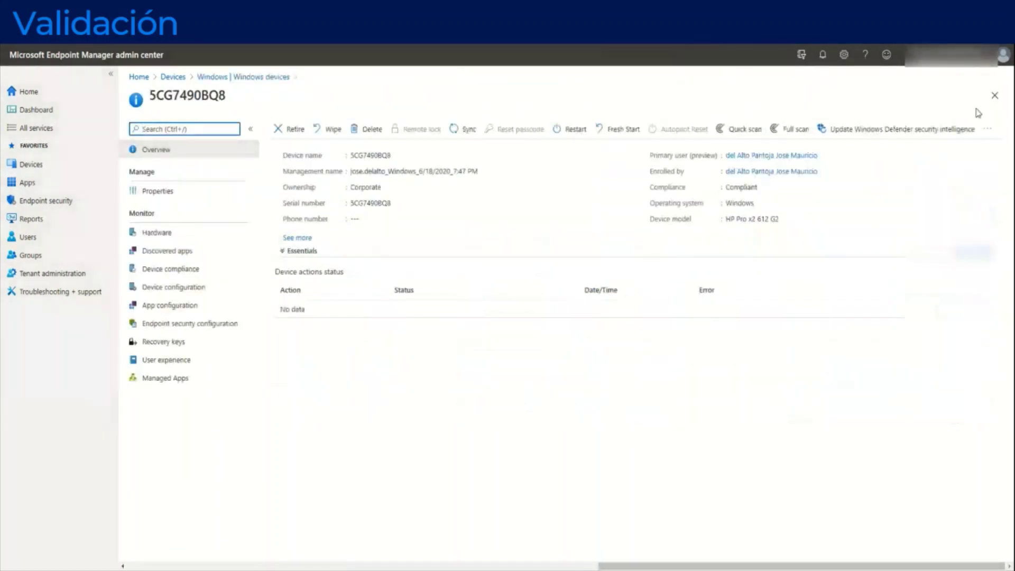
click(995, 95)
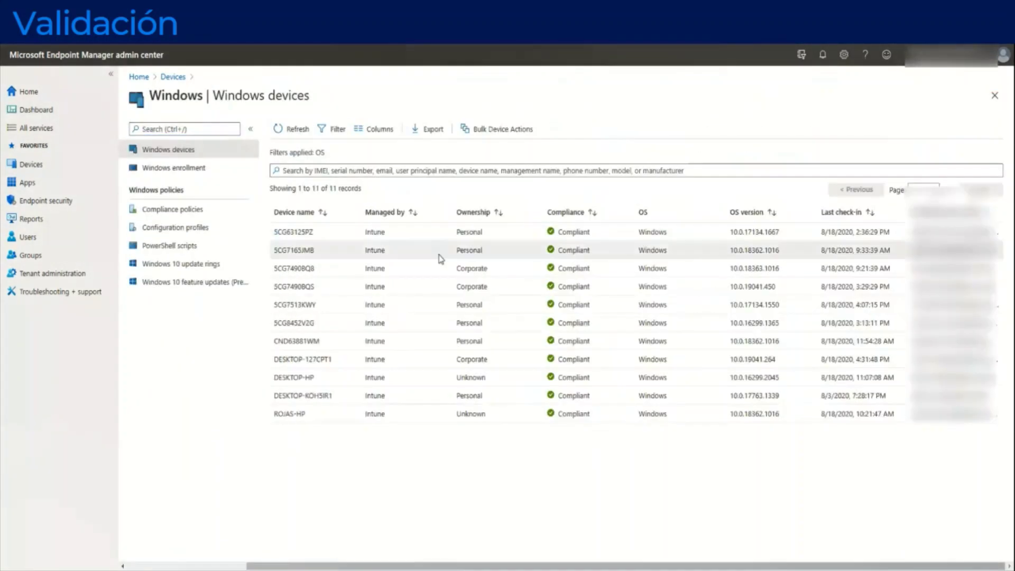
Step: Open the DESKTOP-127CPT1 device blade and go to Properties under Manage
click(335, 362)
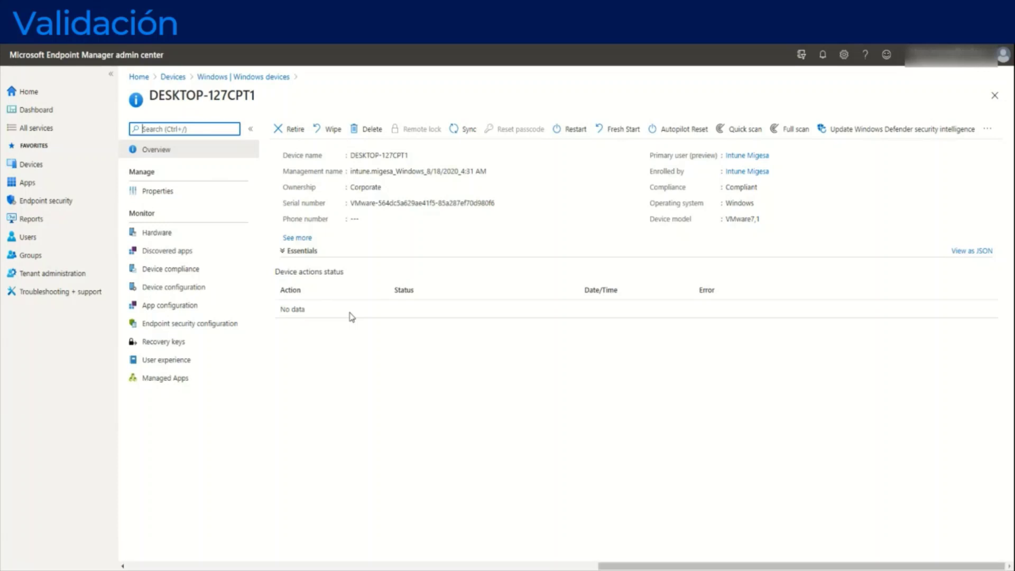
mouse_move(71, 294)
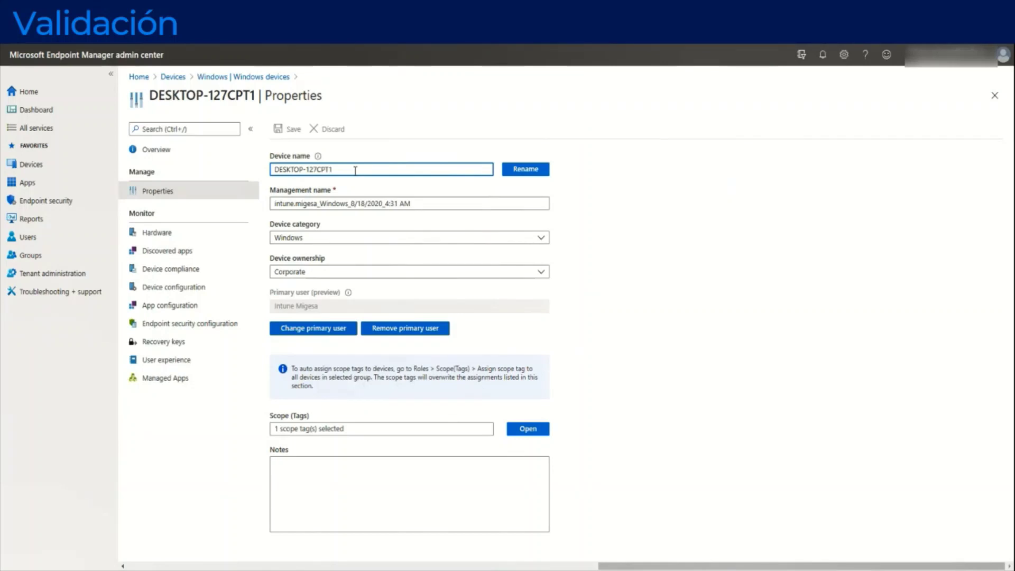
Step: Rename the device to DemoAutoPilot-1 without restarting, then view its Hardware page
click(511, 170)
text(Demo_AutoPilot-1)
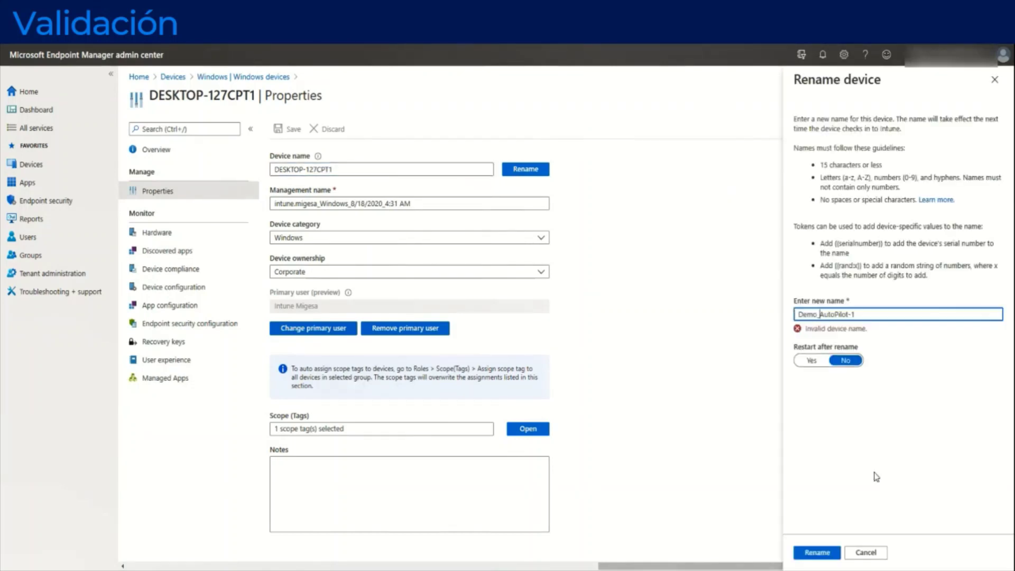
key(BackSpace)
text(-)
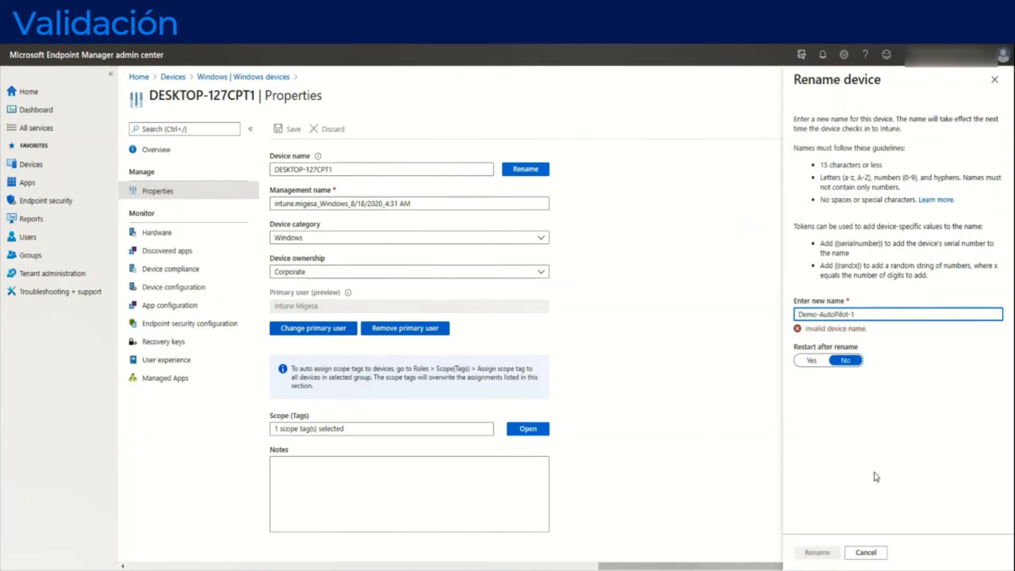
key(BackSpace)
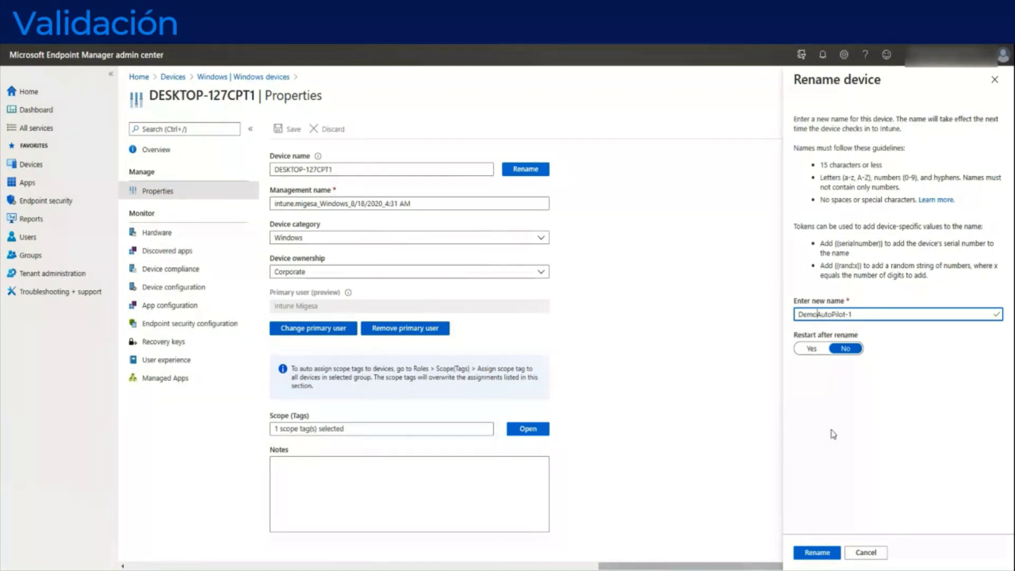
click(822, 556)
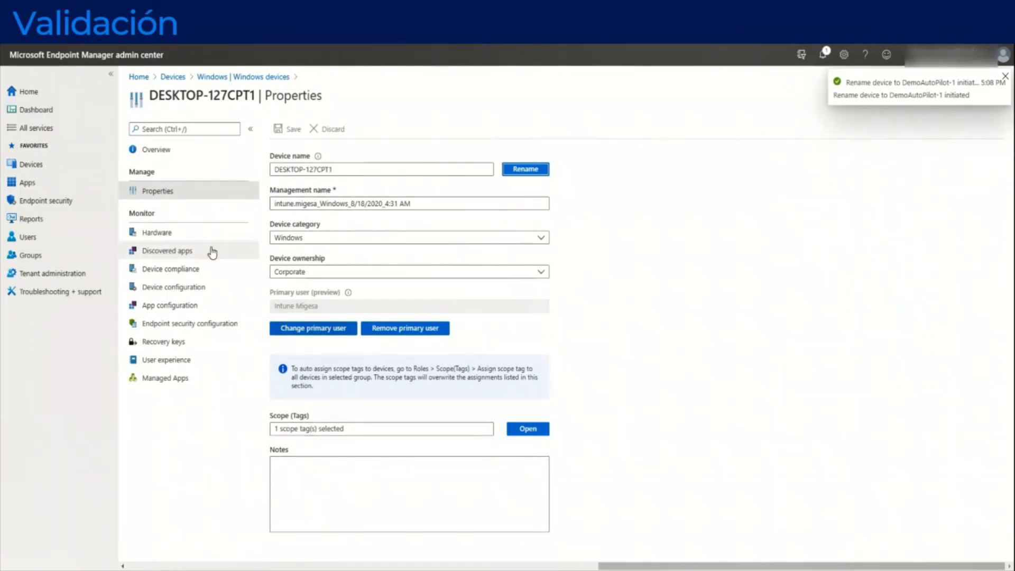
click(163, 234)
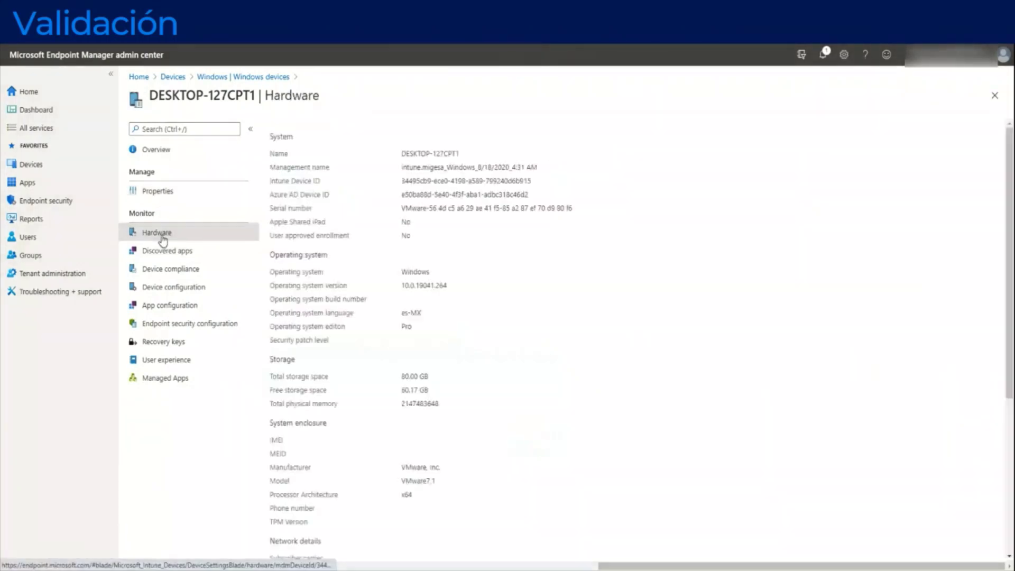
Step: Scroll through the Hardware and Discovered apps pages, then show Device compliance with both policies Compliant
scroll(418, 225, down, 2)
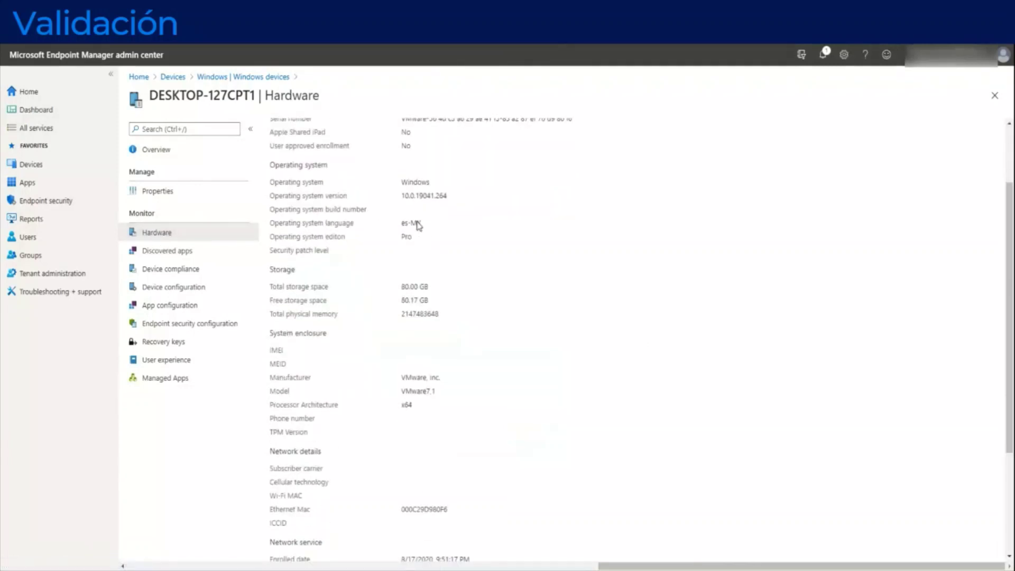
scroll(417, 225, down, 3)
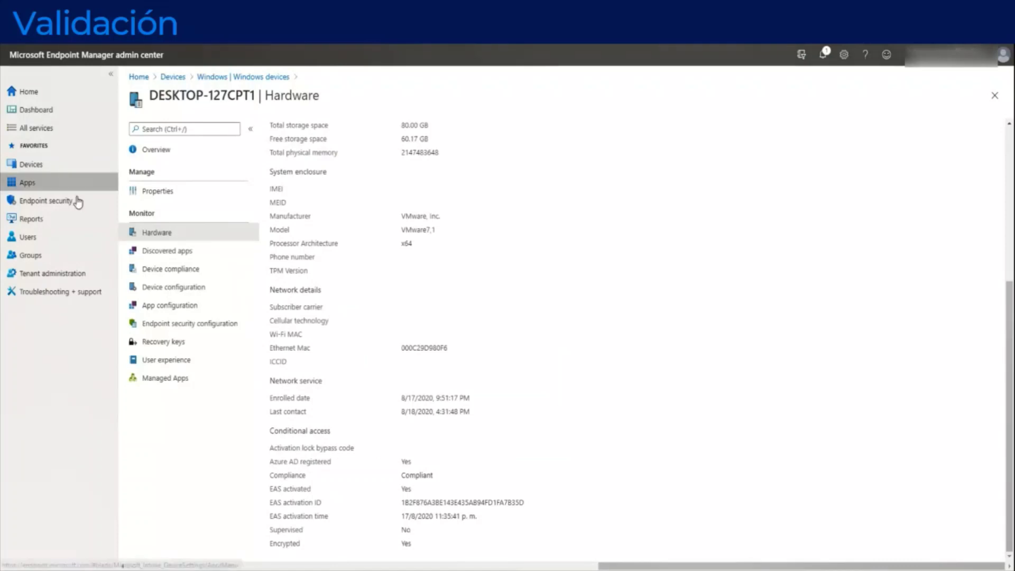
click(169, 250)
scroll(397, 264, down, 10)
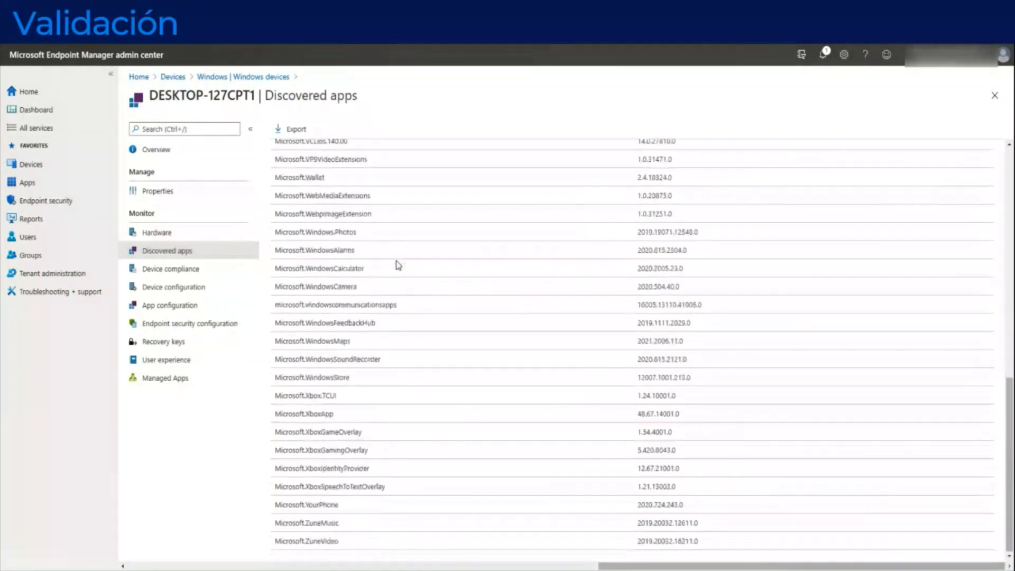
scroll(397, 259, up, 10)
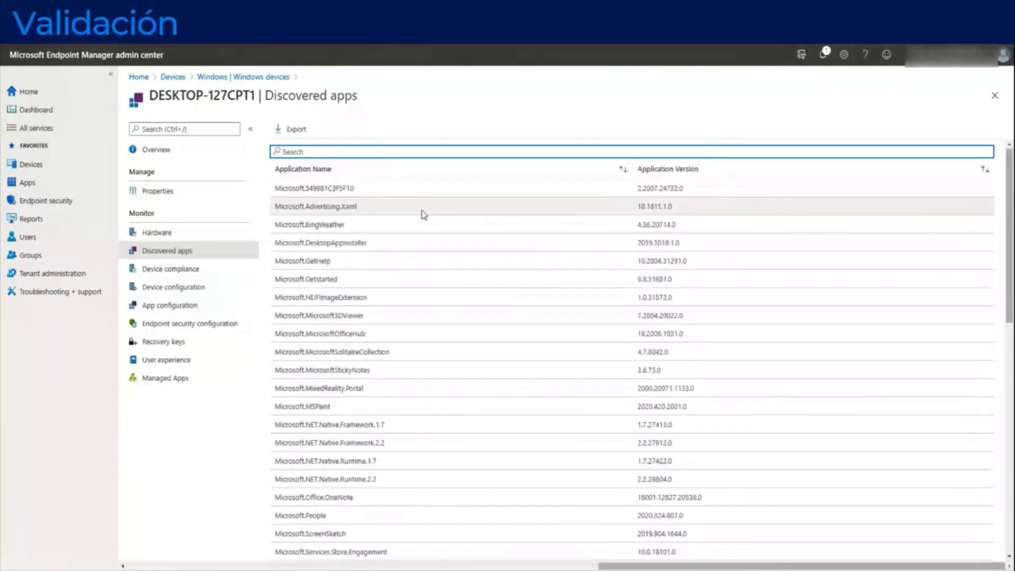
click(199, 272)
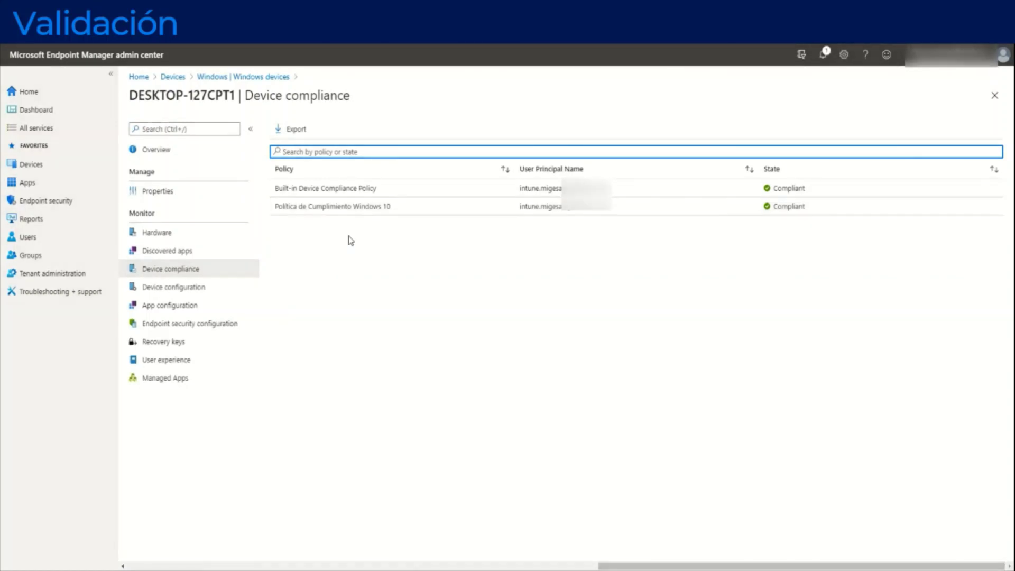
Step: Check Device, App and Endpoint security configuration results, then show the BitLocker Recovery keys
click(192, 293)
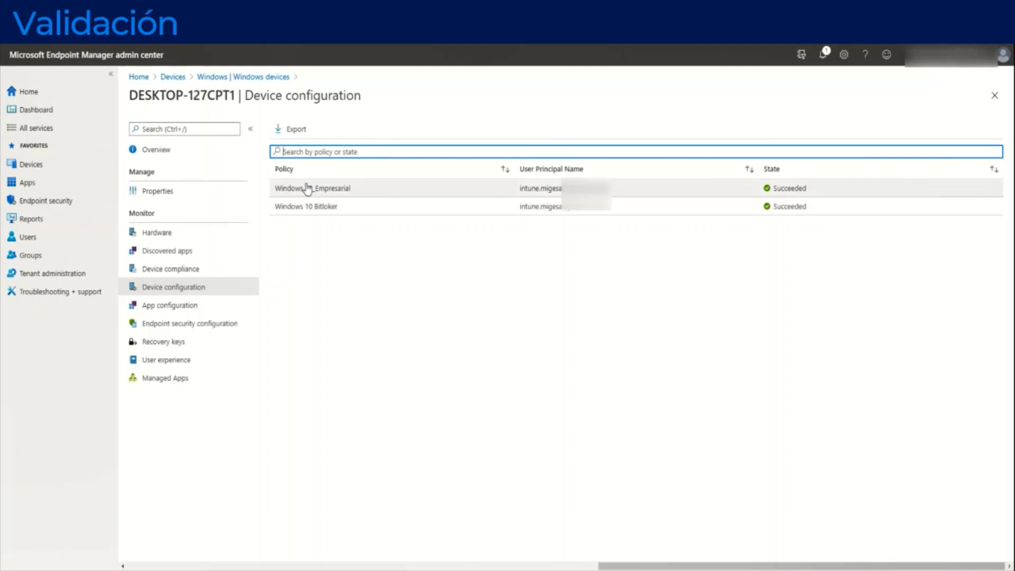
click(160, 308)
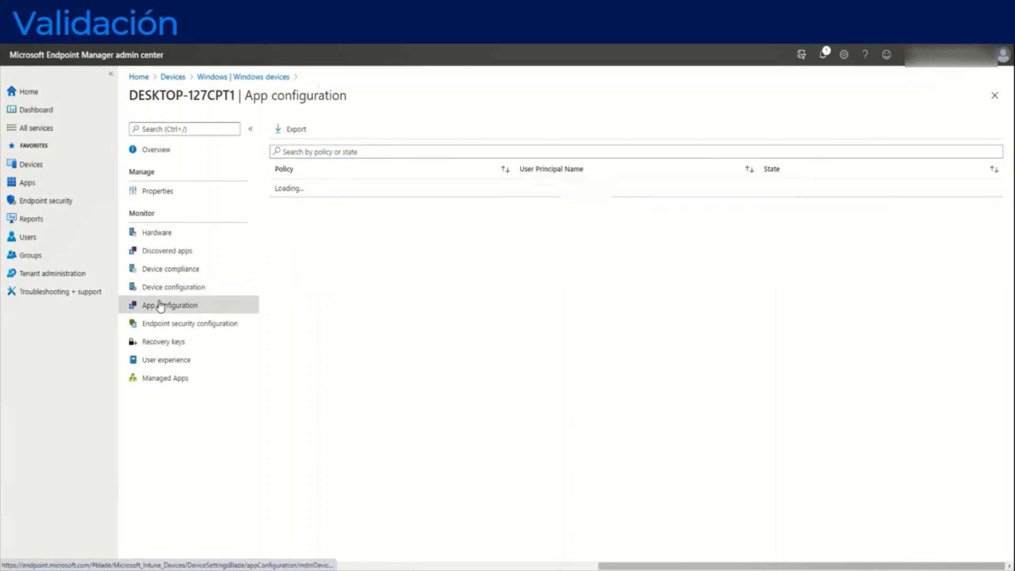
click(185, 325)
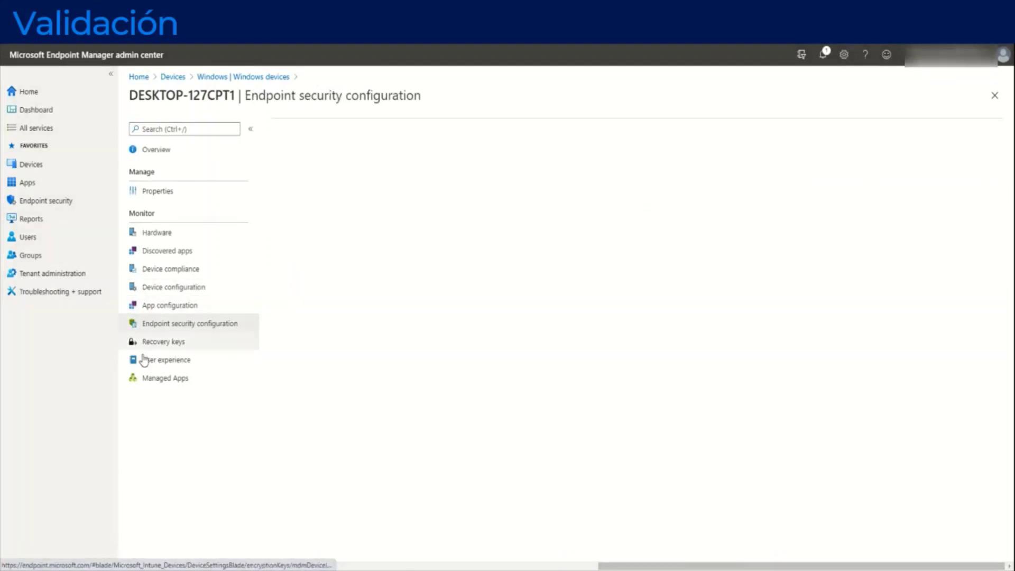
click(175, 344)
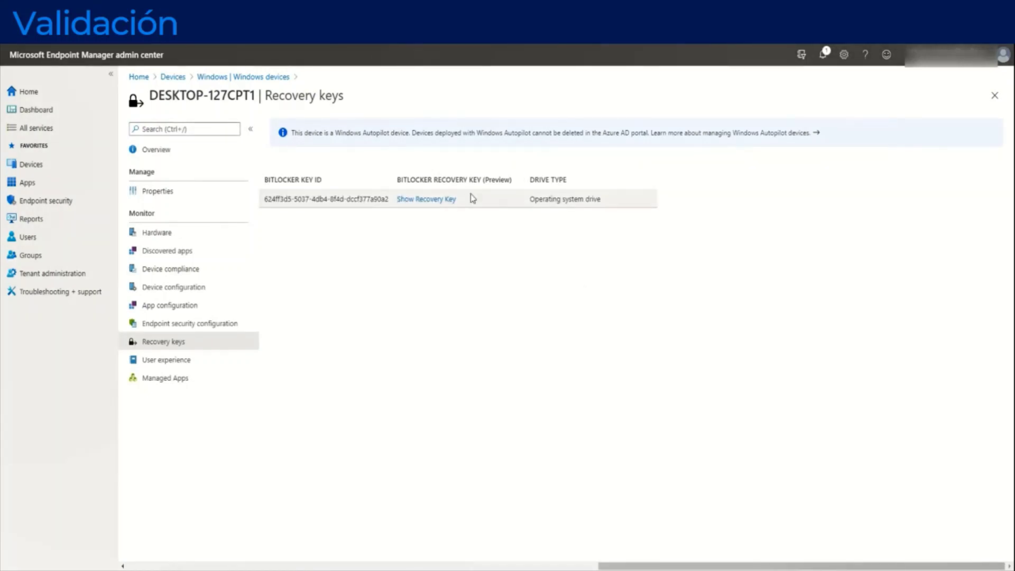
Step: Reveal the device's BitLocker recovery key, close the device view, and go to Apps > Windows
click(442, 199)
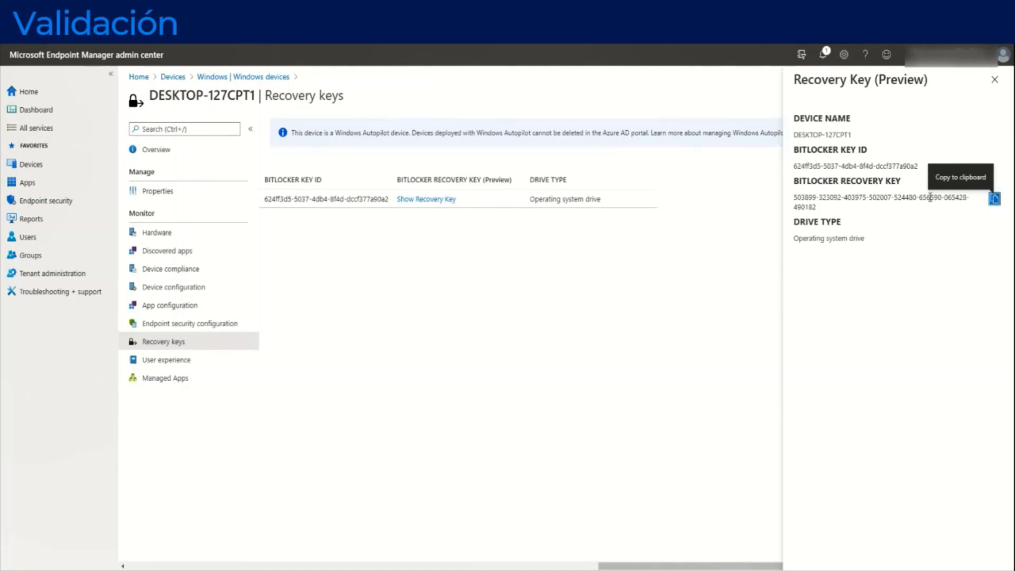
click(994, 79)
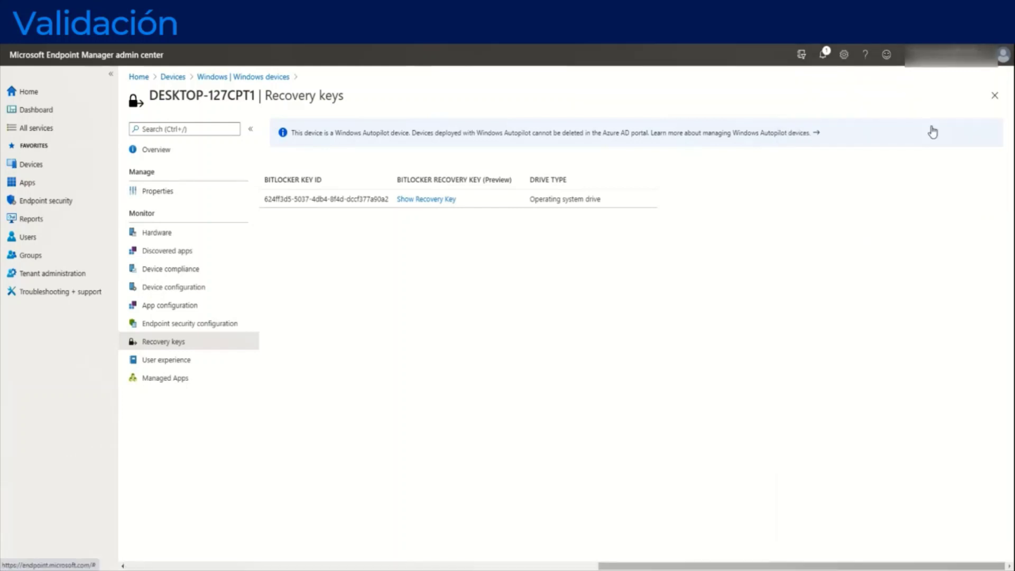
click(994, 96)
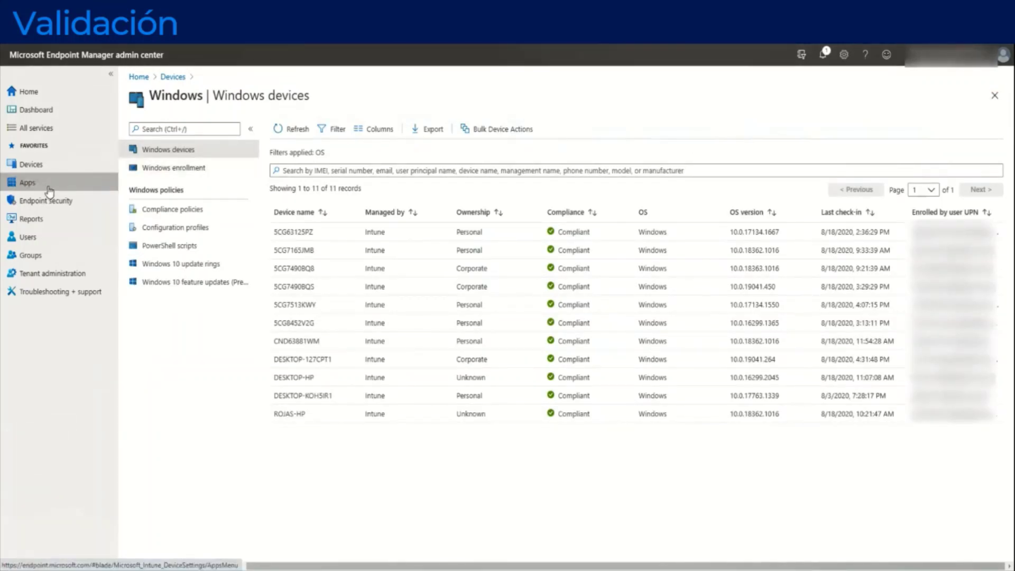
click(49, 190)
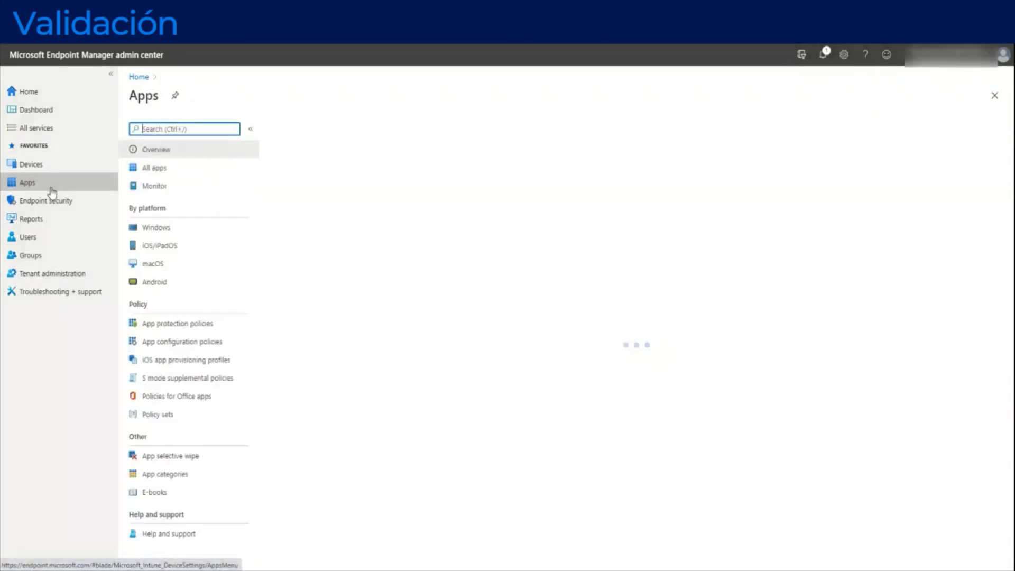
click(166, 229)
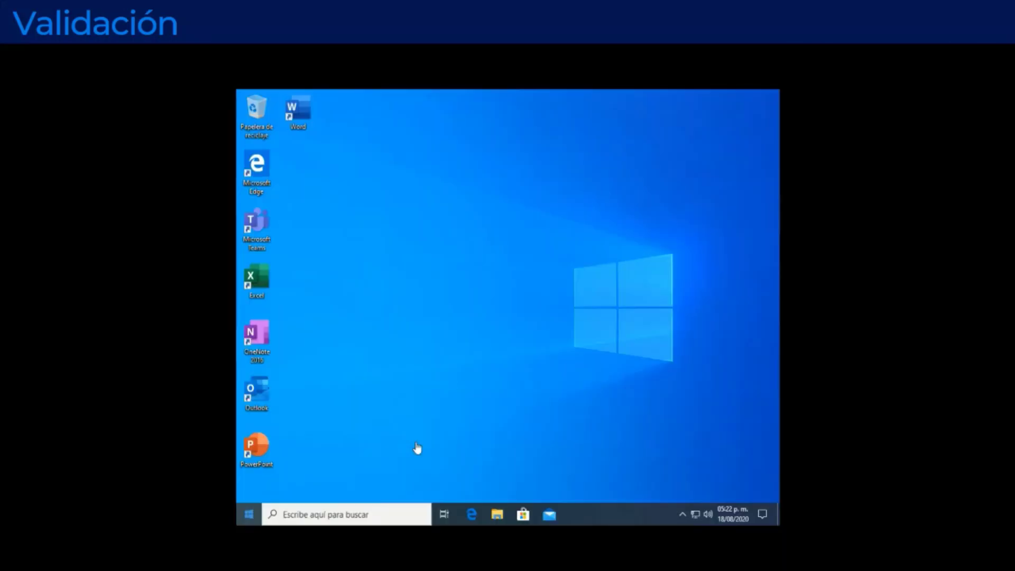
Step: Check the Acerca de page, where DESKTOP-127CPT1 will become DemoAutoPilot-1 after restart, and bring up the shutdown options
right_click(252, 513)
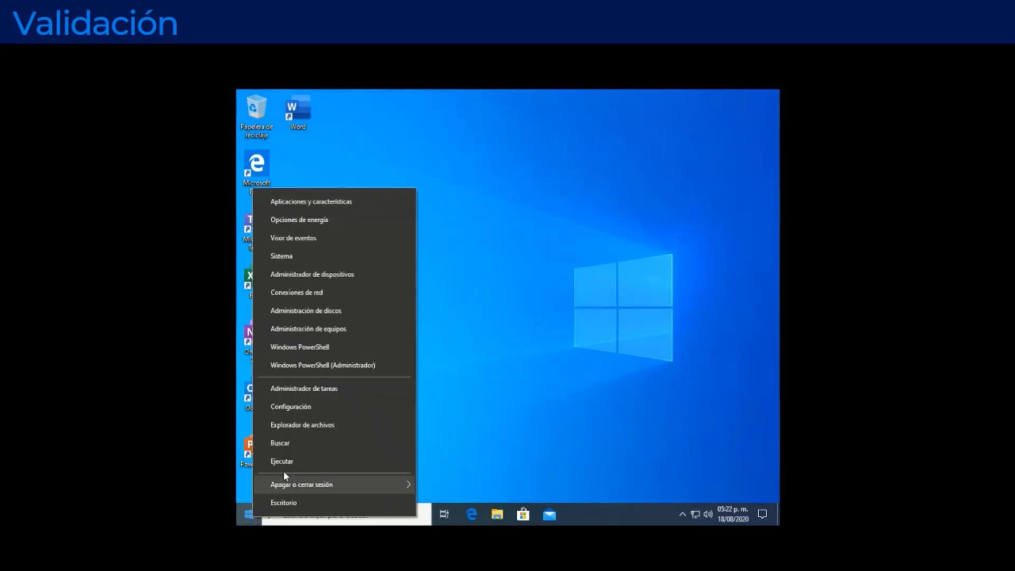
click(317, 262)
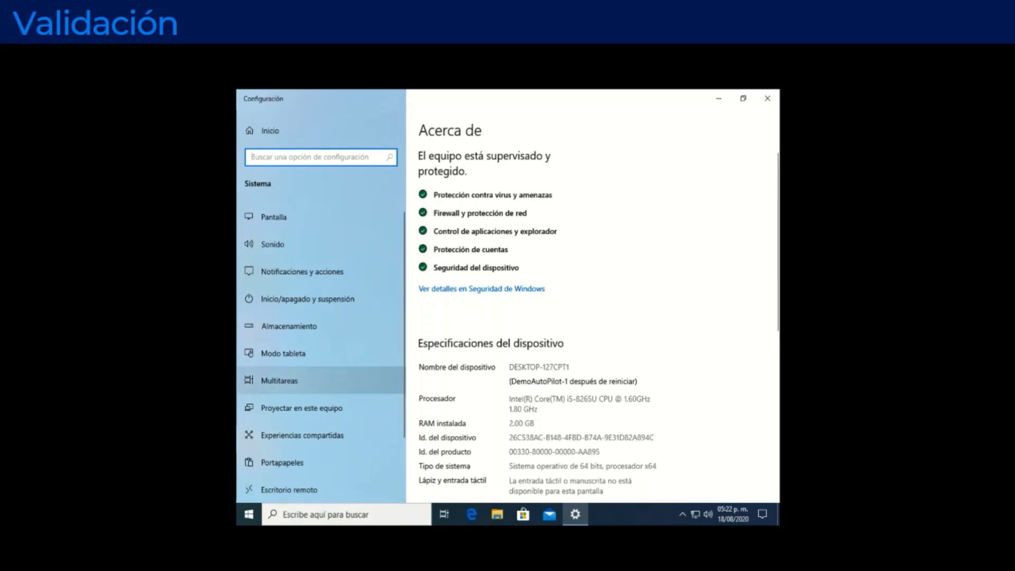
right_click(248, 514)
mouse_move(370, 483)
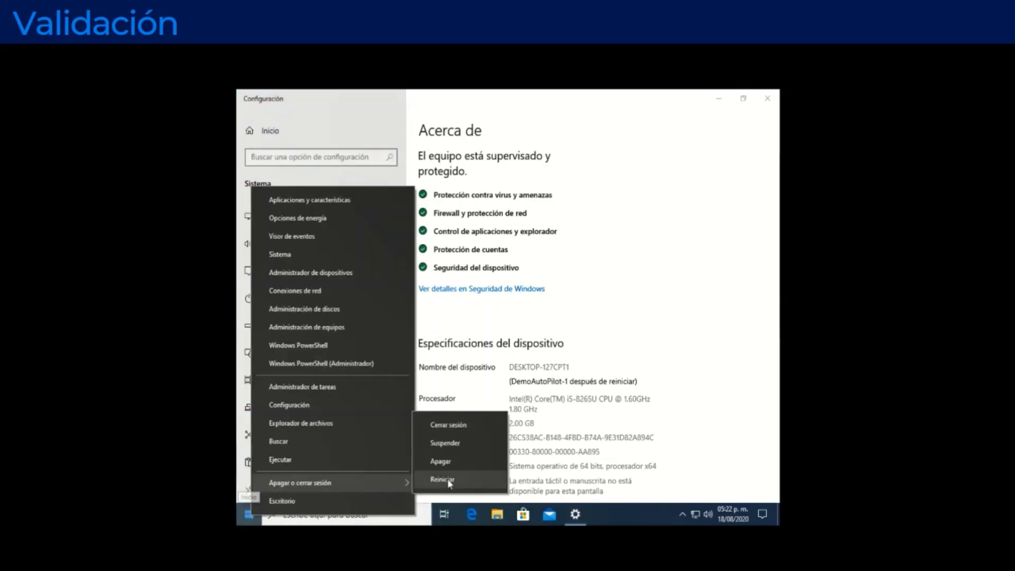
Step: Restart Windows with Reiniciar and sign back in to the work account with its PIN
click(447, 480)
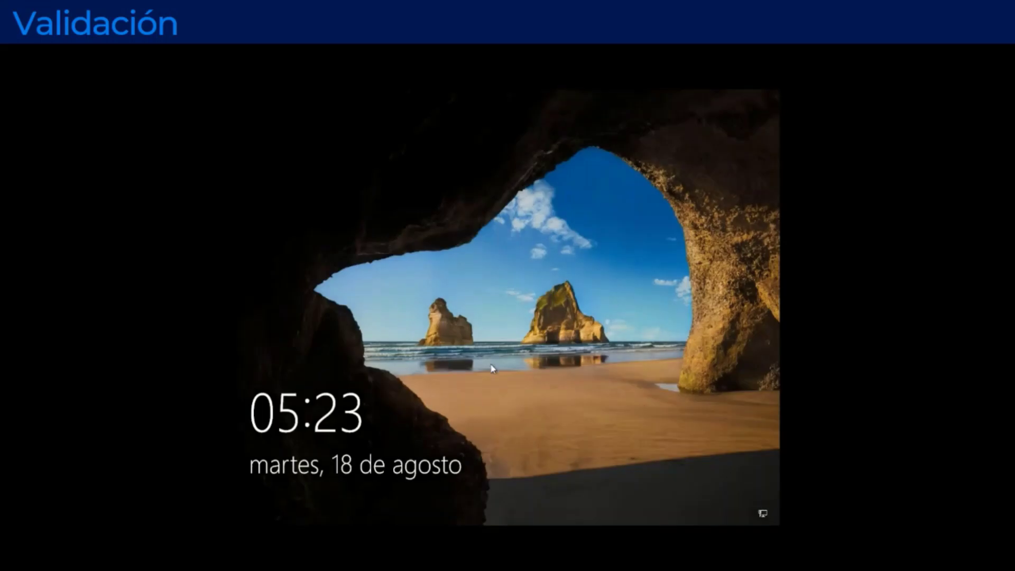
click(492, 369)
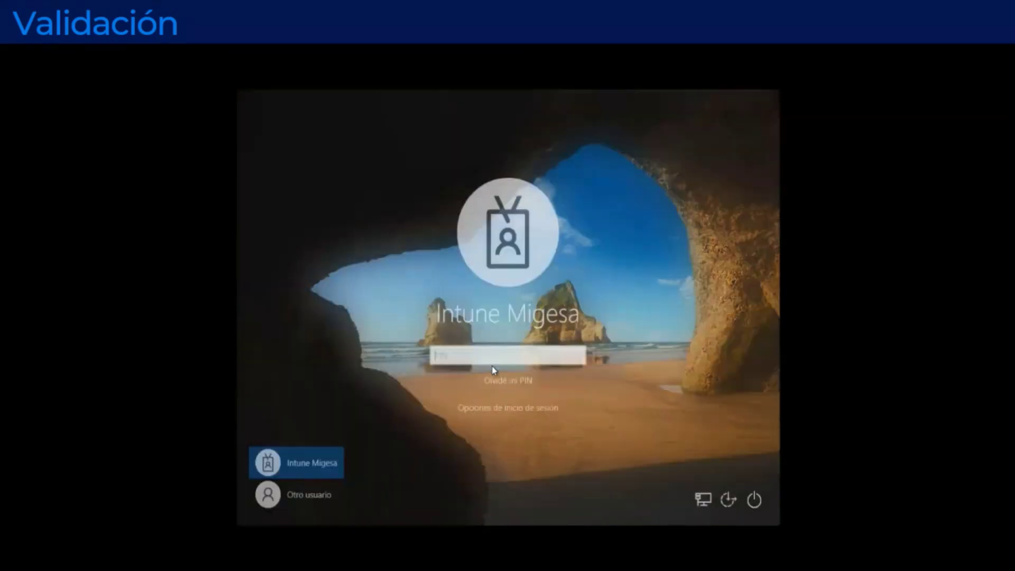
text(•••••)
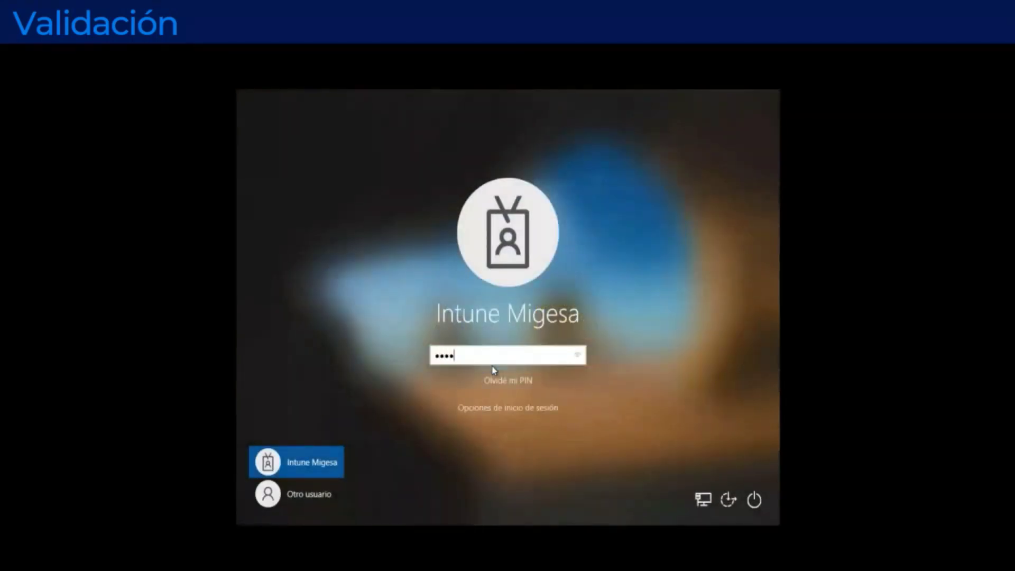
key(Return)
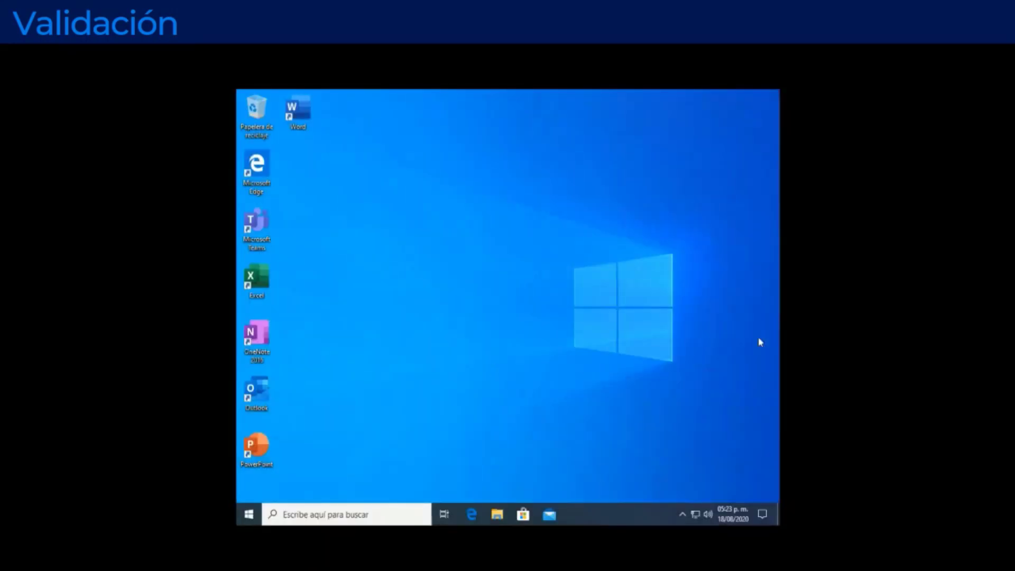
Step: Open Sistema's About page and highlight the device name, now DemoAutoPilot-1
right_click(257, 516)
click(317, 249)
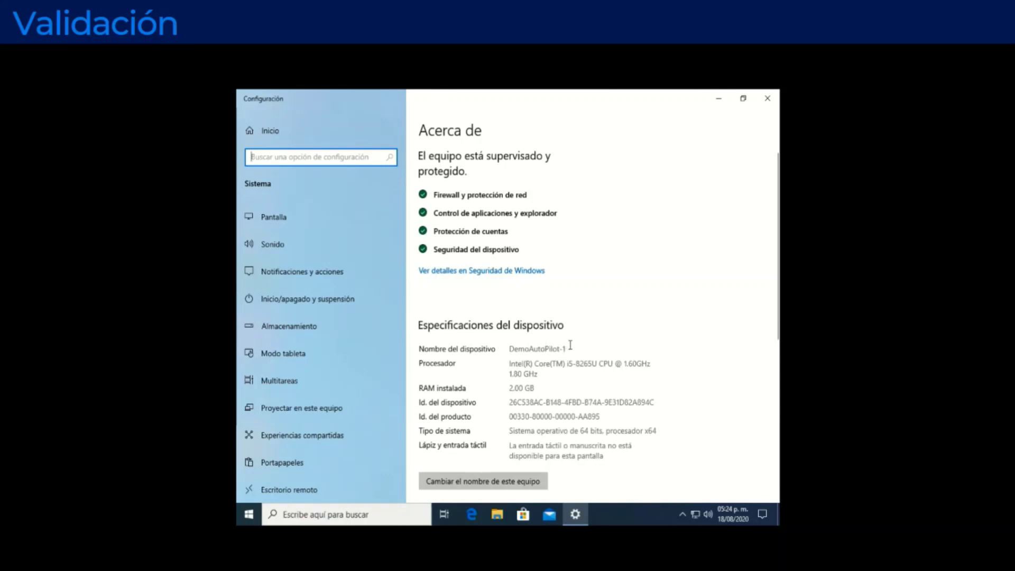
drag(570, 347, 405, 338)
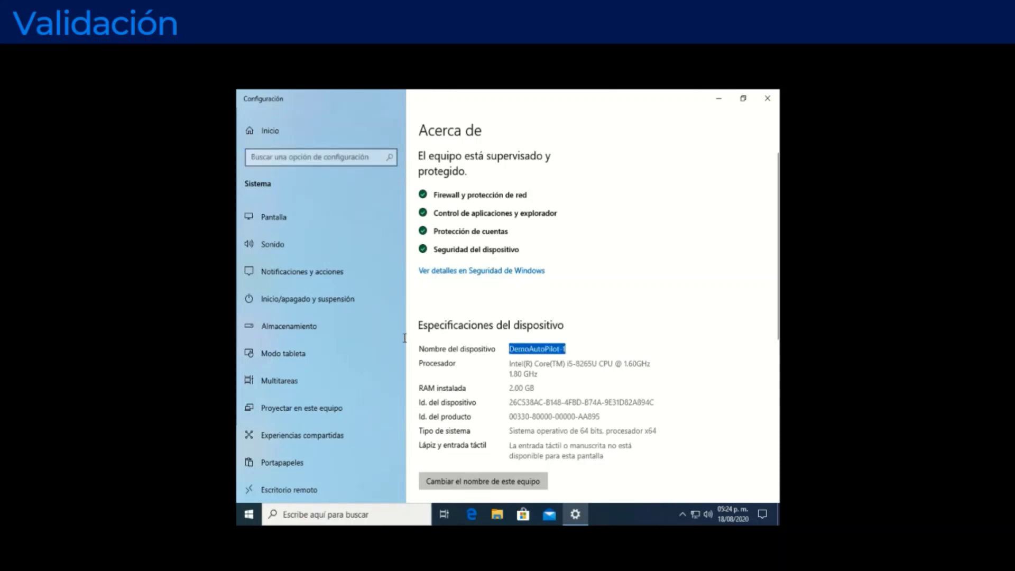